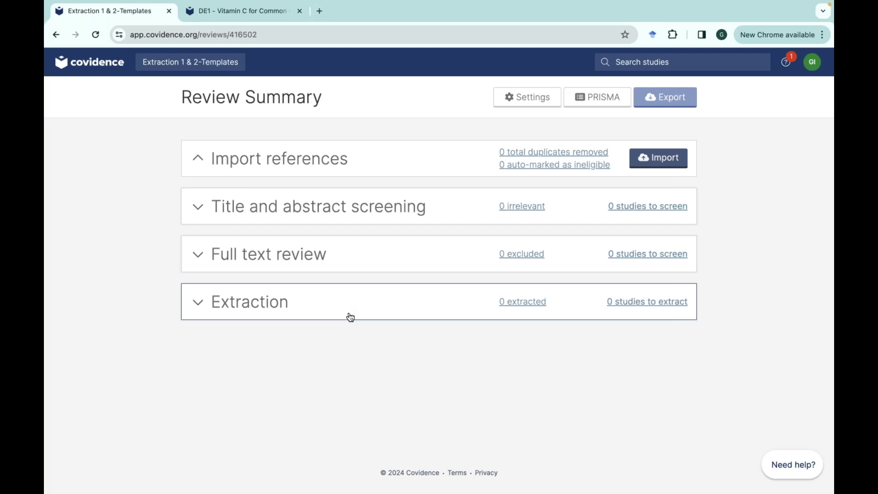
Step: Open the review's extraction stage and start creating a data extraction template, looking at its default Identification and Methods fields
{"action": "left_click", "coordinate": [530, 305]}
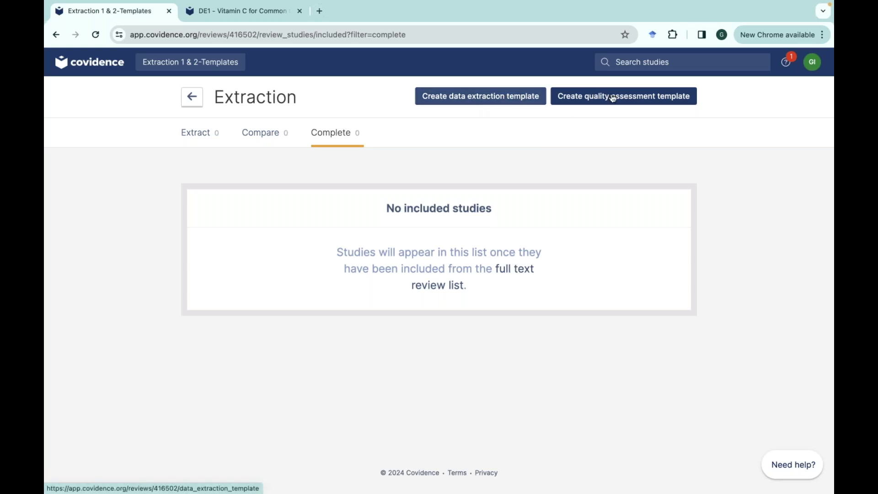
{"action": "left_click", "coordinate": [484, 97]}
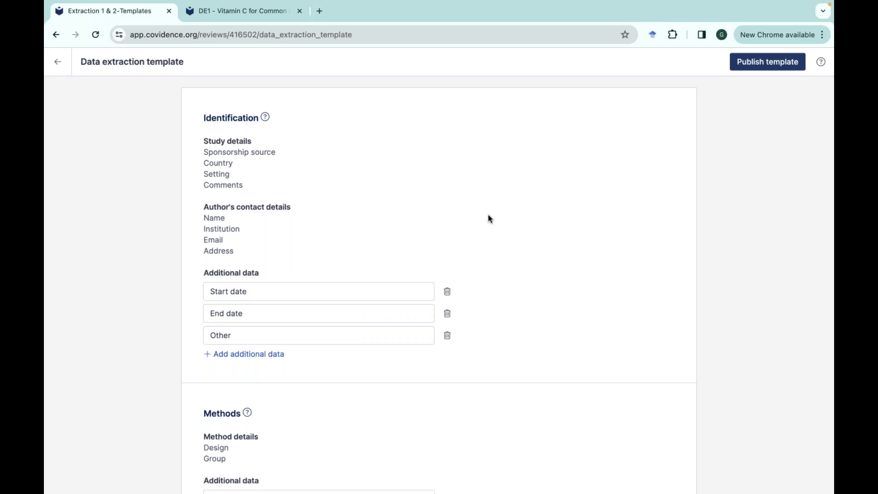
{"action": "scroll", "coordinate": [488, 218], "scroll_direction": "down", "scroll_amount": 1}
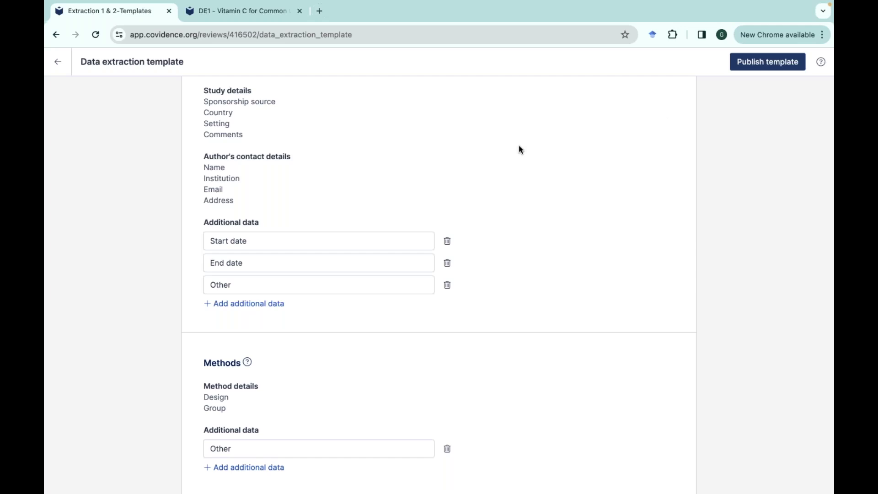
Step: Switch to the DE1 - Vitamin C for Common Cold review and look through its published data extraction template
{"action": "left_click", "coordinate": [225, 17]}
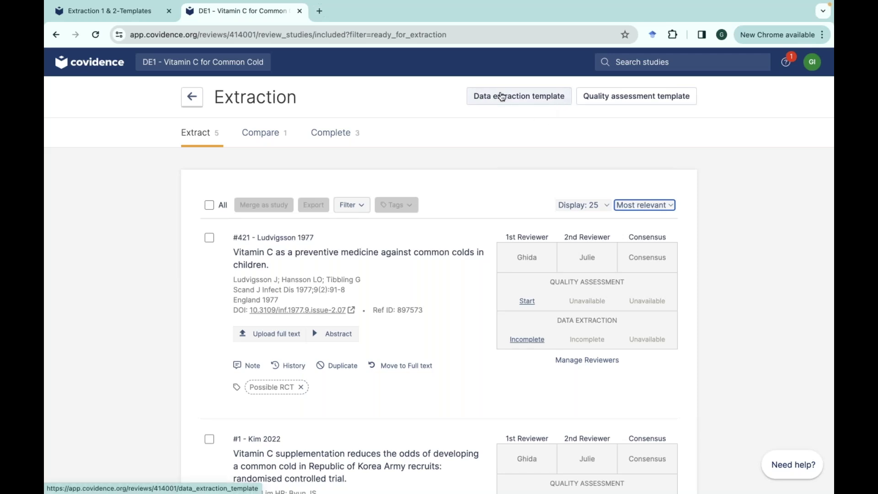
{"action": "left_click", "coordinate": [503, 97]}
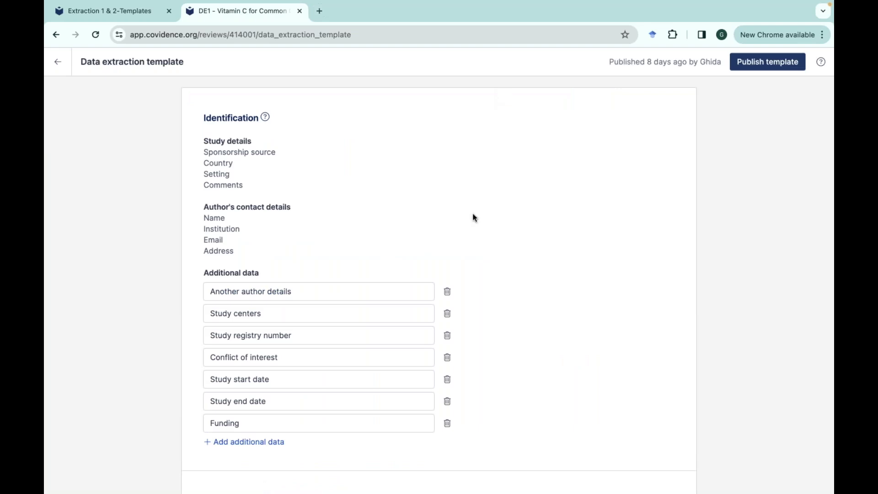
{"action": "scroll", "coordinate": [474, 218], "scroll_direction": "down", "scroll_amount": 1}
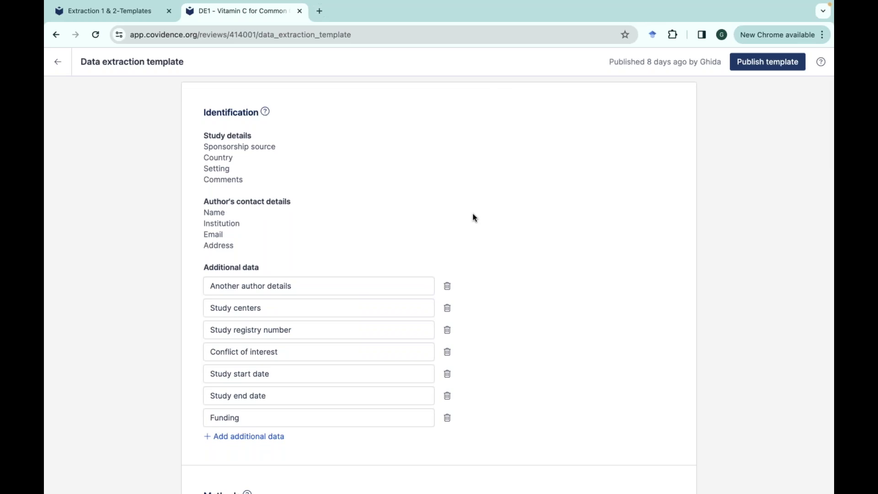
{"action": "scroll", "coordinate": [474, 217], "scroll_direction": "down", "scroll_amount": 10}
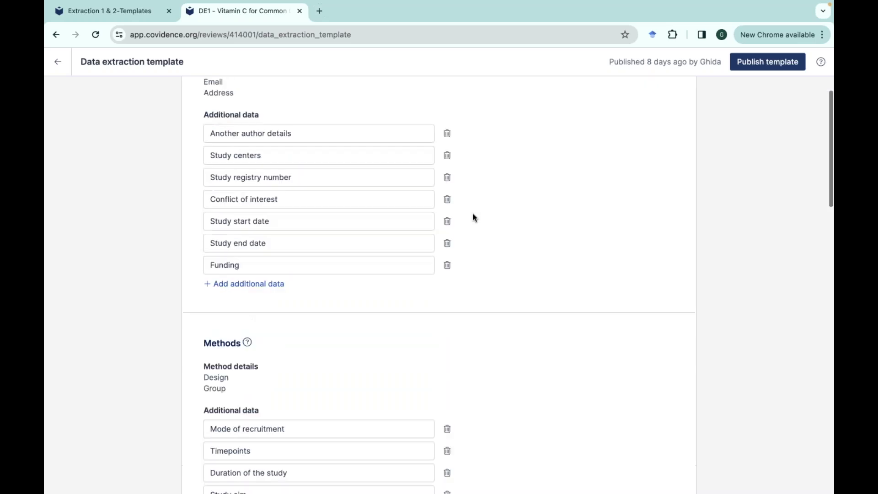
{"action": "scroll", "coordinate": [473, 217], "scroll_direction": "down", "scroll_amount": 5}
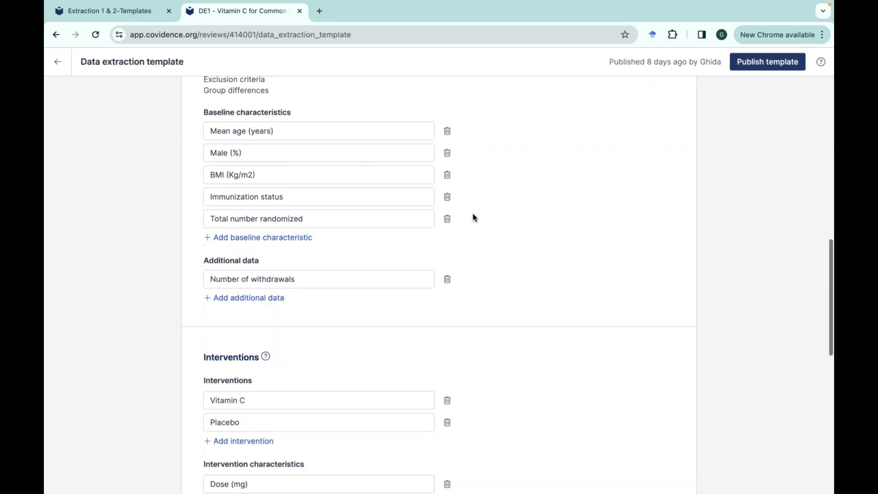
{"action": "scroll", "coordinate": [474, 217], "scroll_direction": "up", "scroll_amount": 15}
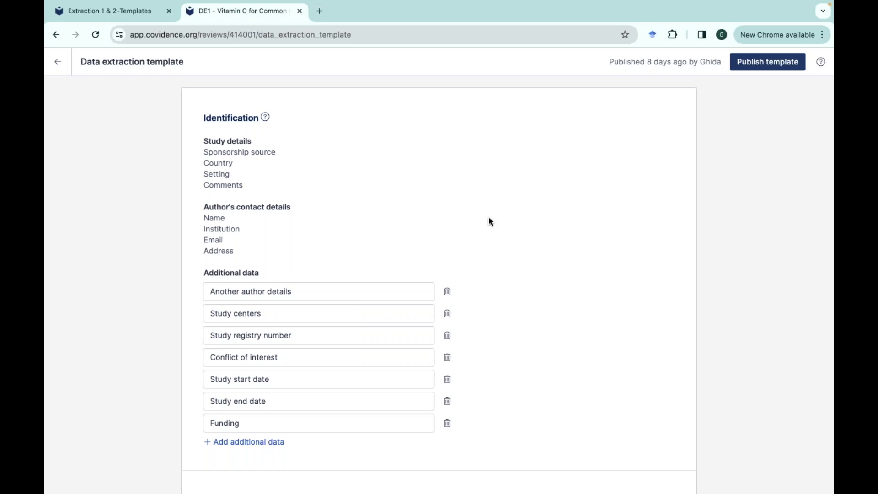
Step: View and dismiss the best-practice guidance for the template's Identification and Methods sections
{"action": "left_click", "coordinate": [266, 119]}
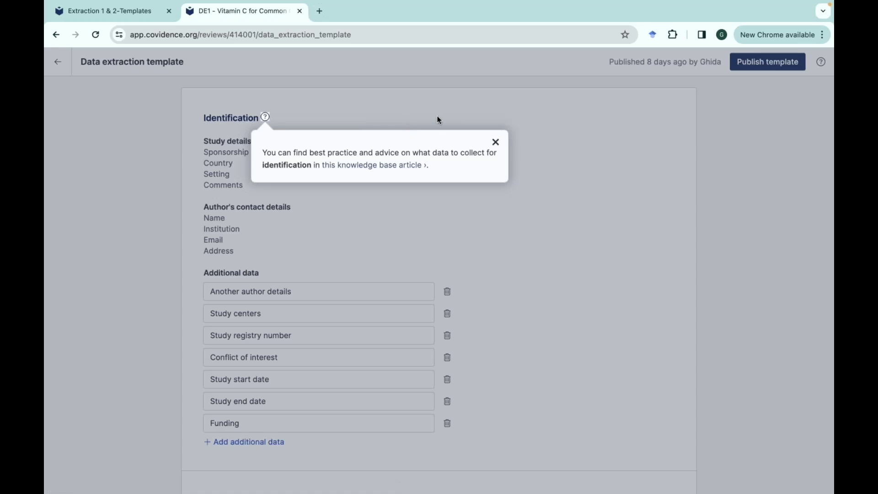
{"action": "left_click", "coordinate": [496, 141]}
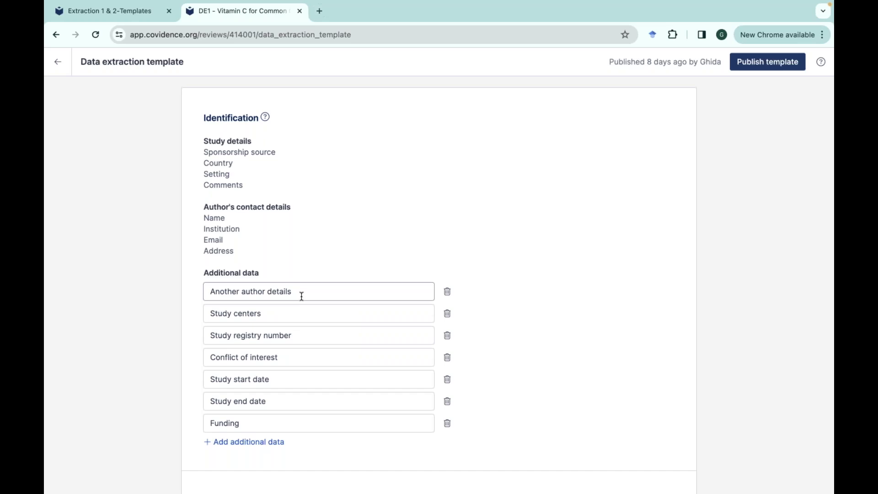
{"action": "scroll", "coordinate": [302, 296], "scroll_direction": "down", "scroll_amount": 2}
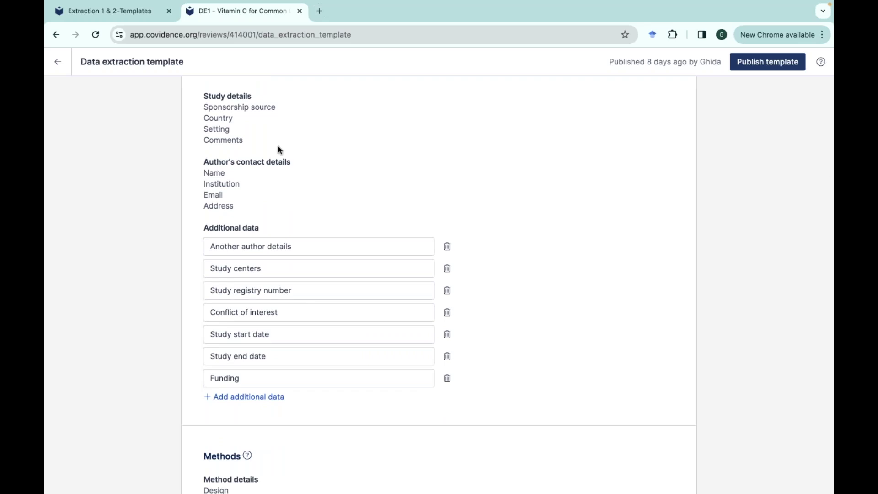
{"action": "scroll", "coordinate": [308, 179], "scroll_direction": "down", "scroll_amount": 3}
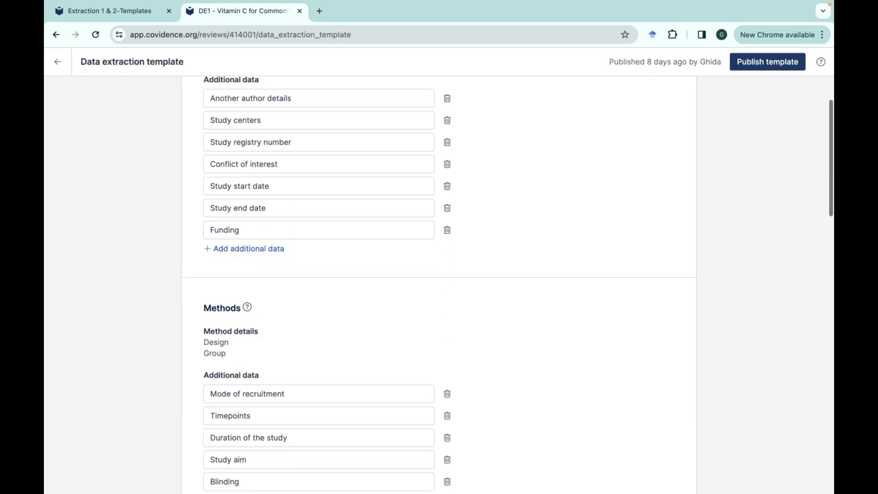
{"action": "scroll", "coordinate": [439, 284], "scroll_direction": "down", "scroll_amount": 2}
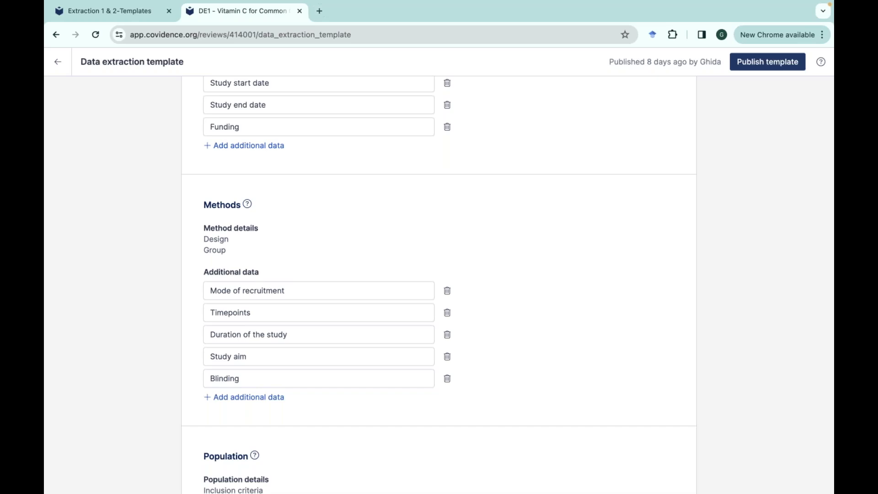
{"action": "left_click", "coordinate": [247, 207]}
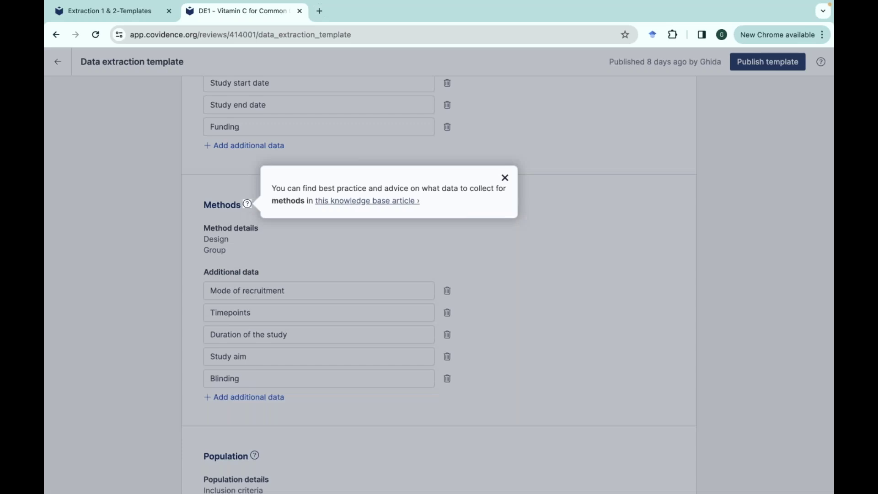
{"action": "left_click", "coordinate": [505, 178]}
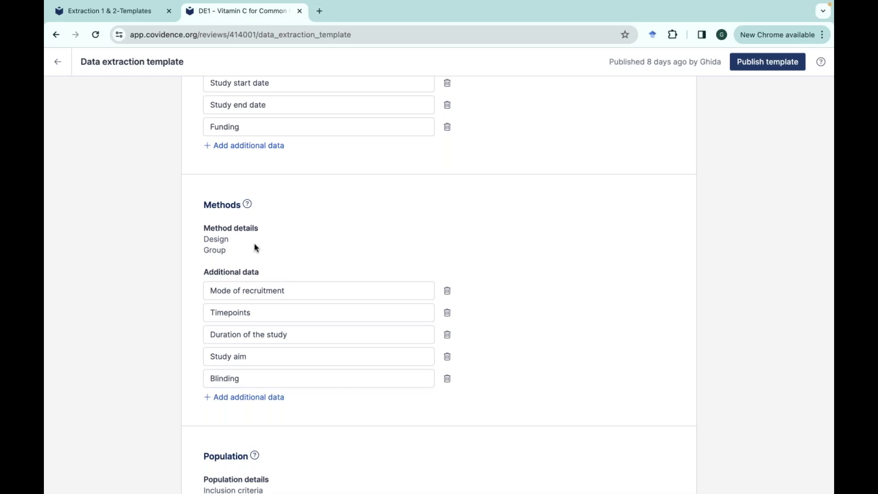
Step: Examine the template's Methods additional data, Population baseline characteristics, and Interventions with their characteristics
{"action": "scroll", "coordinate": [319, 313], "scroll_direction": "down", "scroll_amount": 1}
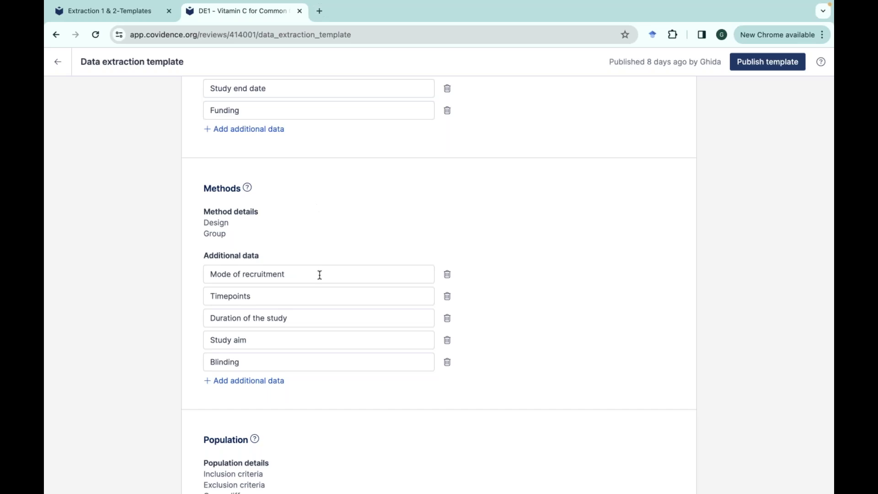
{"action": "scroll", "coordinate": [320, 274], "scroll_direction": "down", "scroll_amount": 3}
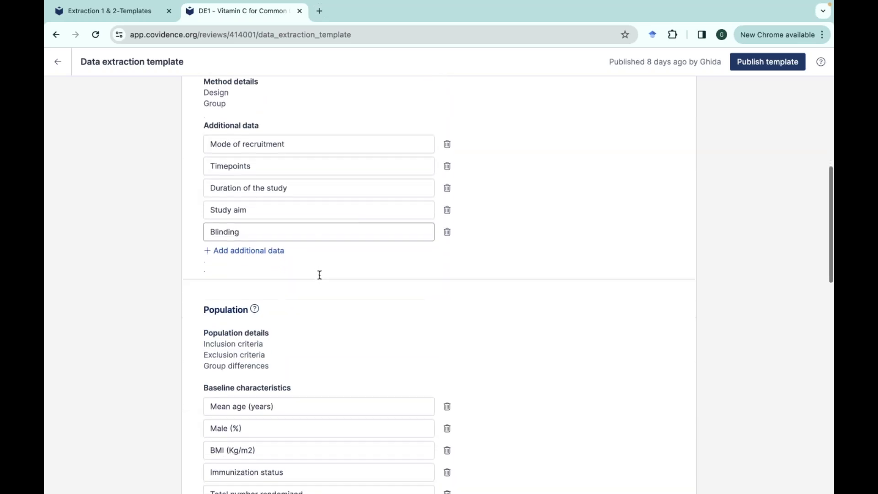
{"action": "scroll", "coordinate": [320, 274], "scroll_direction": "down", "scroll_amount": 1}
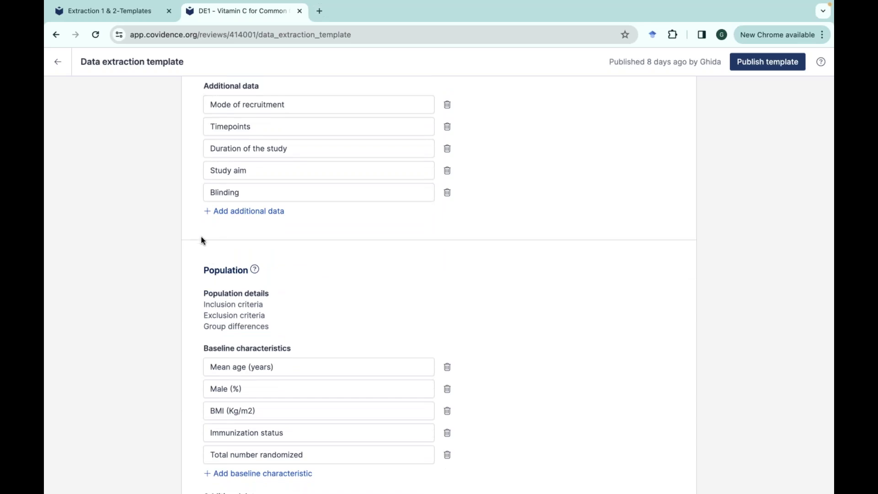
{"action": "scroll", "coordinate": [354, 284], "scroll_direction": "down", "scroll_amount": 1}
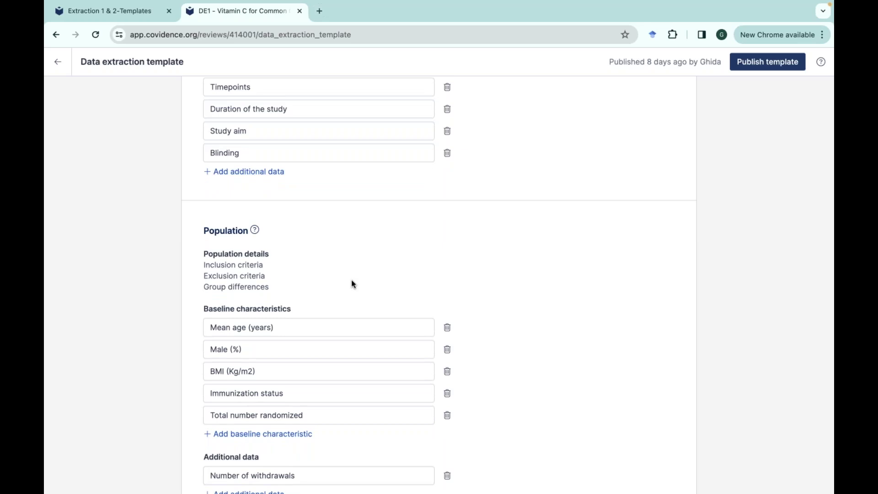
{"action": "scroll", "coordinate": [393, 305], "scroll_direction": "down", "scroll_amount": 1}
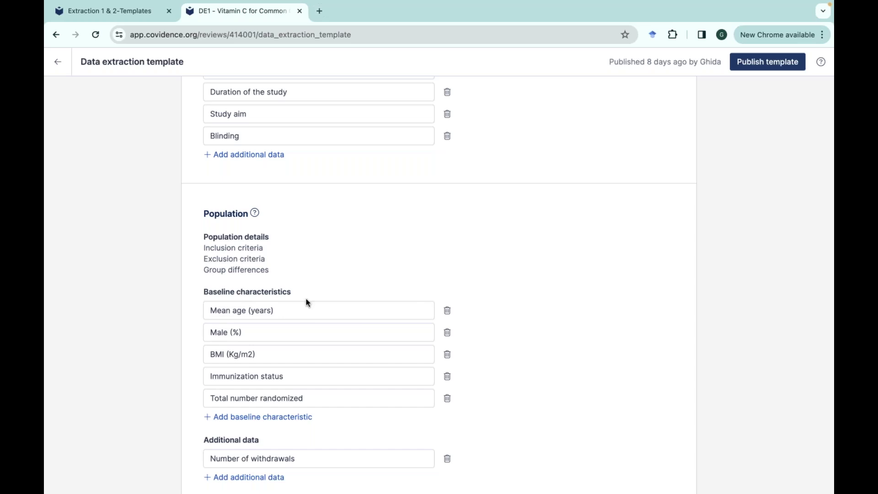
{"action": "scroll", "coordinate": [306, 302], "scroll_direction": "down", "scroll_amount": 3}
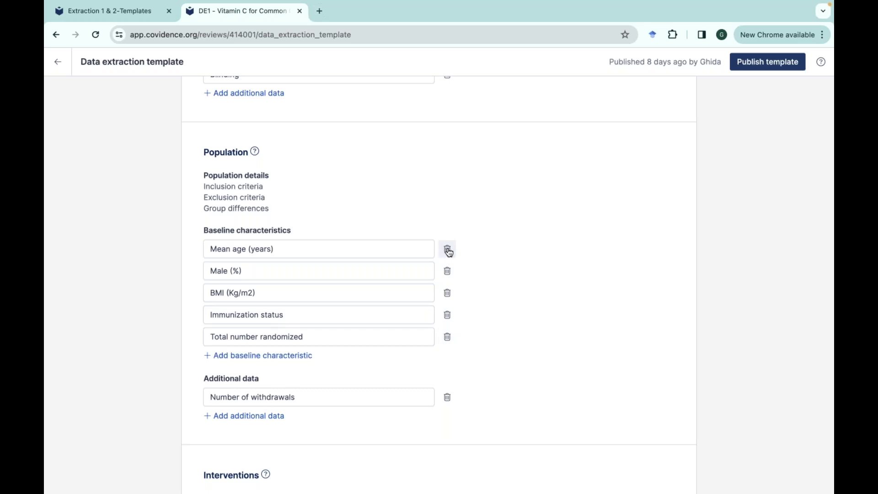
{"action": "scroll", "coordinate": [448, 252], "scroll_direction": "down", "scroll_amount": 2}
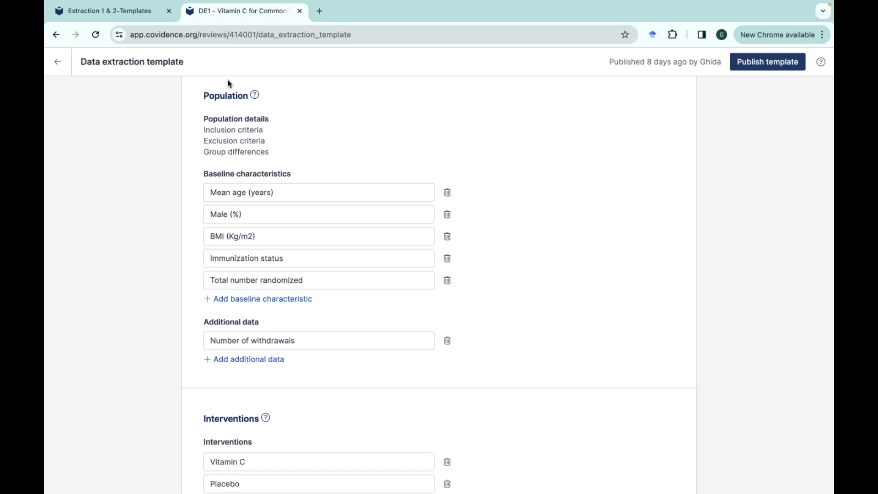
{"action": "scroll", "coordinate": [190, 234], "scroll_direction": "down", "scroll_amount": 1}
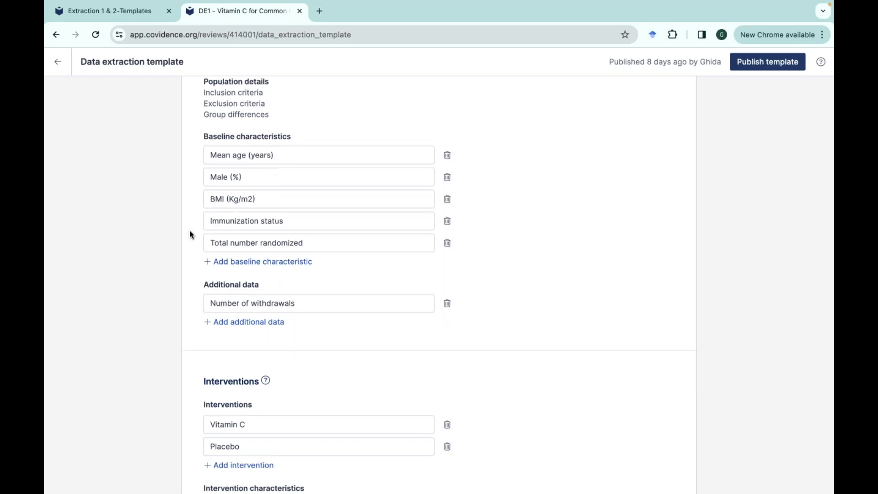
{"action": "scroll", "coordinate": [190, 234], "scroll_direction": "down", "scroll_amount": 6}
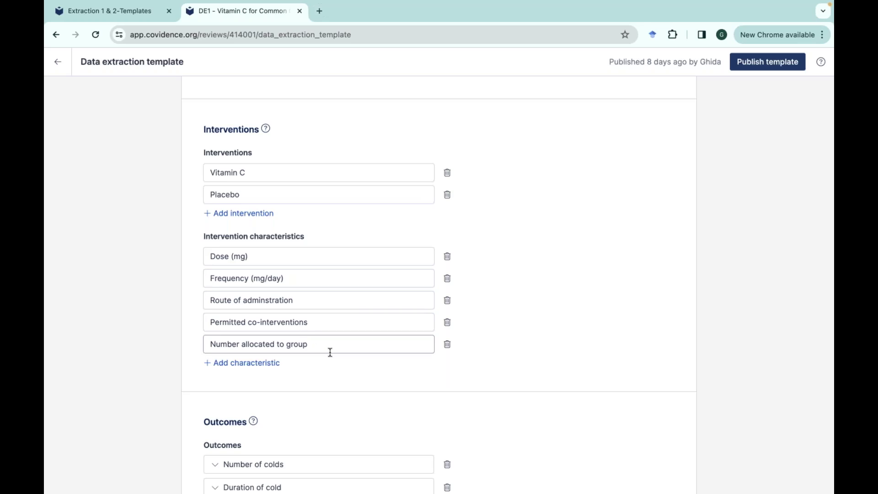
{"action": "scroll", "coordinate": [330, 353], "scroll_direction": "down", "scroll_amount": 1}
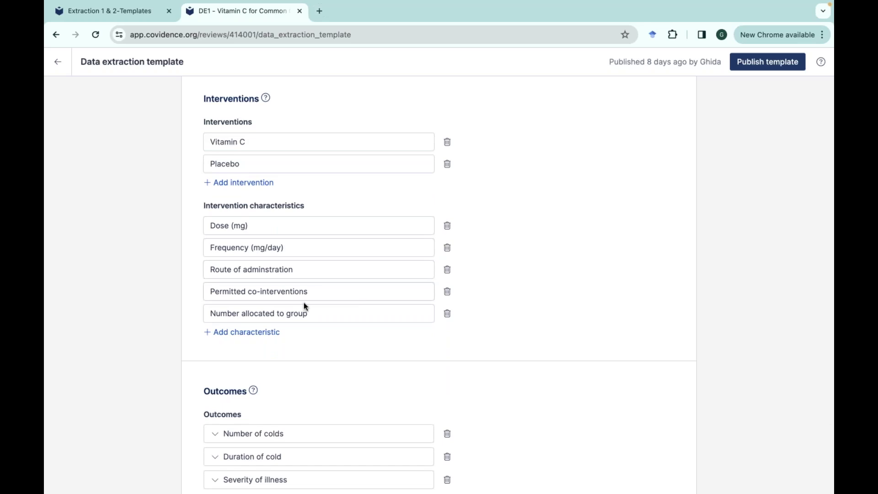
{"action": "scroll", "coordinate": [336, 318], "scroll_direction": "down", "scroll_amount": 2}
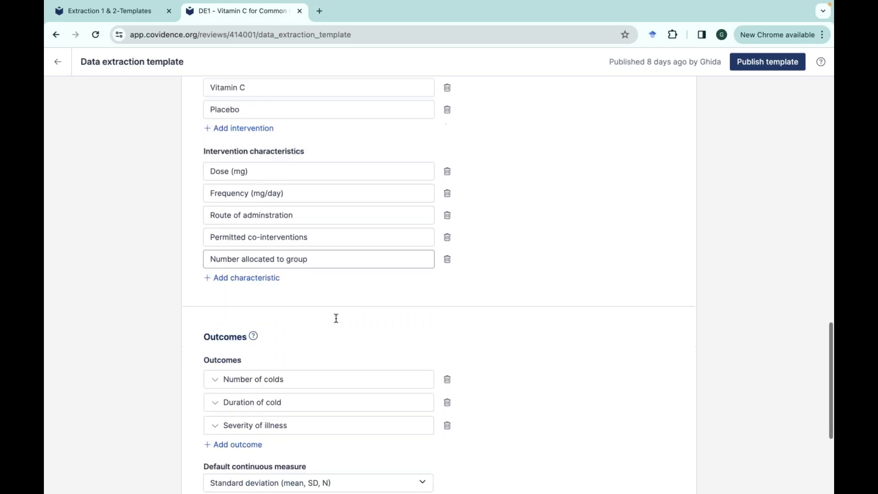
{"action": "scroll", "coordinate": [335, 248], "scroll_direction": "down", "scroll_amount": 1}
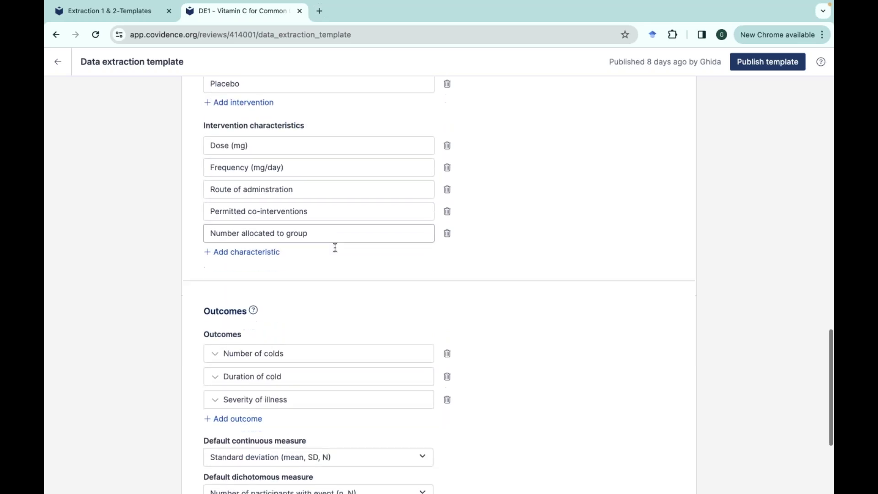
Step: Expand the outcomes Number of colds, Duration of cold and Severity of illness to review their types, timepoints and the default measures
{"action": "scroll", "coordinate": [336, 247], "scroll_direction": "down", "scroll_amount": 4}
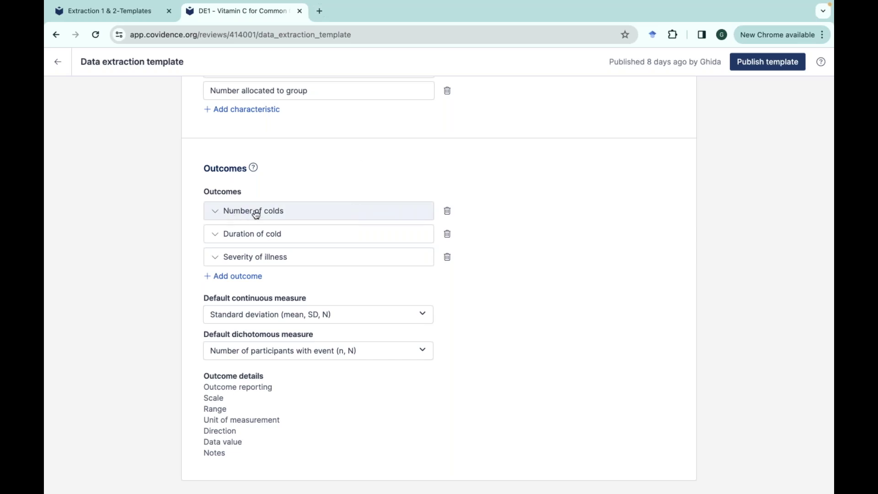
{"action": "left_click", "coordinate": [310, 213]}
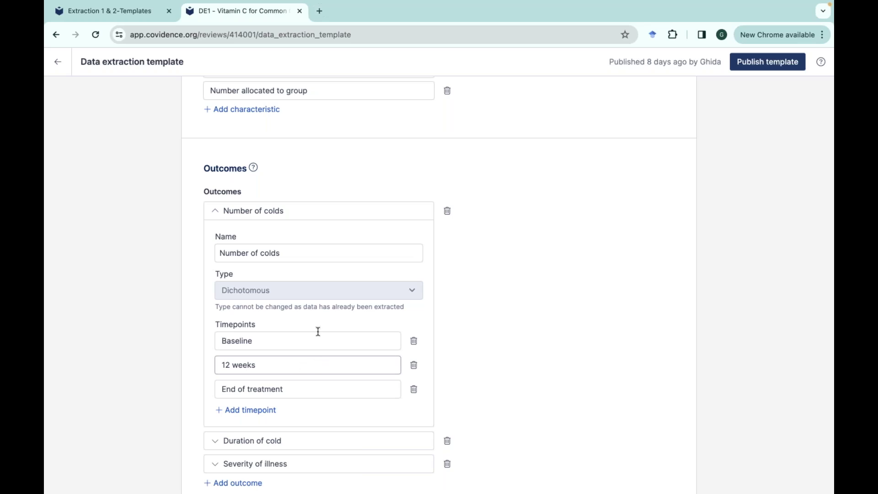
{"action": "scroll", "coordinate": [311, 346], "scroll_direction": "down", "scroll_amount": 2}
{"action": "left_click", "coordinate": [308, 348]}
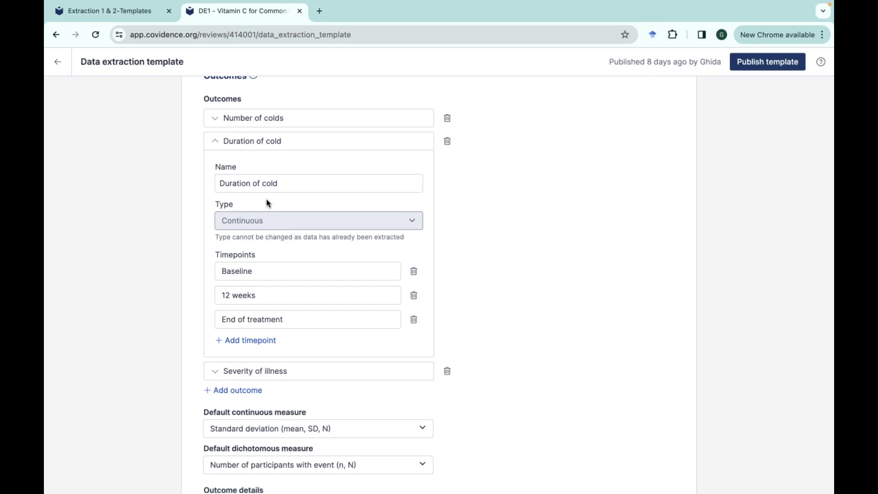
{"action": "left_click", "coordinate": [273, 370]}
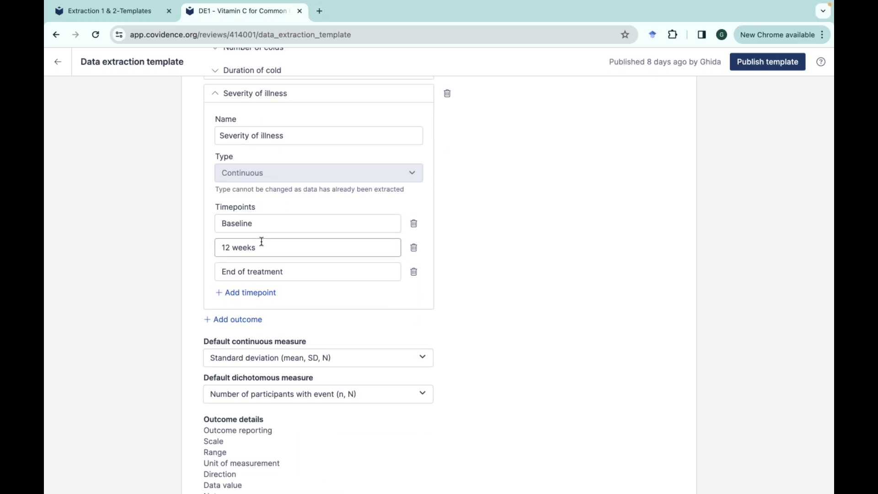
{"action": "scroll", "coordinate": [262, 241], "scroll_direction": "down", "scroll_amount": 2}
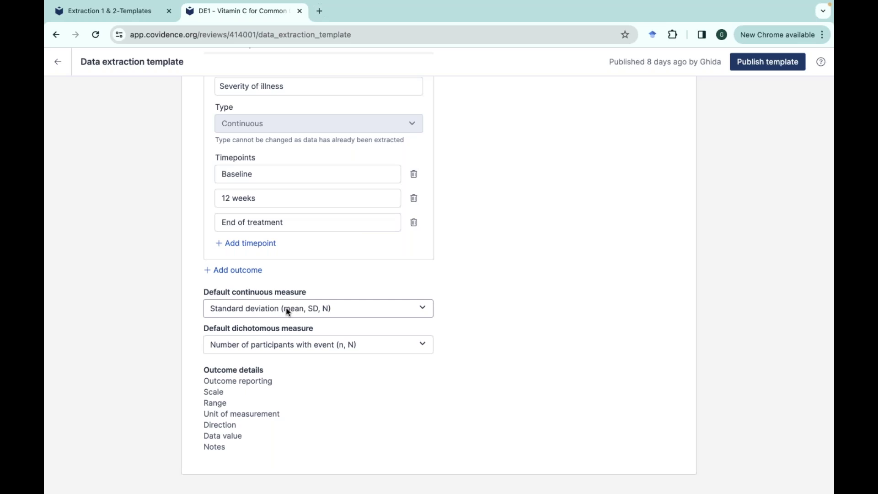
{"action": "scroll", "coordinate": [288, 311], "scroll_direction": "up", "scroll_amount": 15}
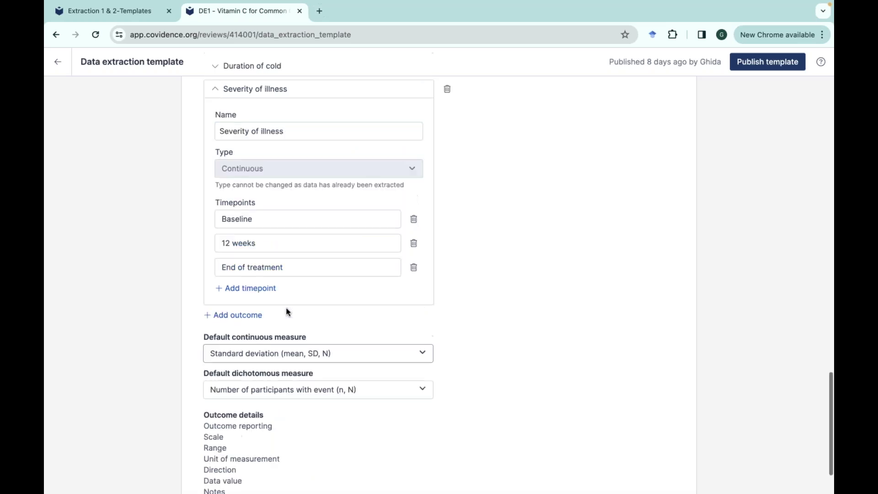
{"action": "scroll", "coordinate": [255, 168], "scroll_direction": "up", "scroll_amount": 3}
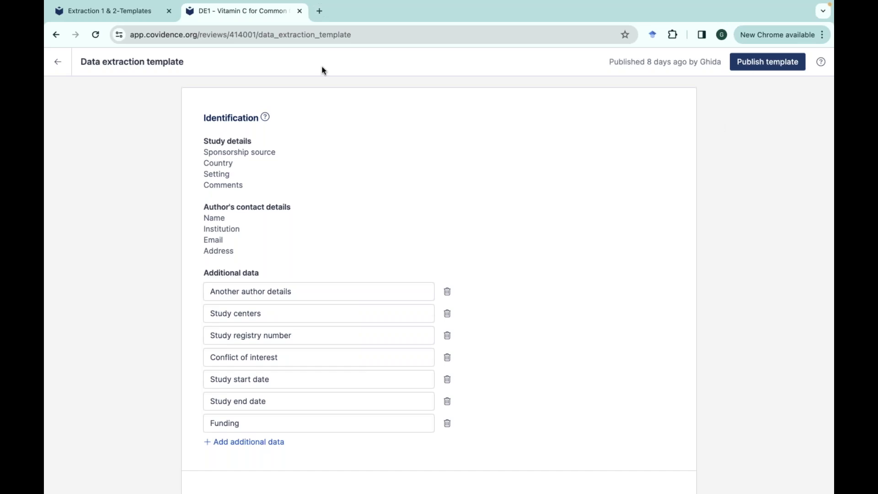
Step: Leave the template and open the first reviewer's incomplete data extraction for the study "Vitamin C and the common cold: a double-blind trial"
{"action": "left_click", "coordinate": [60, 66]}
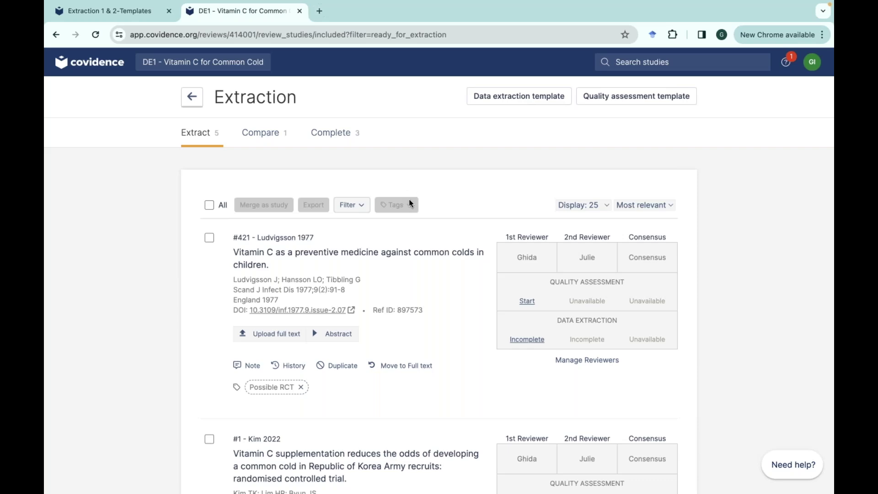
{"action": "scroll", "coordinate": [456, 340], "scroll_direction": "down", "scroll_amount": 2}
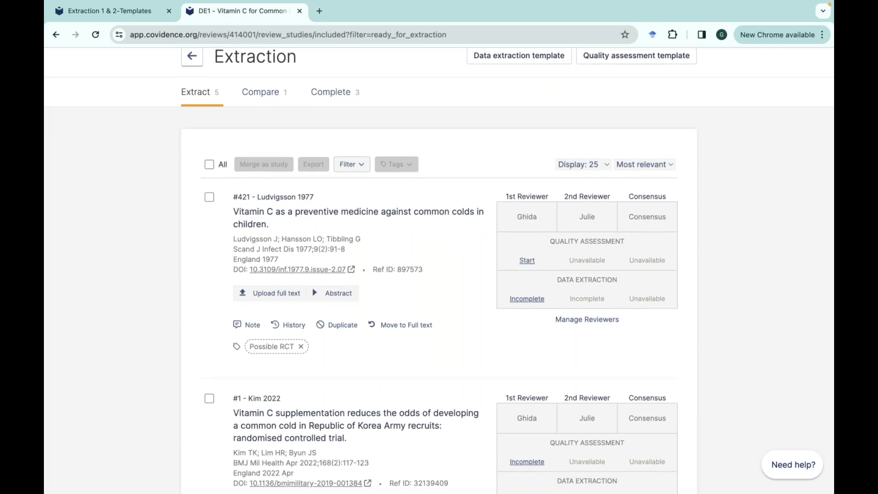
{"action": "scroll", "coordinate": [456, 339], "scroll_direction": "down", "scroll_amount": 8}
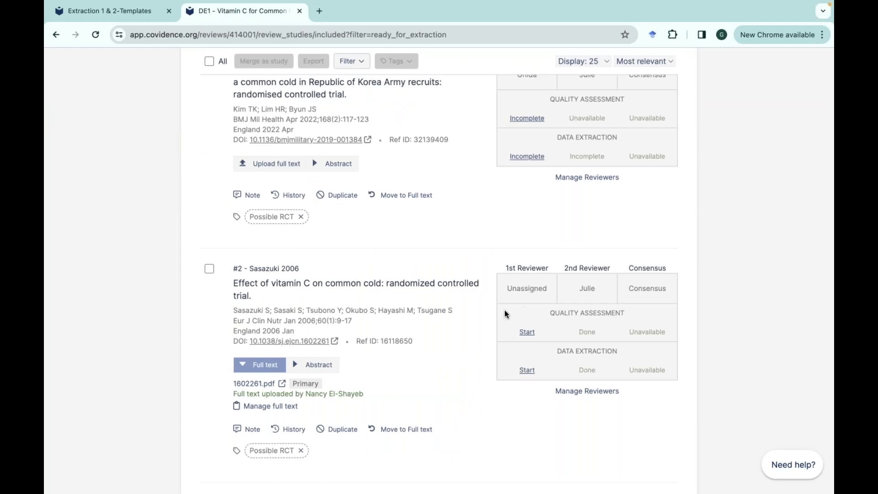
{"action": "scroll", "coordinate": [498, 402], "scroll_direction": "down", "scroll_amount": 10}
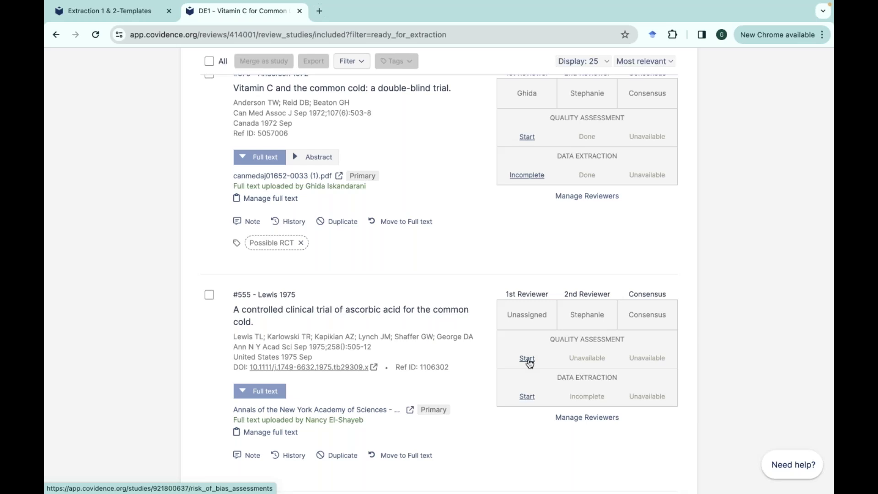
{"action": "scroll", "coordinate": [528, 361], "scroll_direction": "up", "scroll_amount": 2}
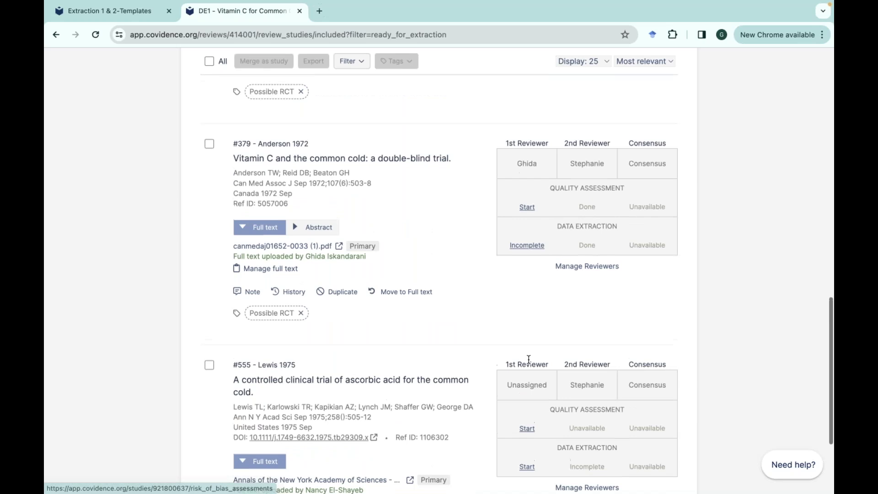
{"action": "left_click", "coordinate": [525, 257]}
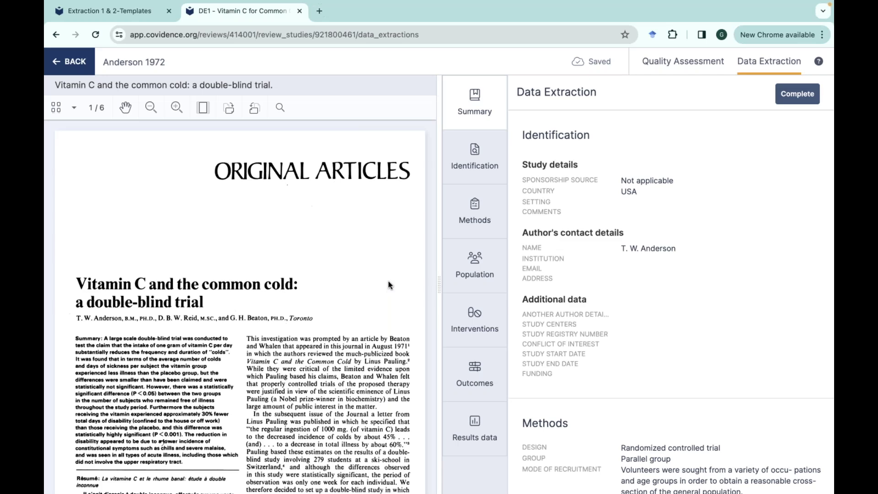
Step: Widen the article's PDF viewer and try its zoom and document search
{"action": "left_click_drag", "start_coordinate": [440, 258], "coordinate": [476, 255]}
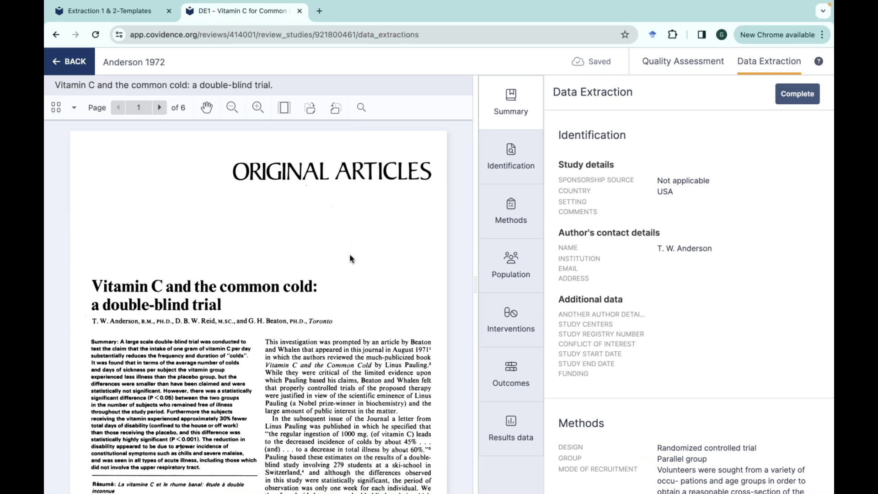
{"action": "left_click", "coordinate": [247, 107]}
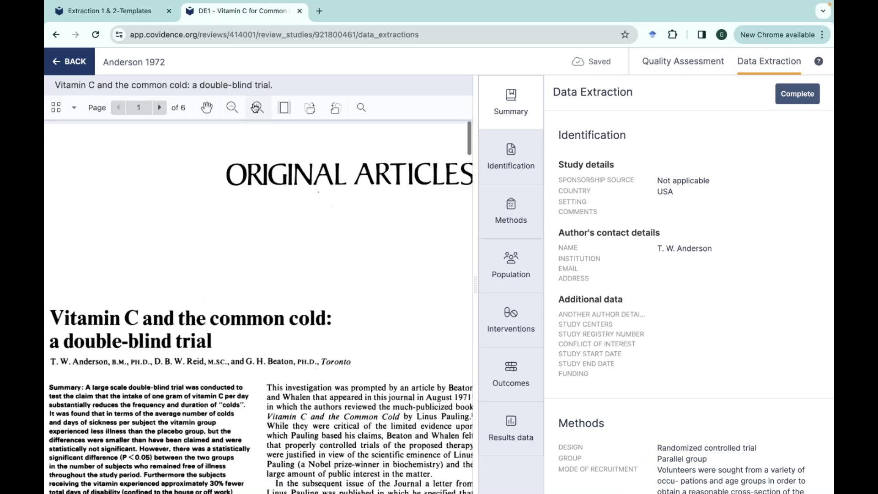
{"action": "left_click", "coordinate": [247, 108]}
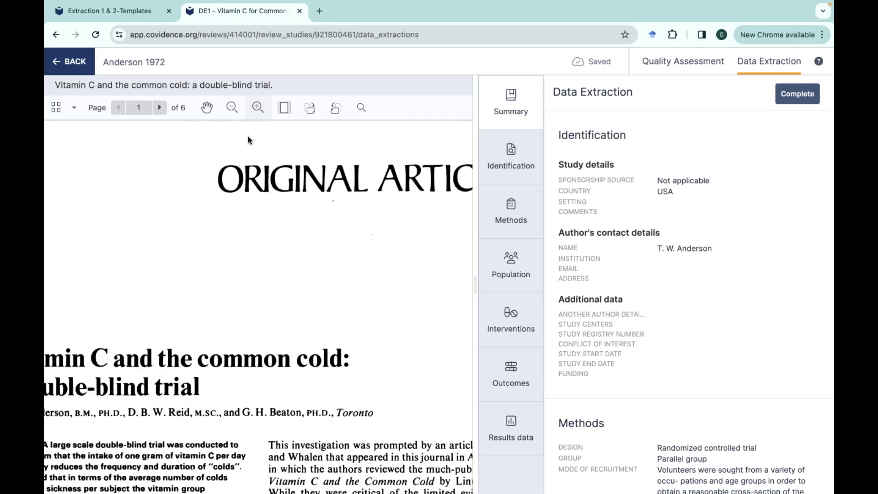
{"action": "left_click", "coordinate": [367, 109]}
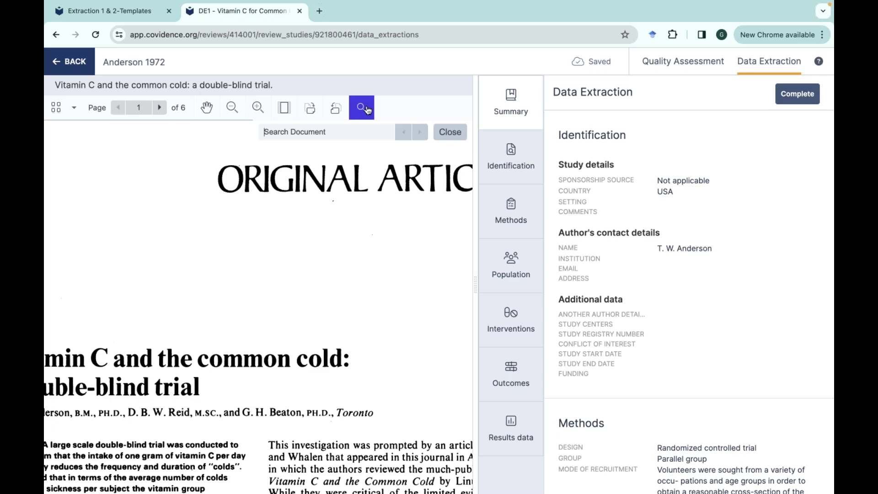
{"action": "left_click", "coordinate": [235, 111]}
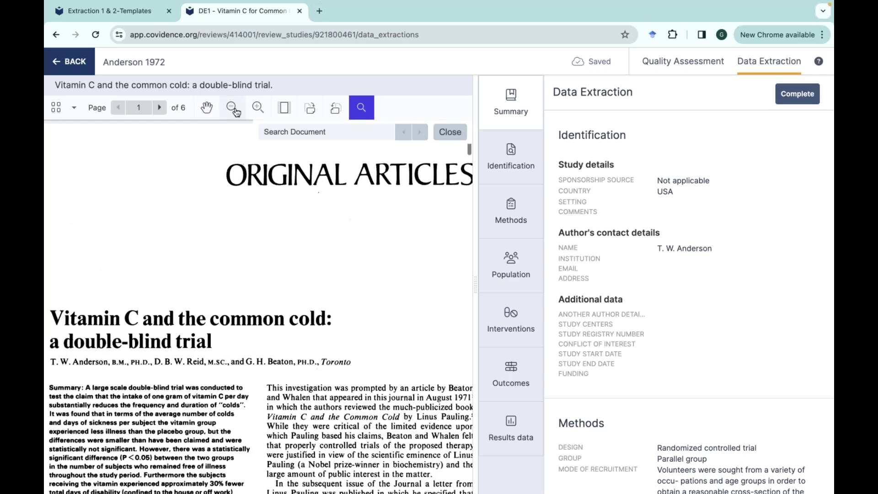
{"action": "left_click", "coordinate": [236, 112]}
{"action": "scroll", "coordinate": [331, 306], "scroll_direction": "down", "scroll_amount": 2}
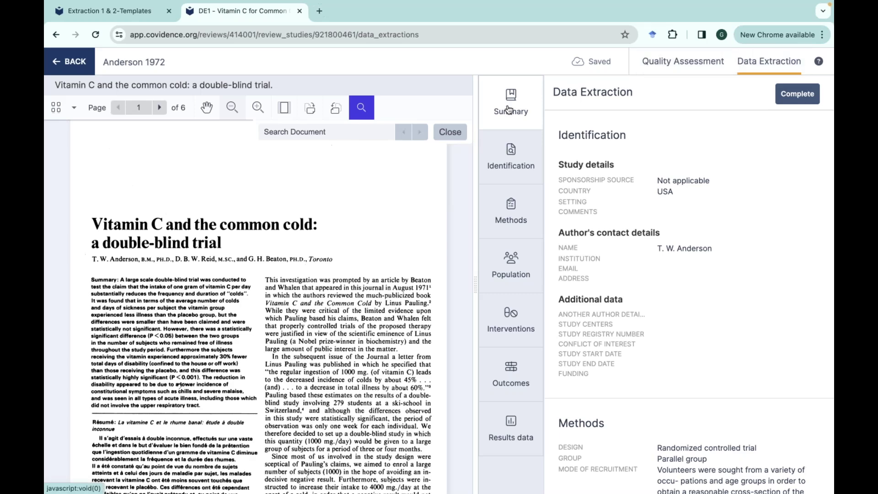
Step: Examine the study's extraction Summary and the Identification fields for study details, author's contact details and additional data
{"action": "scroll", "coordinate": [555, 235], "scroll_direction": "down", "scroll_amount": 10}
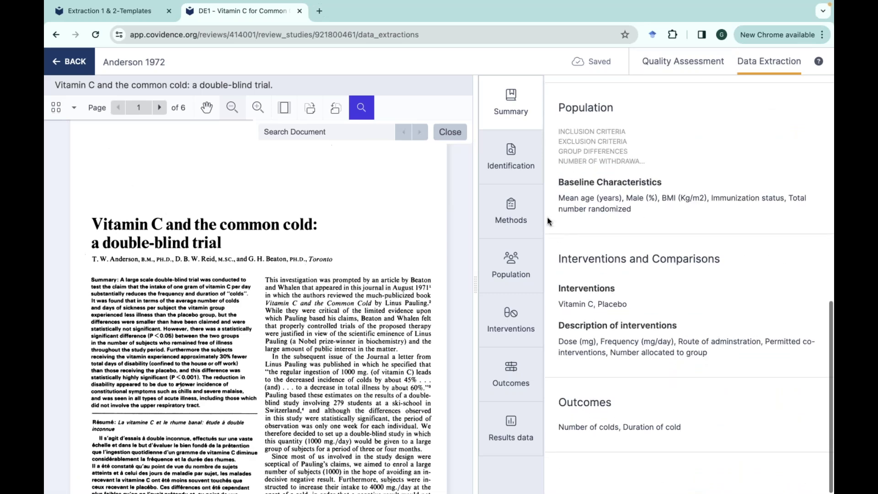
{"action": "left_click", "coordinate": [522, 169]}
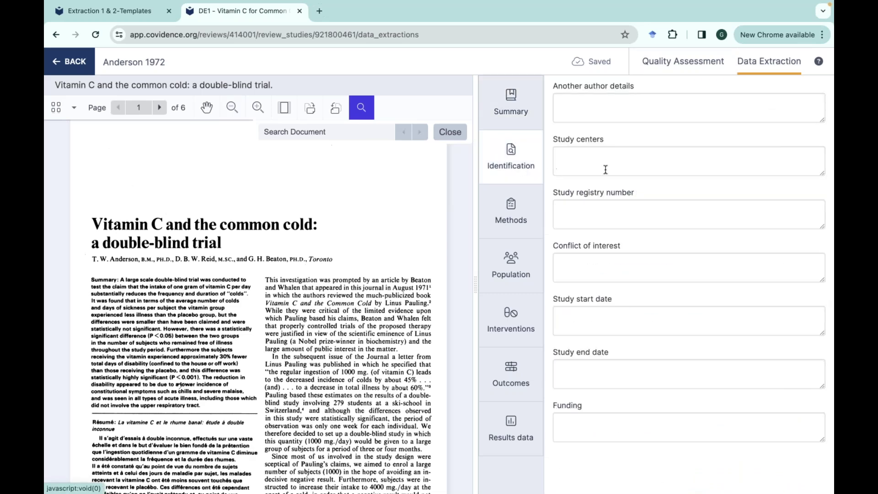
{"action": "scroll", "coordinate": [606, 169], "scroll_direction": "up", "scroll_amount": 5}
{"action": "scroll", "coordinate": [606, 169], "scroll_direction": "up", "scroll_amount": 4}
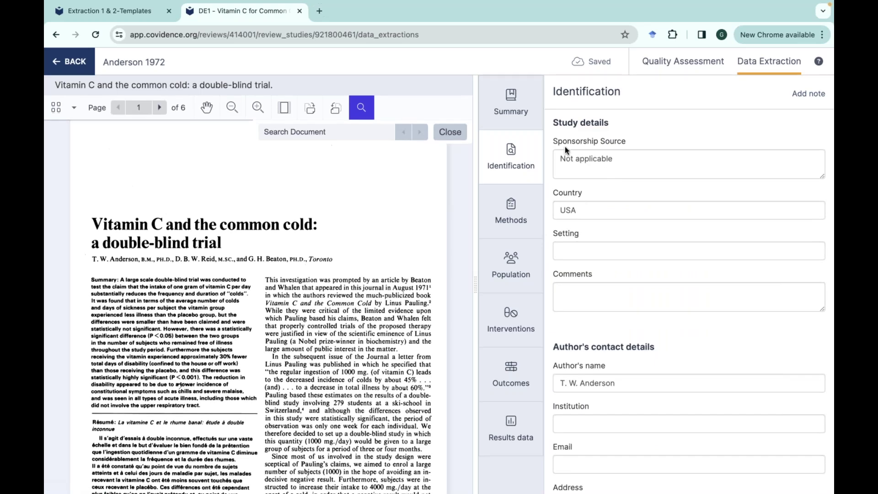
{"action": "scroll", "coordinate": [567, 137], "scroll_direction": "down", "scroll_amount": 1}
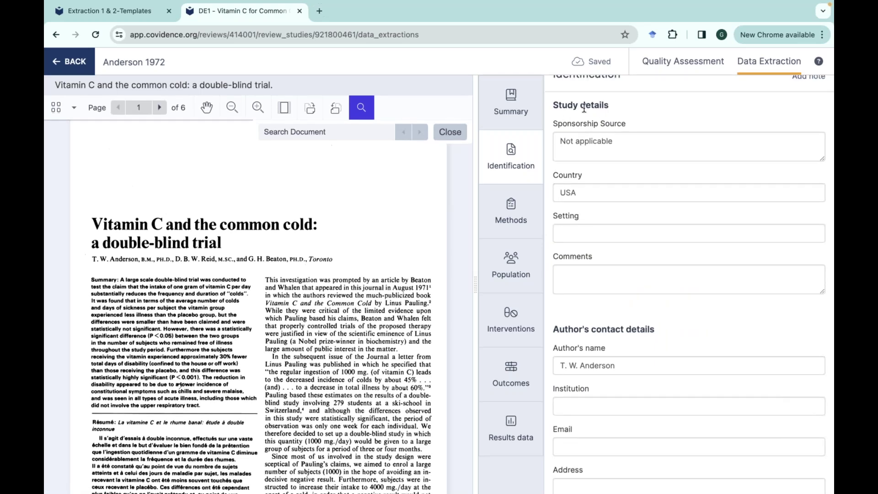
{"action": "scroll", "coordinate": [583, 108], "scroll_direction": "down", "scroll_amount": 2}
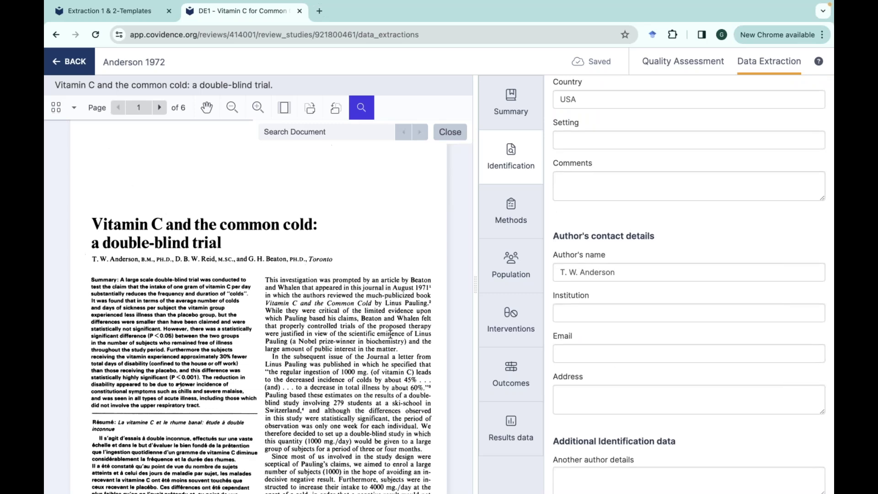
Step: Copy the second author's affiliation line from the article's first page into the Identification Comments field, and remove the author's initials from it
{"action": "scroll", "coordinate": [390, 334], "scroll_direction": "down", "scroll_amount": 5}
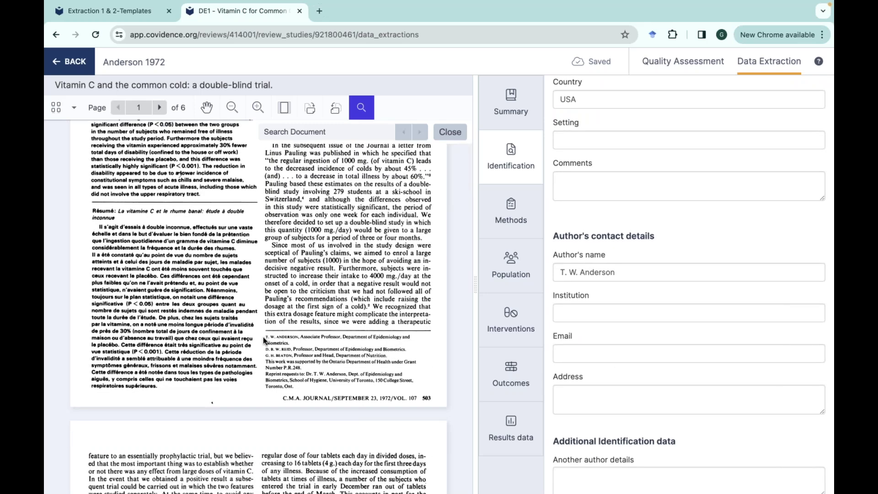
{"action": "left_click_drag", "start_coordinate": [266, 348], "coordinate": [407, 347]}
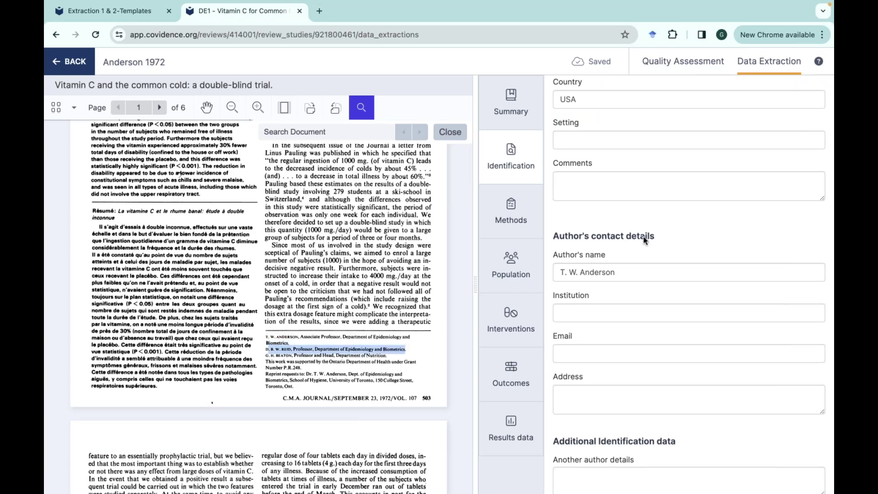
{"action": "left_click", "coordinate": [582, 179]}
{"action": "type", "text": ". b. w. reid, Professor, Department of Epidemiology and Biometrics."}
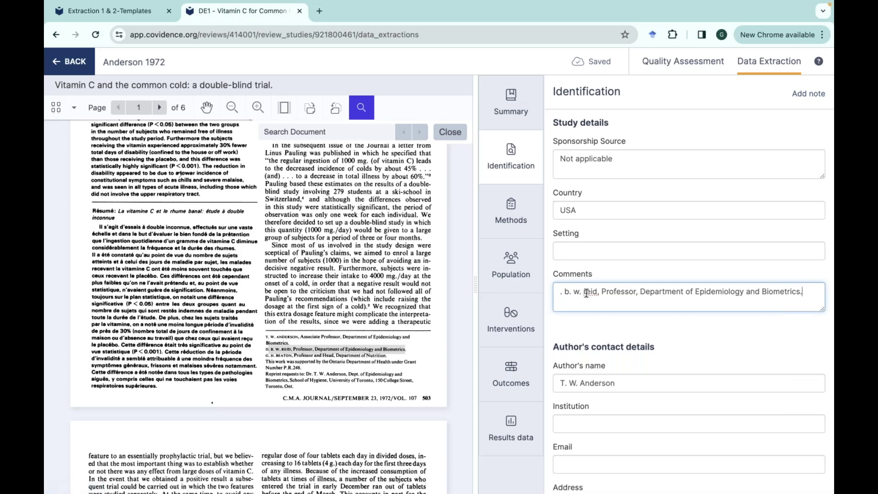
{"action": "left_click_drag", "start_coordinate": [577, 291], "coordinate": [559, 293]}
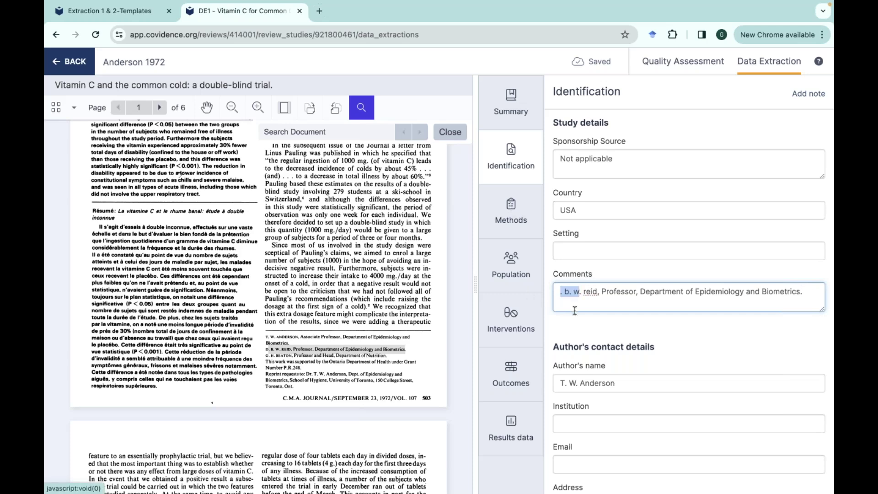
{"action": "key", "text": "BackSpace"}
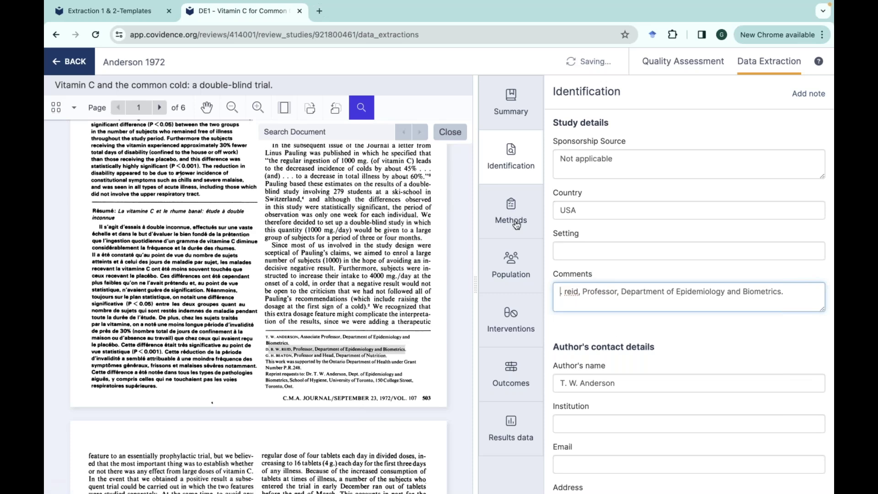
Step: Examine the Methods section's study design options and its additional data fields, keeping Randomized controlled trial as the design
{"action": "left_click", "coordinate": [516, 224]}
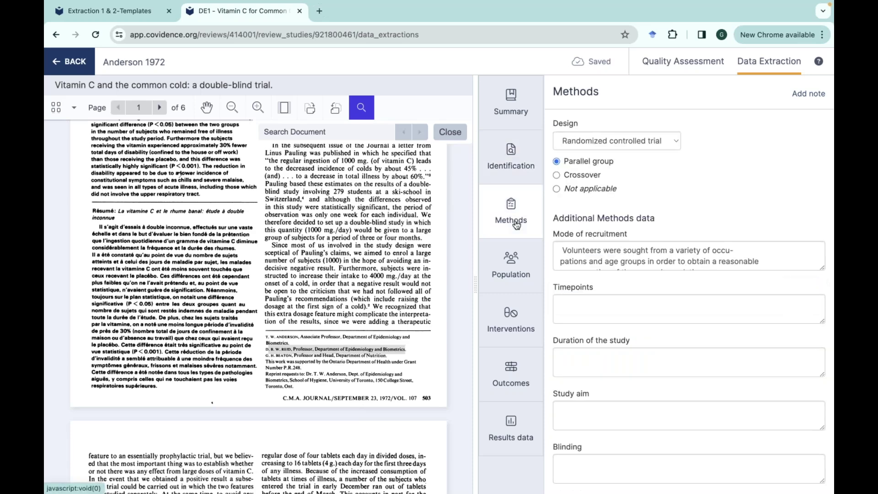
{"action": "left_click", "coordinate": [590, 141]}
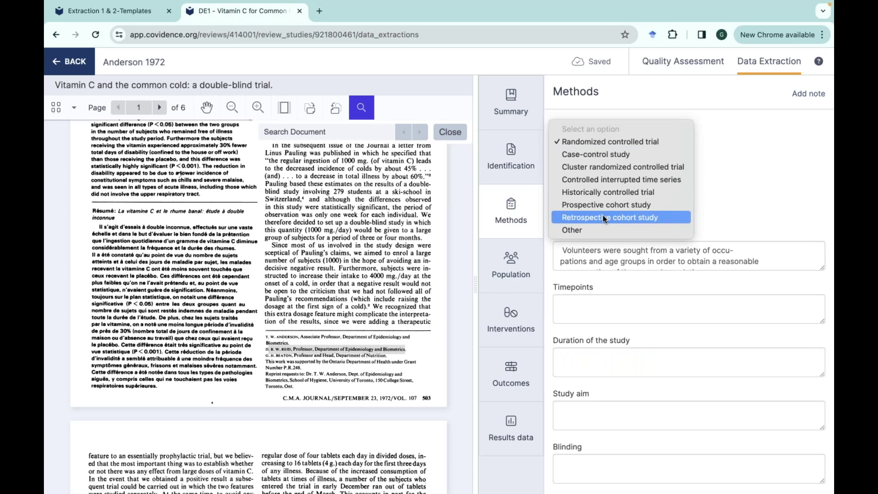
{"action": "left_click", "coordinate": [603, 120]}
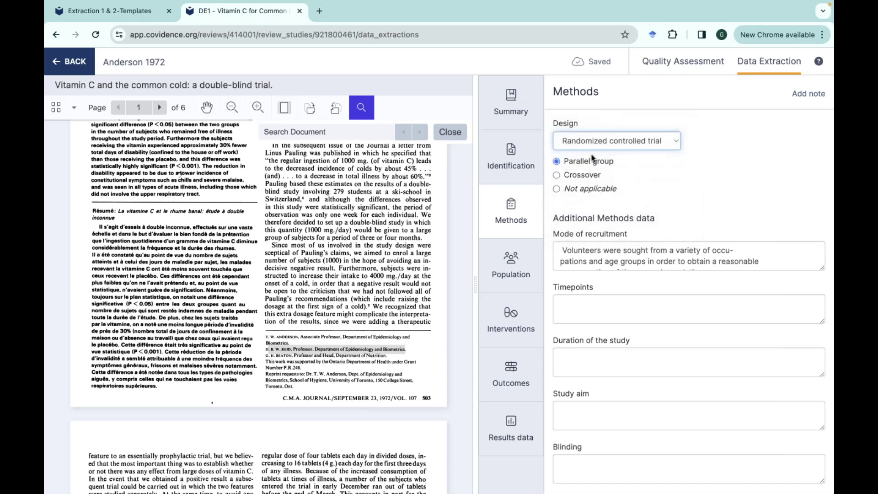
{"action": "scroll", "coordinate": [583, 217], "scroll_direction": "down", "scroll_amount": 1}
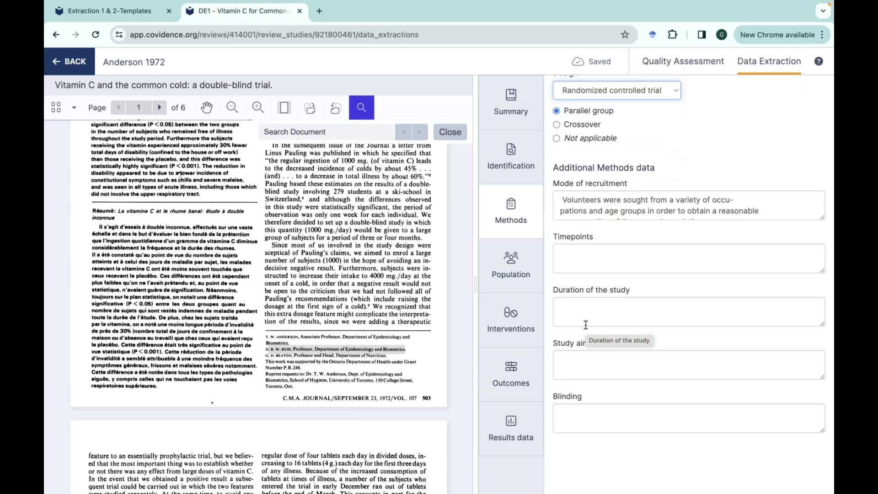
Step: Compare the Population section's criteria and Baseline Characteristics table with the Interventions section's selected interventions and data table
{"action": "left_click", "coordinate": [523, 274]}
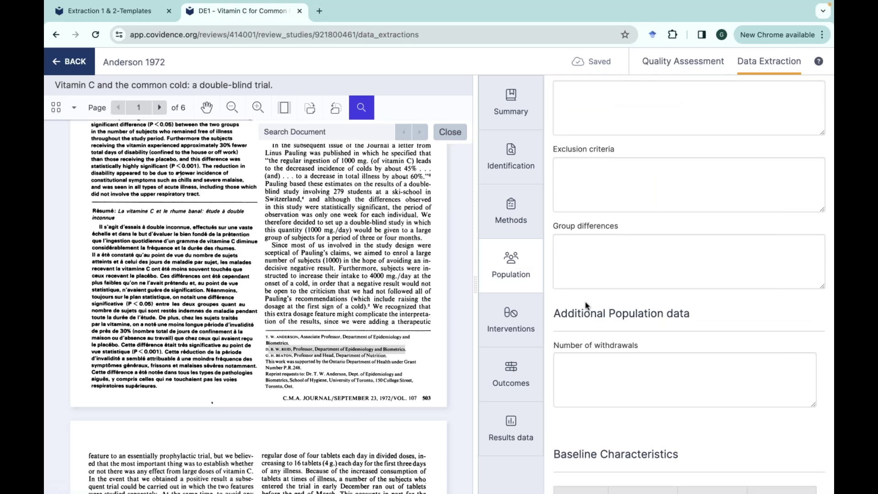
{"action": "scroll", "coordinate": [586, 304], "scroll_direction": "down", "scroll_amount": 4}
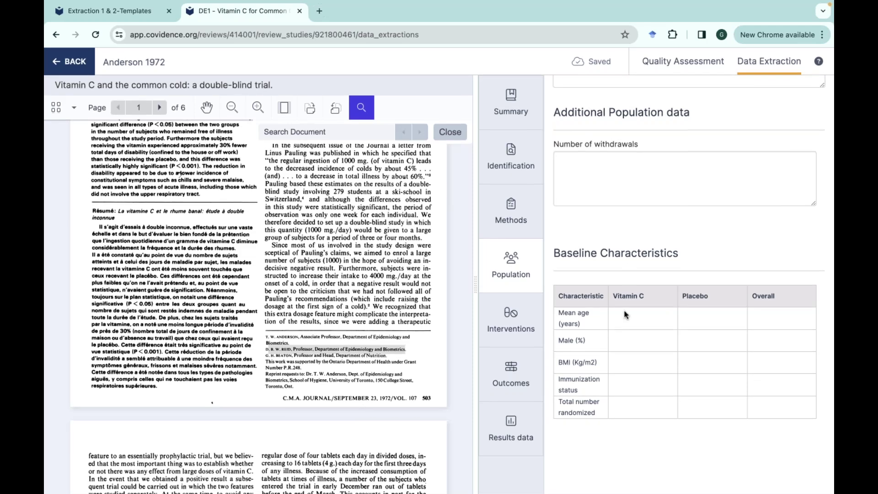
{"action": "left_click", "coordinate": [526, 330]}
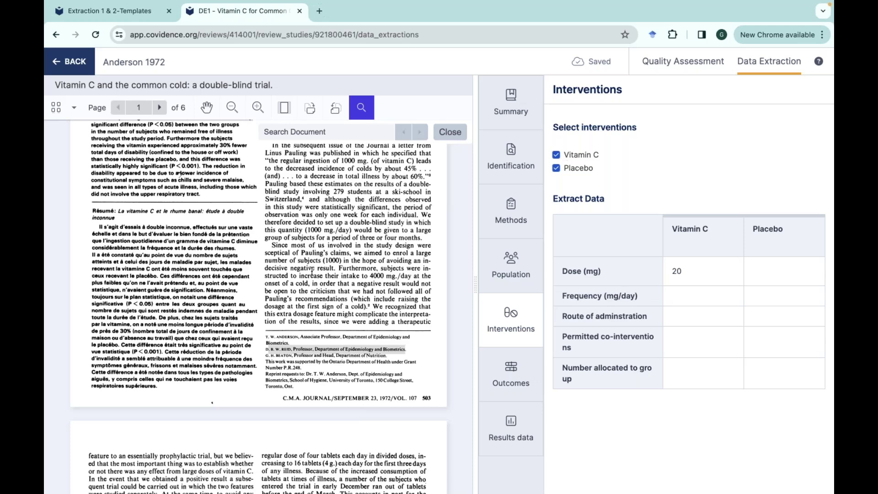
{"action": "left_click", "coordinate": [518, 278]}
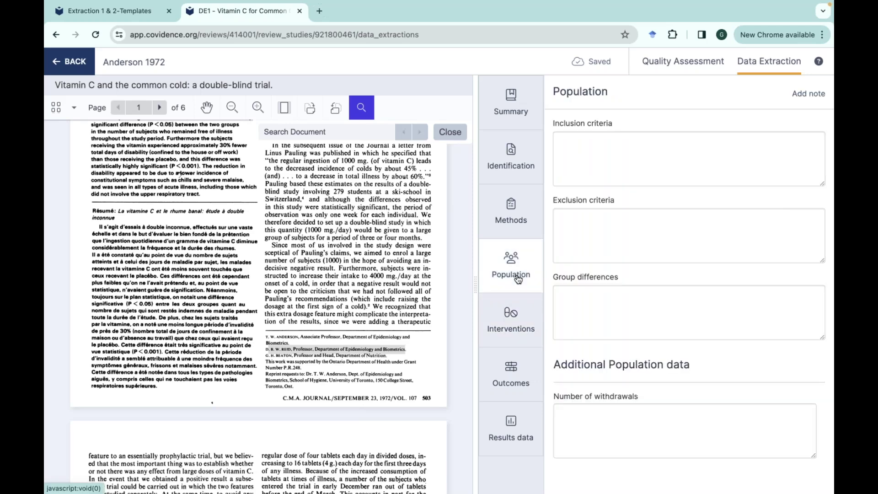
{"action": "scroll", "coordinate": [594, 357], "scroll_direction": "down", "scroll_amount": 5}
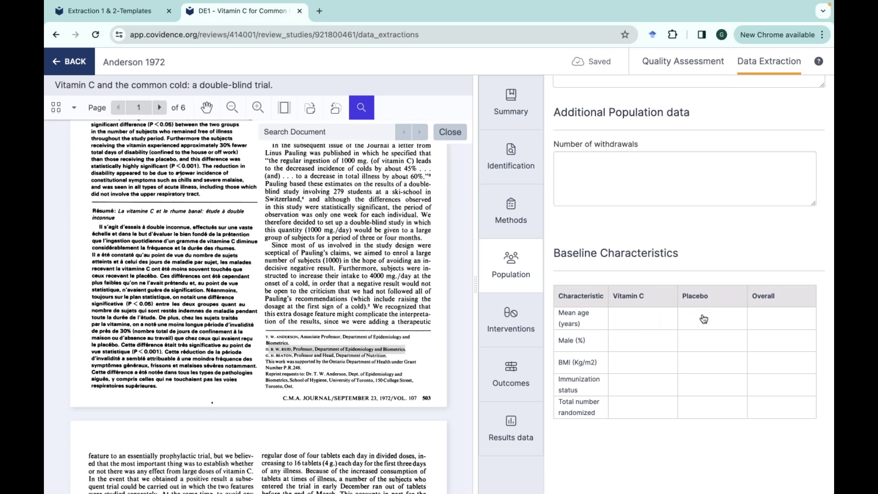
Step: Open the Outcomes section and try to remove the End of treatment timepoint from Number of colds
{"action": "left_click", "coordinate": [520, 387]}
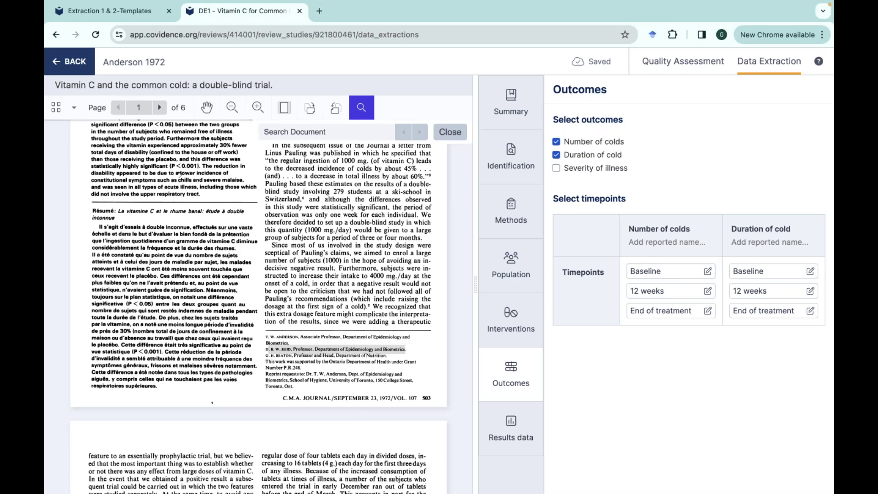
{"action": "left_click", "coordinate": [691, 308]}
{"action": "left_click", "coordinate": [655, 396]}
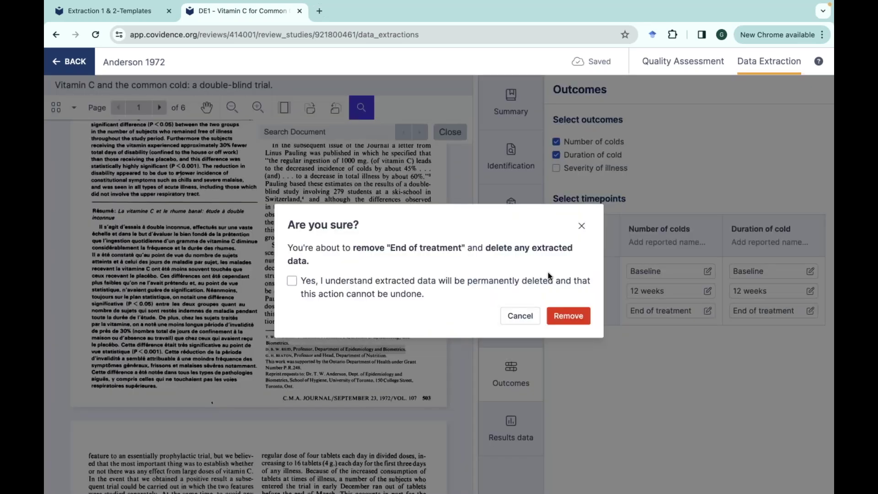
{"action": "left_click", "coordinate": [581, 225]}
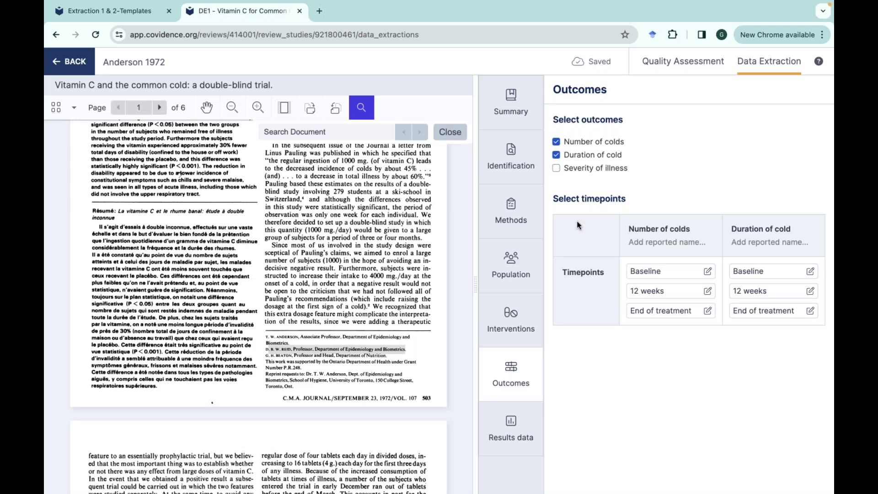
Step: Open the Results data section and examine the Number of colds table across all its timepoints
{"action": "left_click", "coordinate": [520, 419]}
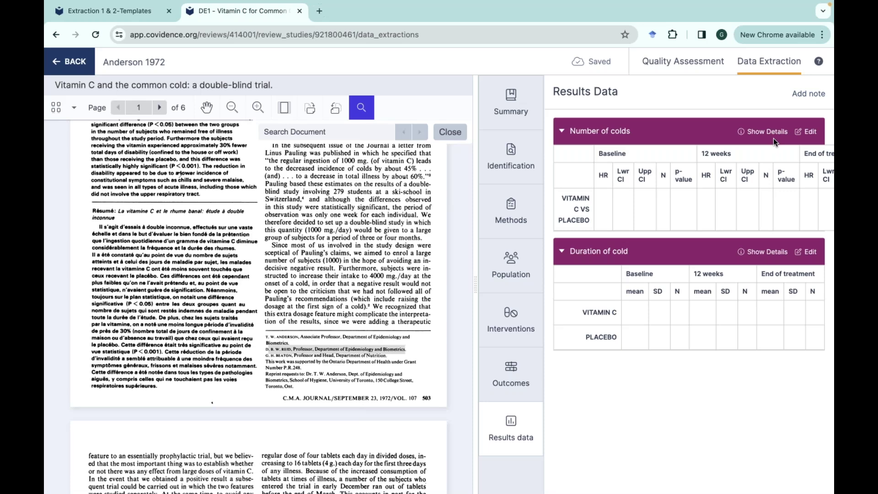
{"action": "scroll", "coordinate": [726, 212], "scroll_direction": "right", "scroll_amount": 5}
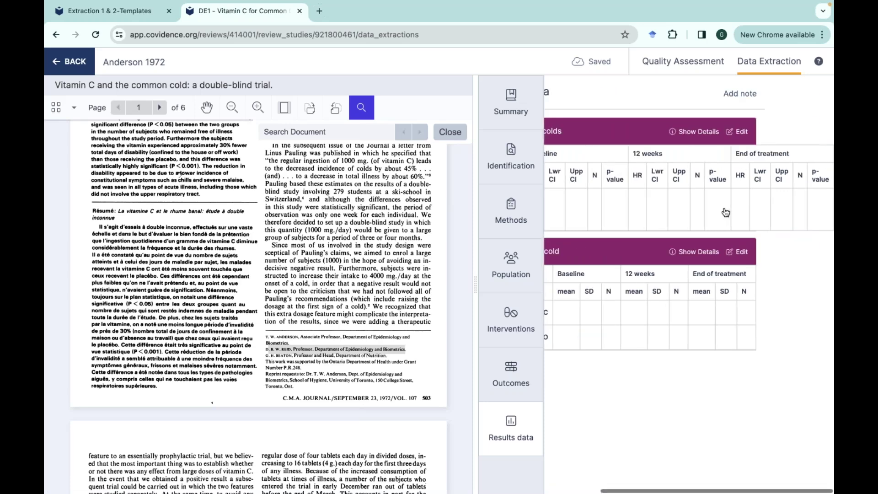
{"action": "scroll", "coordinate": [713, 206], "scroll_direction": "left", "scroll_amount": 5}
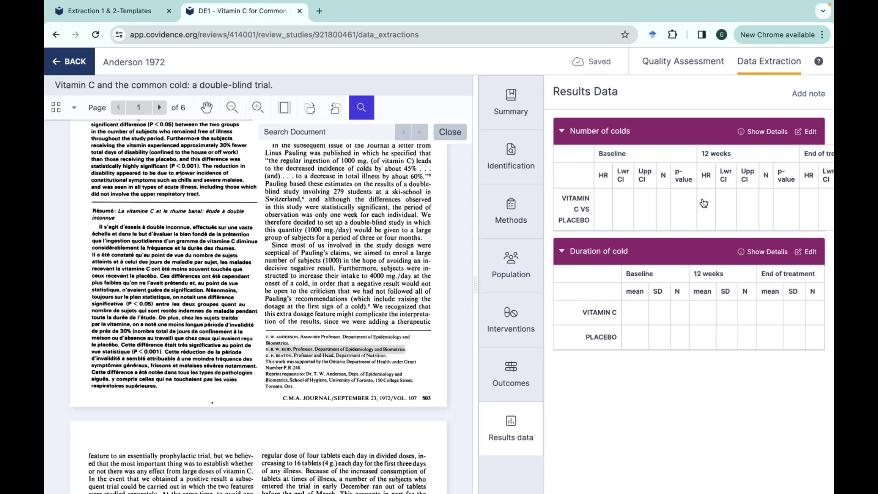
Step: Report the Number of colds outcome against Arm as Number of participants with event (n, N), and save the outcome
{"action": "left_click", "coordinate": [810, 132]}
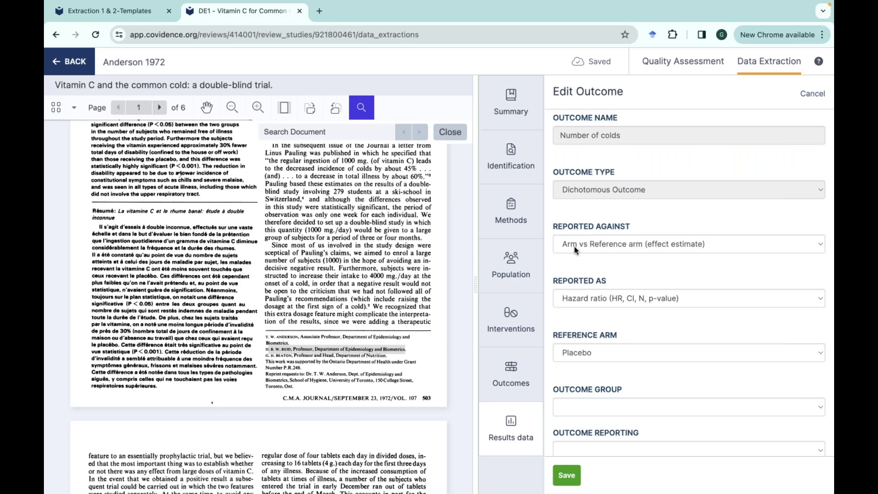
{"action": "left_click", "coordinate": [639, 246]}
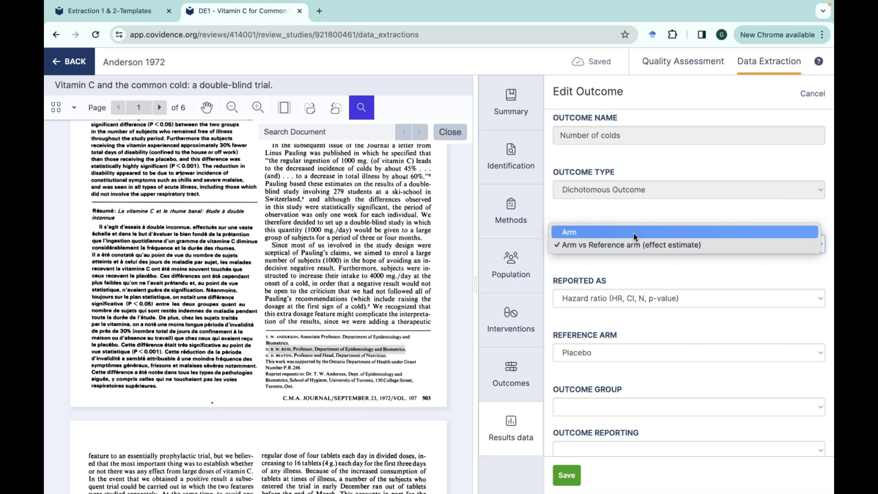
{"action": "left_click", "coordinate": [634, 232]}
{"action": "scroll", "coordinate": [627, 264], "scroll_direction": "down", "scroll_amount": 1}
{"action": "scroll", "coordinate": [626, 263], "scroll_direction": "down", "scroll_amount": 3}
{"action": "scroll", "coordinate": [627, 260], "scroll_direction": "up", "scroll_amount": 1}
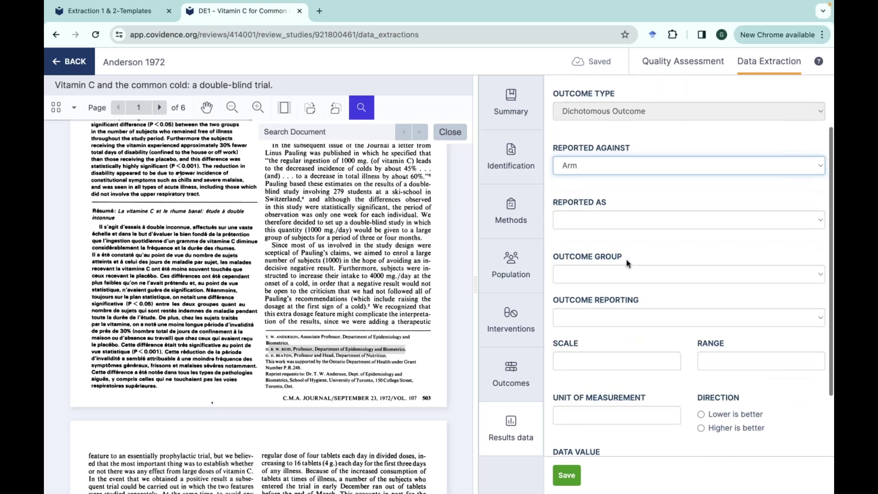
{"action": "left_click", "coordinate": [558, 477]}
{"action": "left_click", "coordinate": [598, 215]}
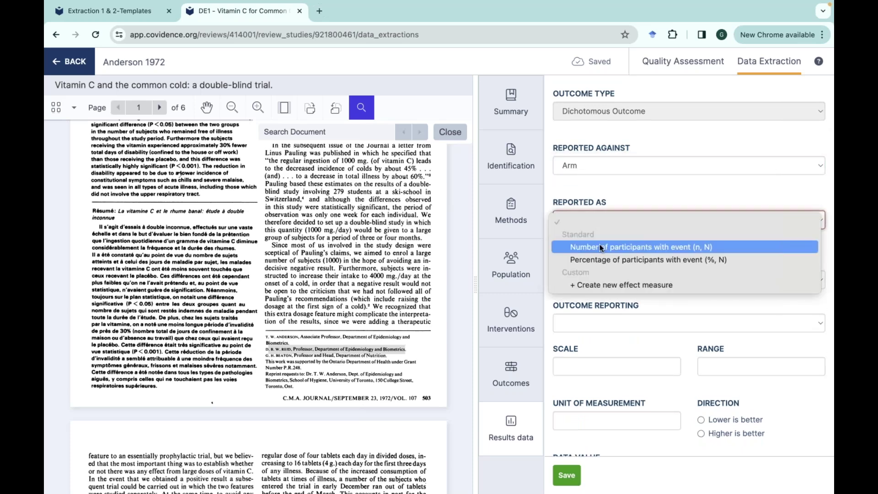
{"action": "left_click", "coordinate": [600, 247]}
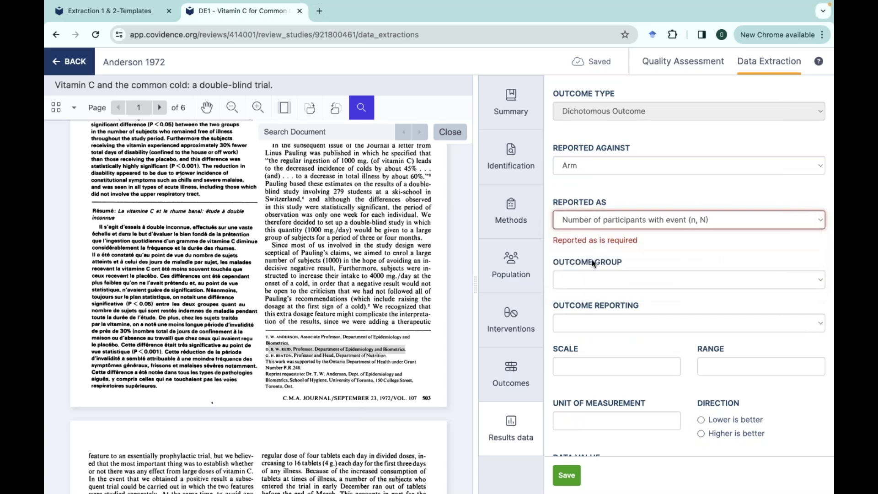
{"action": "left_click", "coordinate": [567, 477]}
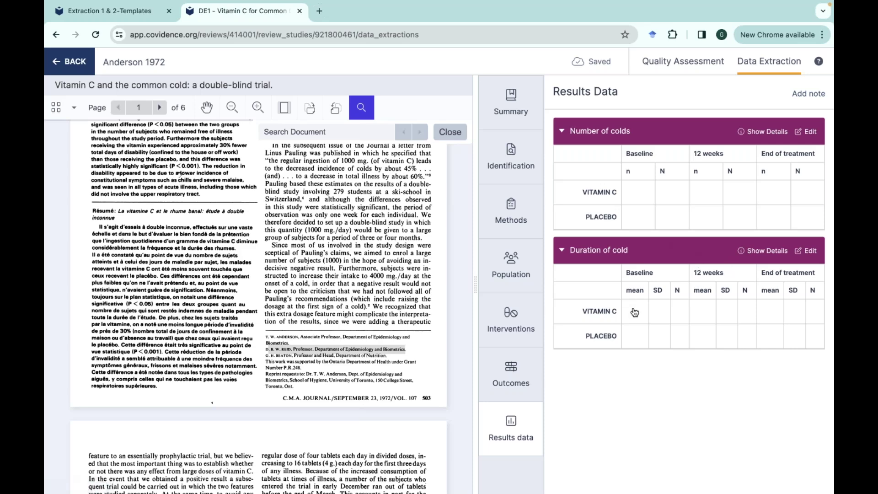
Step: Report Duration of cold against Arm vs Reference arm (effect estimate) as Mean difference (MD, CI, N, p-value), with Placebo as reference arm, and save
{"action": "left_click", "coordinate": [811, 250]}
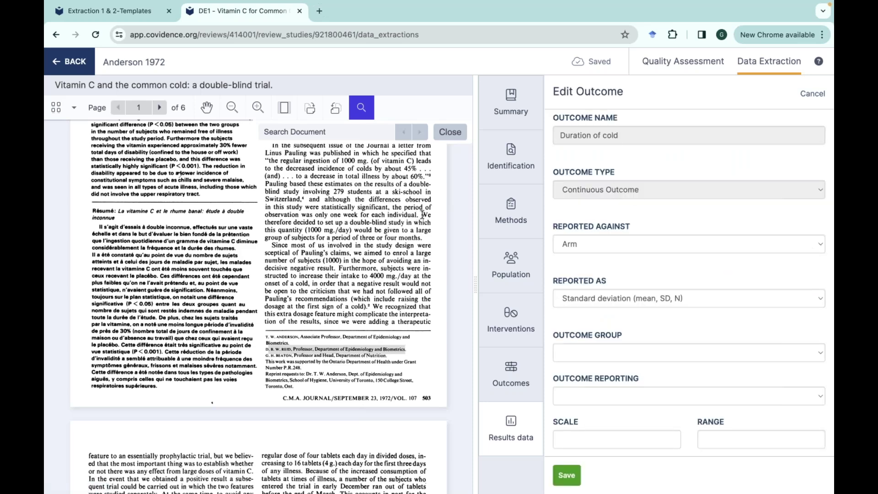
{"action": "left_click", "coordinate": [590, 247]}
{"action": "left_click", "coordinate": [591, 258]}
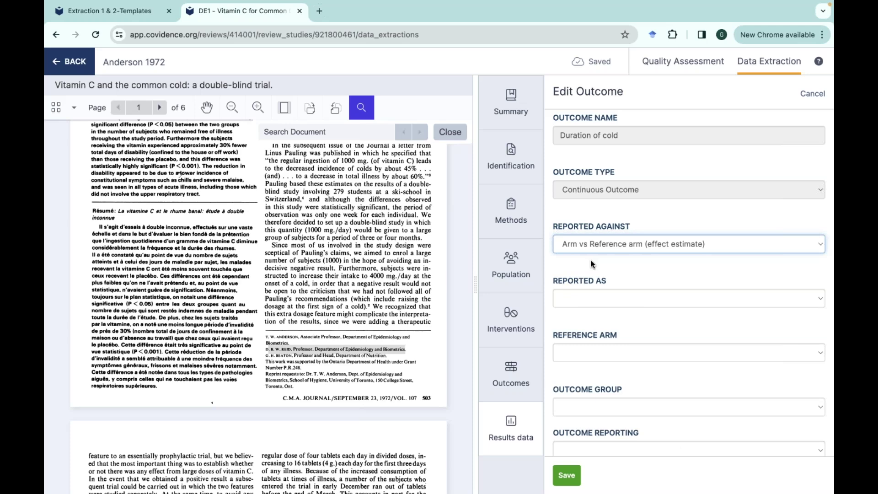
{"action": "left_click", "coordinate": [590, 299]}
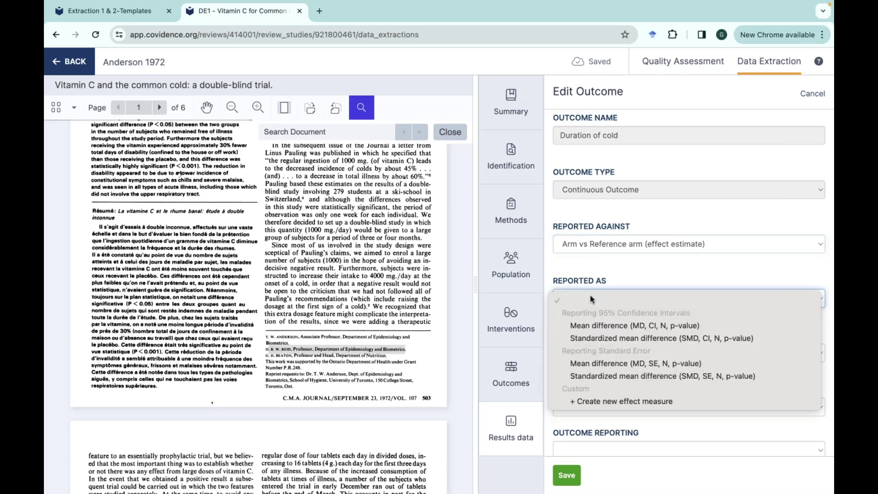
{"action": "left_click", "coordinate": [595, 326]}
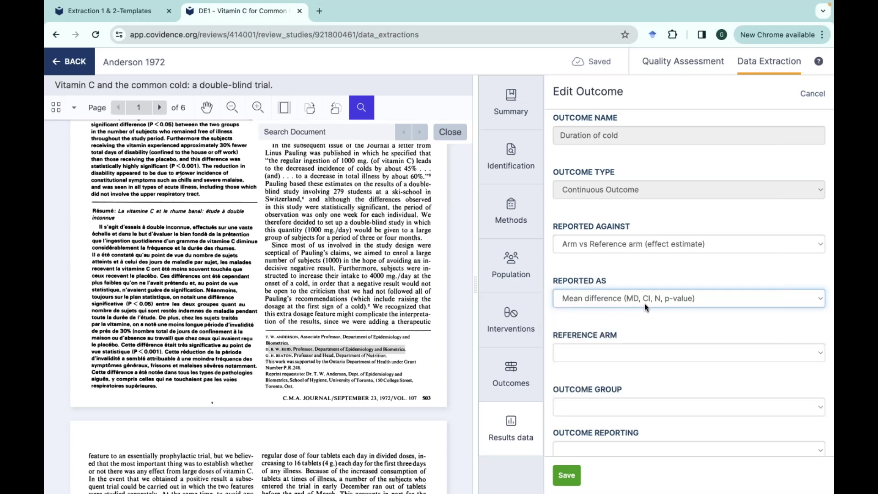
{"action": "left_click", "coordinate": [630, 357]}
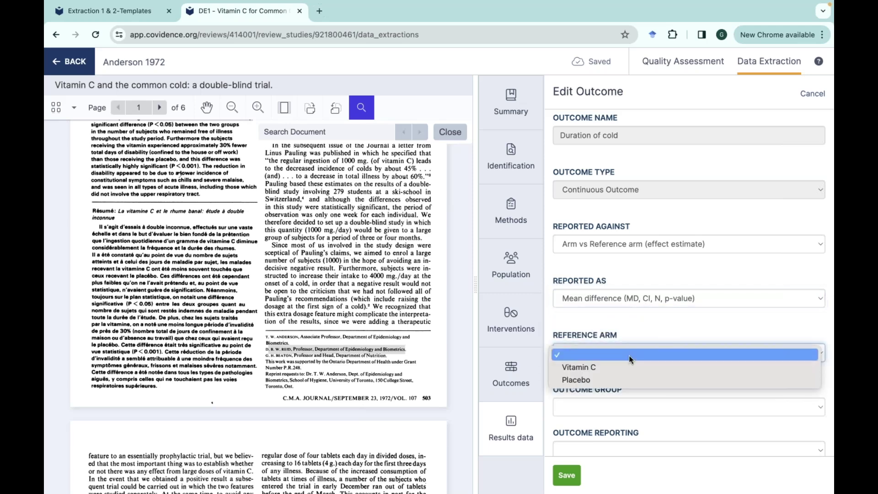
{"action": "left_click", "coordinate": [628, 380]}
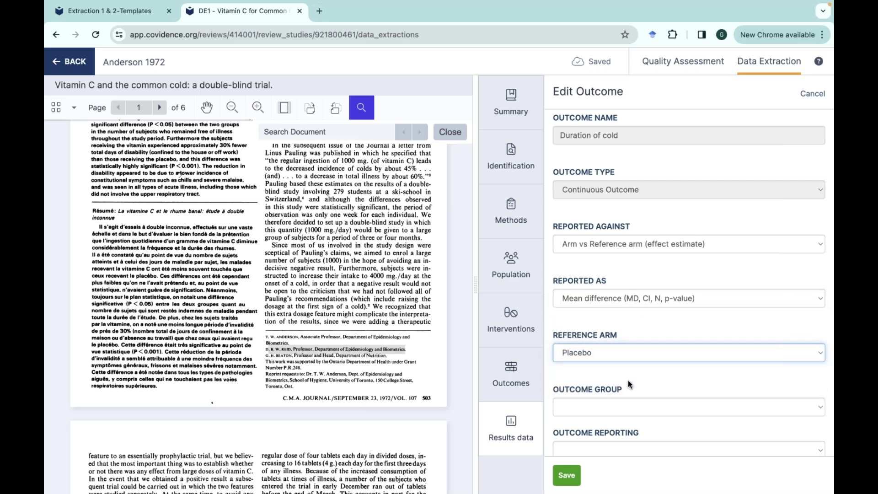
{"action": "left_click", "coordinate": [568, 476]}
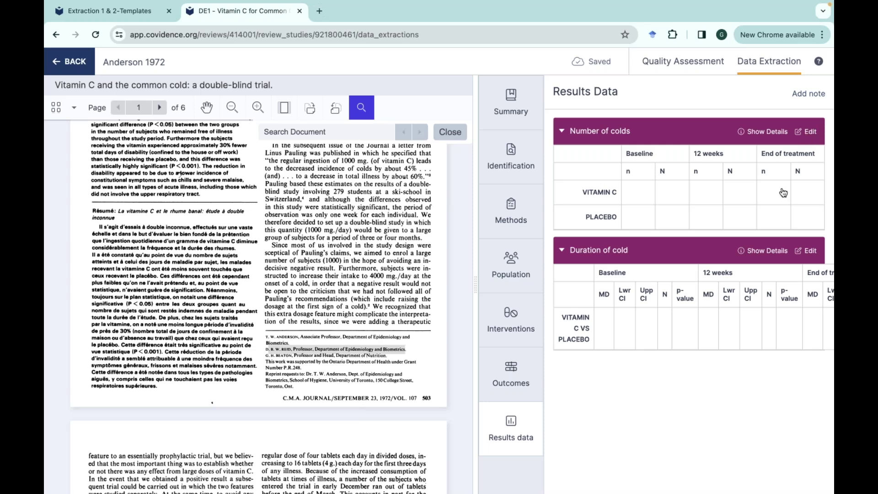
Step: Examine the Number of colds outcome's Reported as options under Arm and under Arm vs Reference arm, without saving the outcome
{"action": "left_click", "coordinate": [810, 132]}
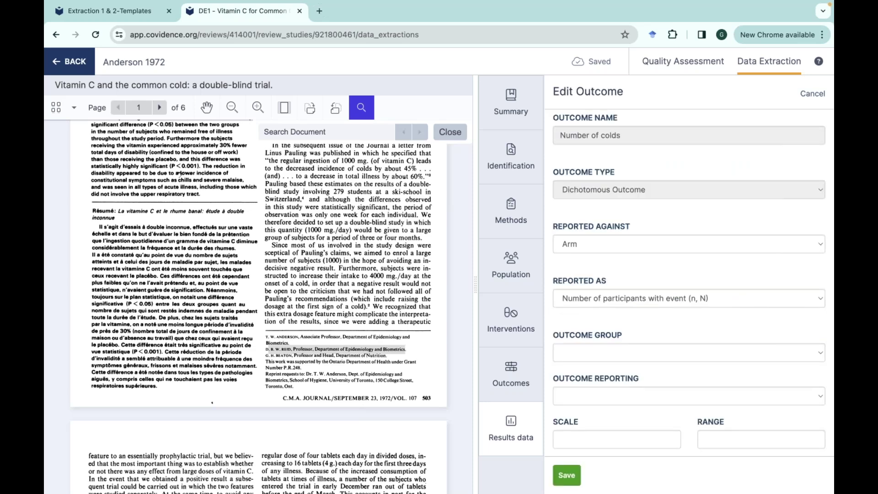
{"action": "left_click", "coordinate": [582, 299]}
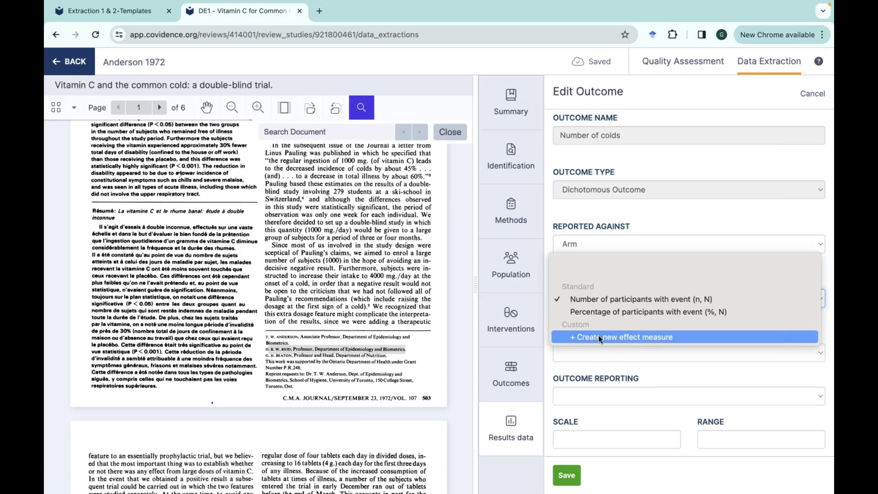
{"action": "left_click", "coordinate": [614, 351]}
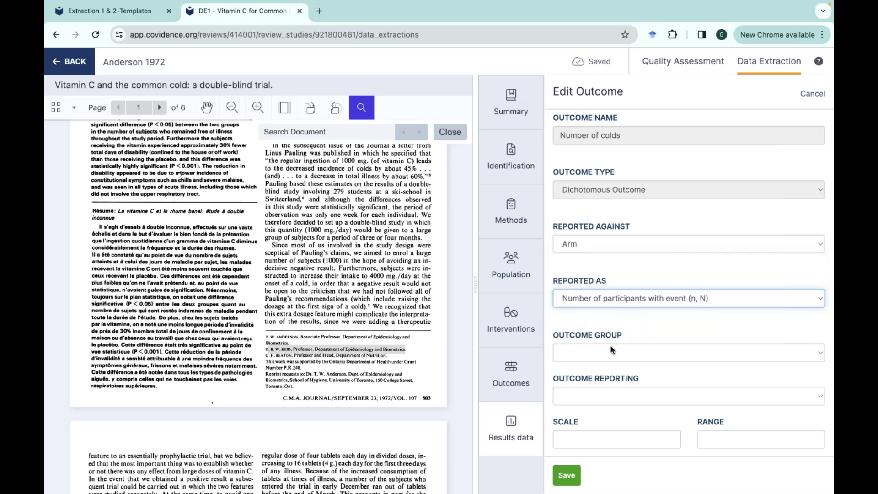
{"action": "left_click", "coordinate": [589, 245]}
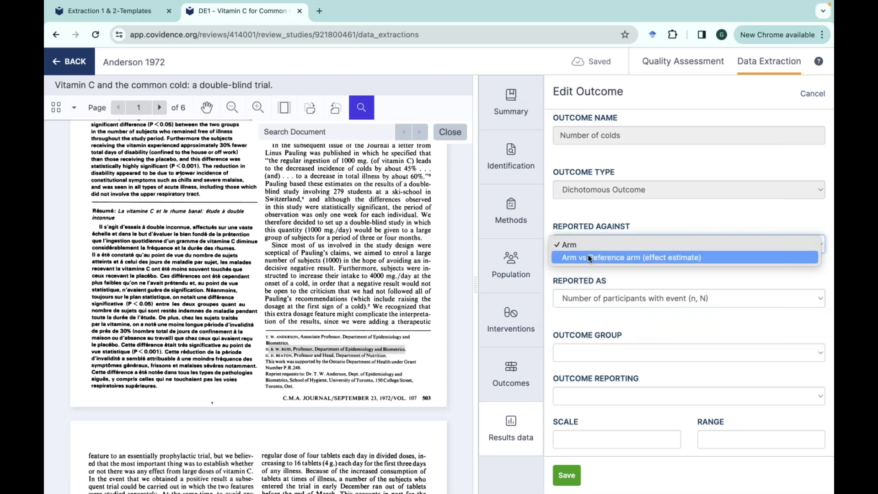
{"action": "left_click", "coordinate": [590, 258]}
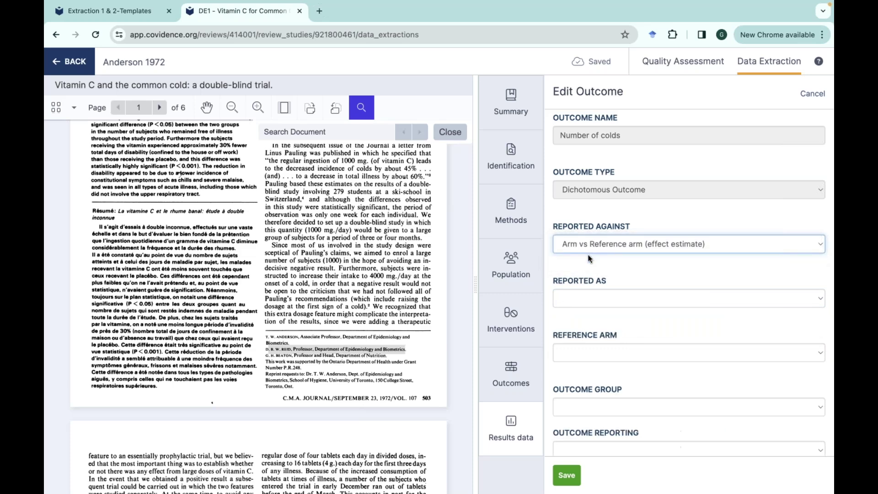
{"action": "left_click", "coordinate": [577, 303]}
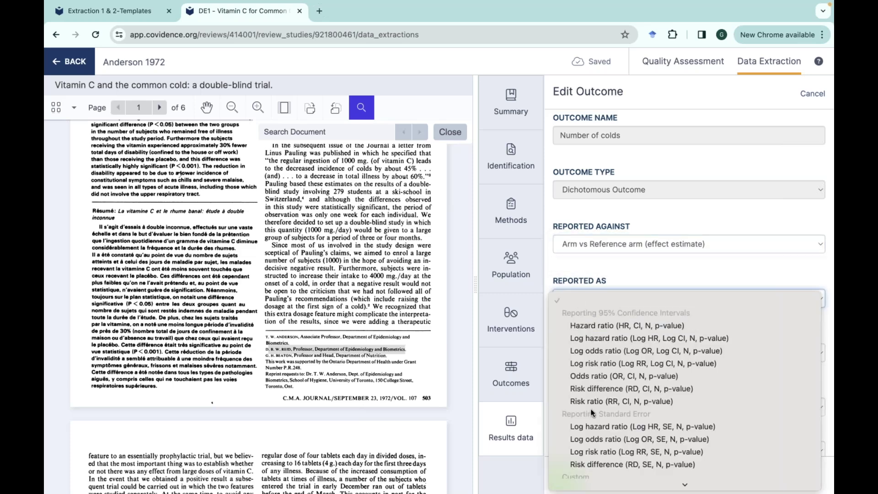
{"action": "left_click", "coordinate": [588, 266]}
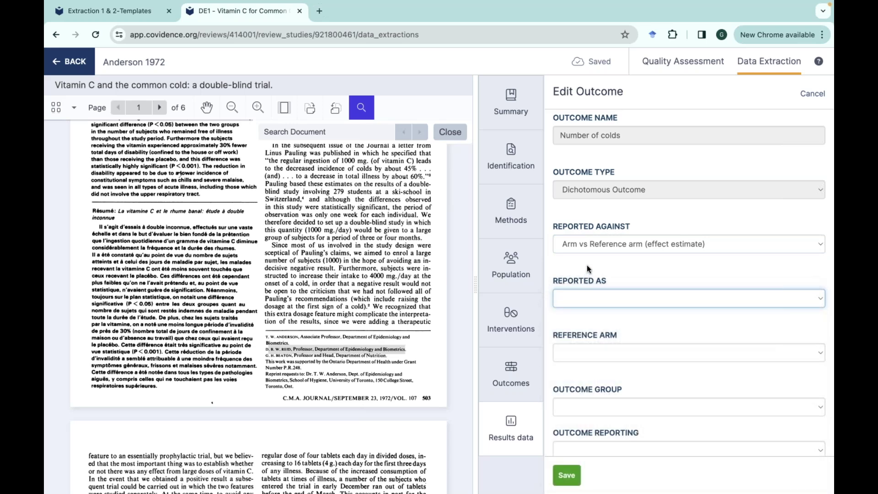
{"action": "scroll", "coordinate": [587, 264], "scroll_direction": "down", "scroll_amount": 3}
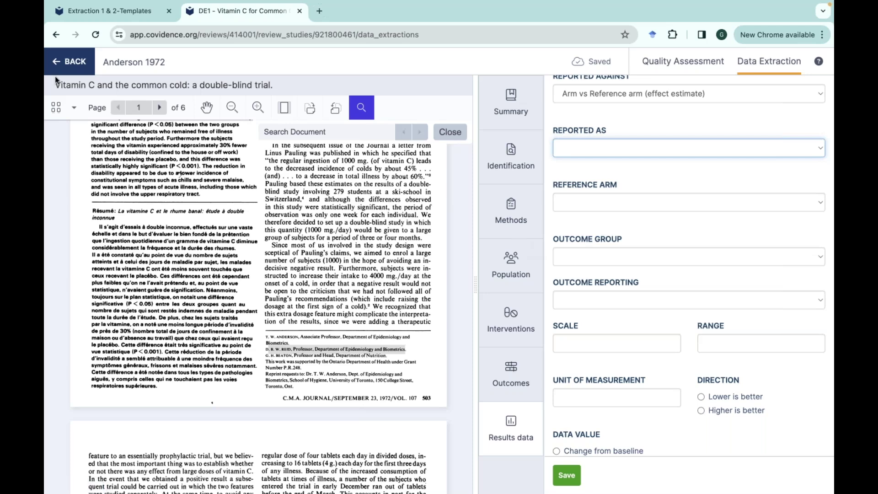
Step: Leave the study's extraction form, go to the review's Export page and view the RevMan Web export option
{"action": "left_click", "coordinate": [68, 67]}
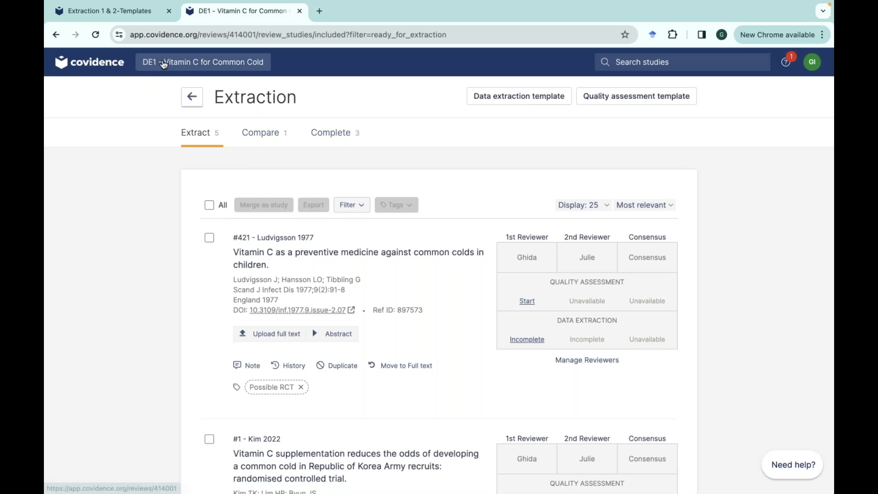
{"action": "left_click", "coordinate": [192, 97]}
{"action": "left_click", "coordinate": [677, 104]}
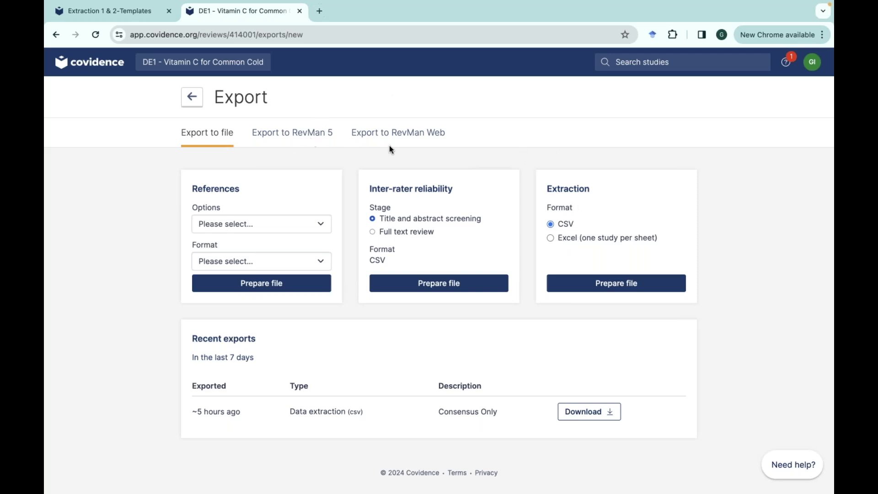
{"action": "left_click", "coordinate": [372, 136]}
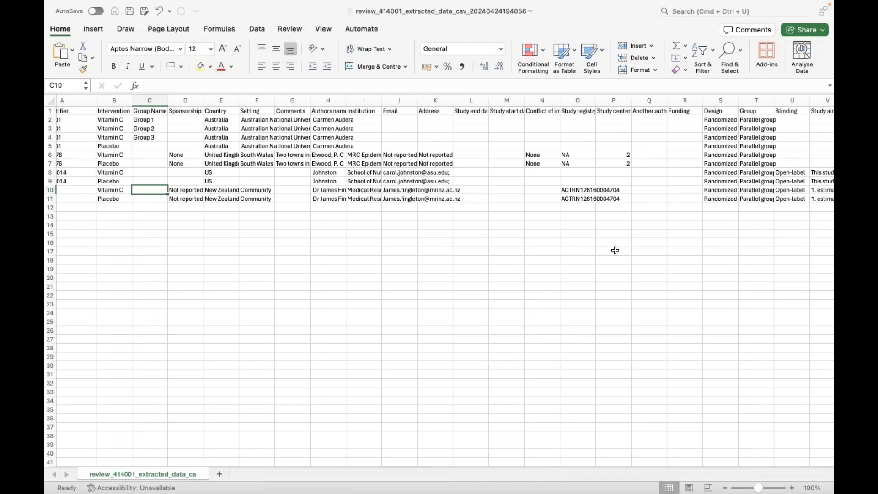
Step: Examine the exported extraction CSV in Excel, from the first study's group rows through the identification, population, intervention and outcome columns
{"action": "scroll", "coordinate": [335, 218], "scroll_direction": "left", "scroll_amount": 5}
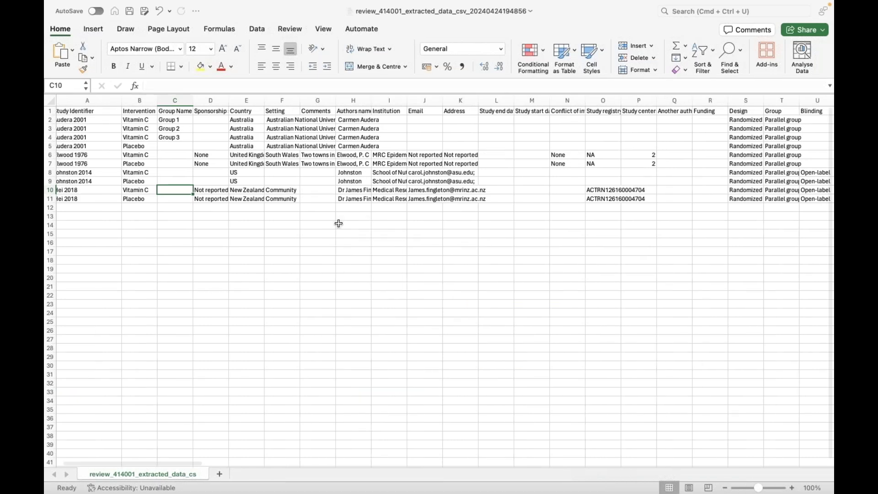
{"action": "left_click", "coordinate": [92, 123]}
{"action": "left_click", "coordinate": [94, 132]}
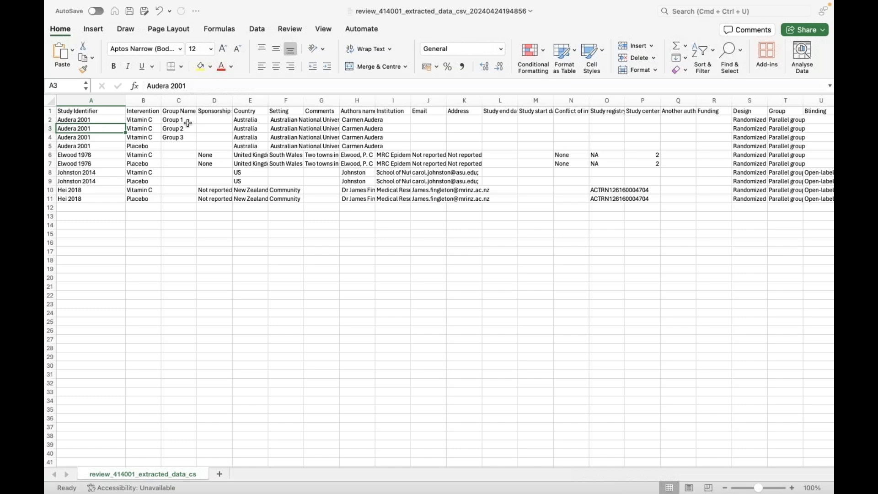
{"action": "scroll", "coordinate": [366, 157], "scroll_direction": "right", "scroll_amount": 6}
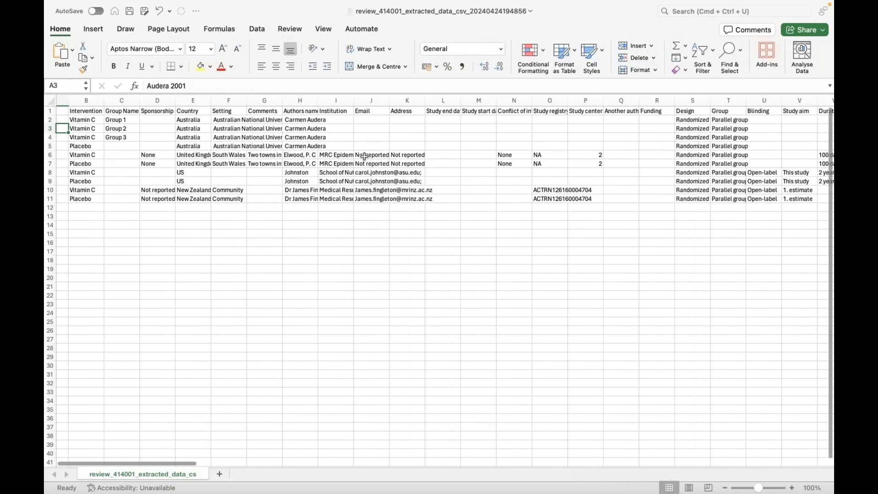
{"action": "scroll", "coordinate": [364, 157], "scroll_direction": "right", "scroll_amount": 15}
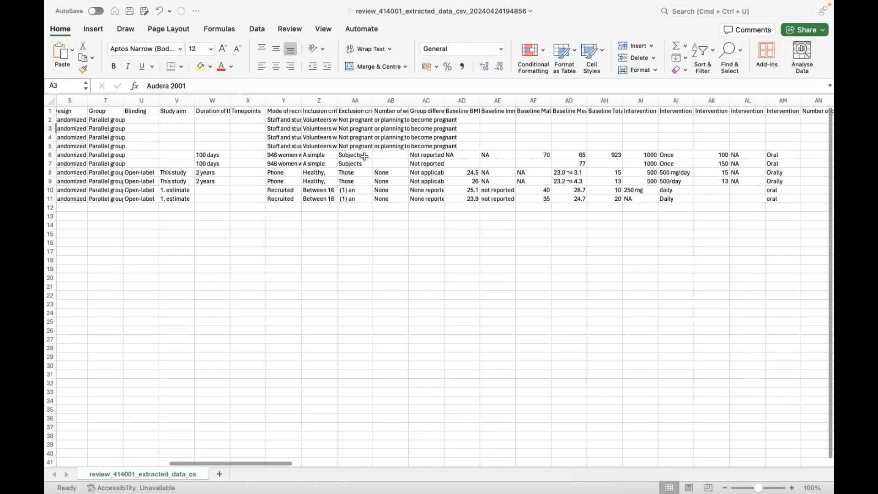
{"action": "scroll", "coordinate": [365, 157], "scroll_direction": "right", "scroll_amount": 10}
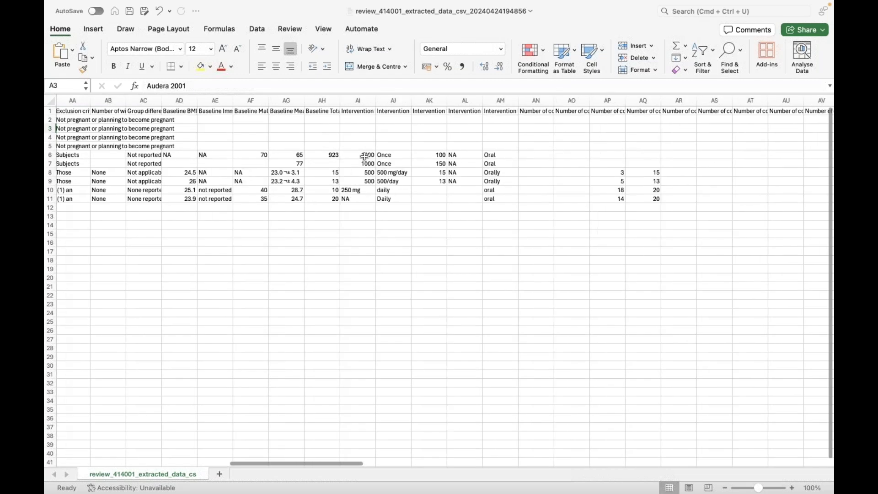
{"action": "scroll", "coordinate": [364, 156], "scroll_direction": "right", "scroll_amount": 11}
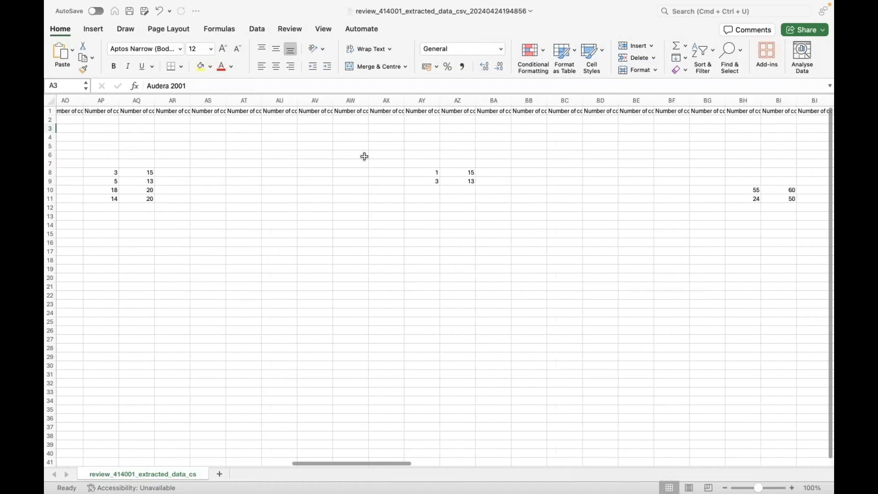
{"action": "scroll", "coordinate": [365, 156], "scroll_direction": "left", "scroll_amount": 14}
{"action": "scroll", "coordinate": [365, 157], "scroll_direction": "left", "scroll_amount": 20}
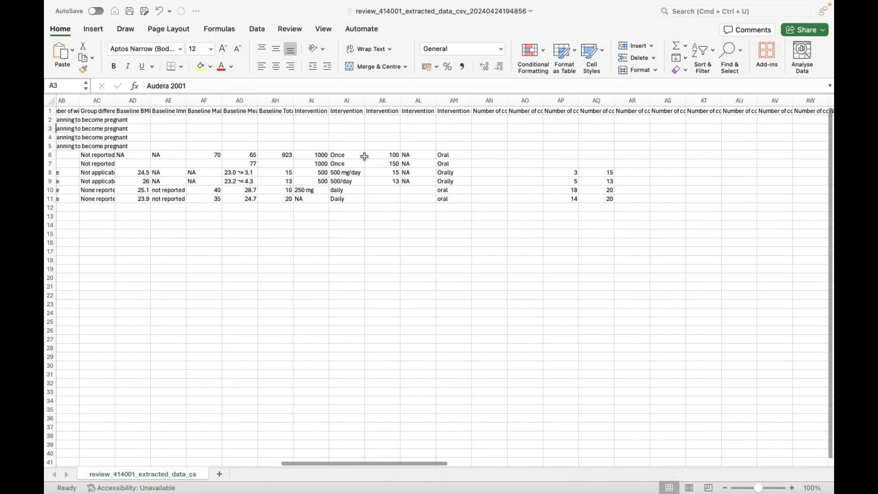
{"action": "scroll", "coordinate": [365, 156], "scroll_direction": "right", "scroll_amount": 1}
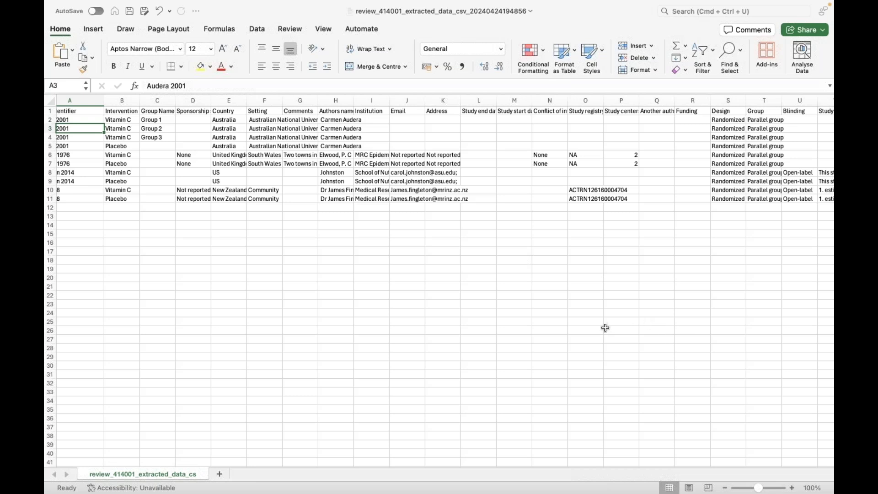
{"action": "left_click", "coordinate": [680, 360]}
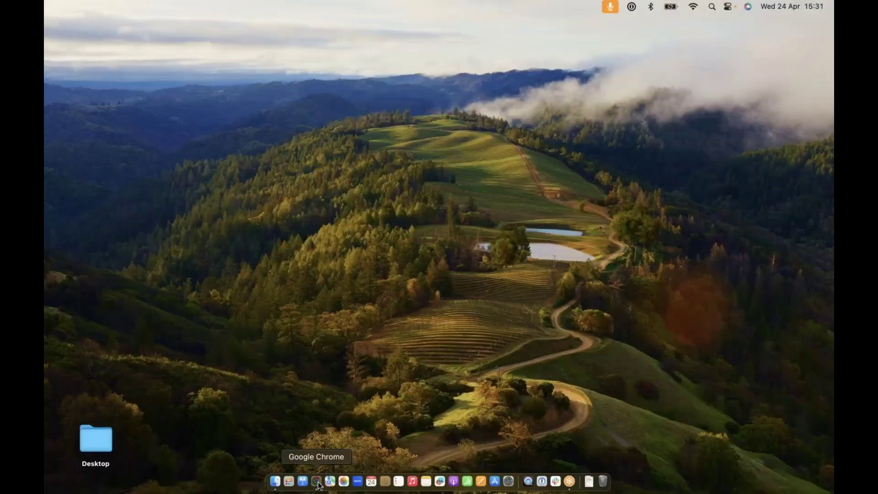
{"action": "key", "text": "ctrl+Right"}
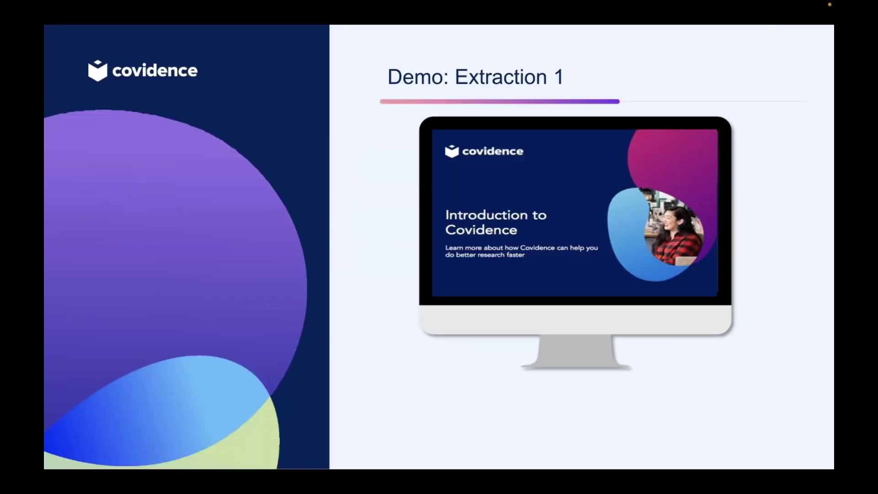
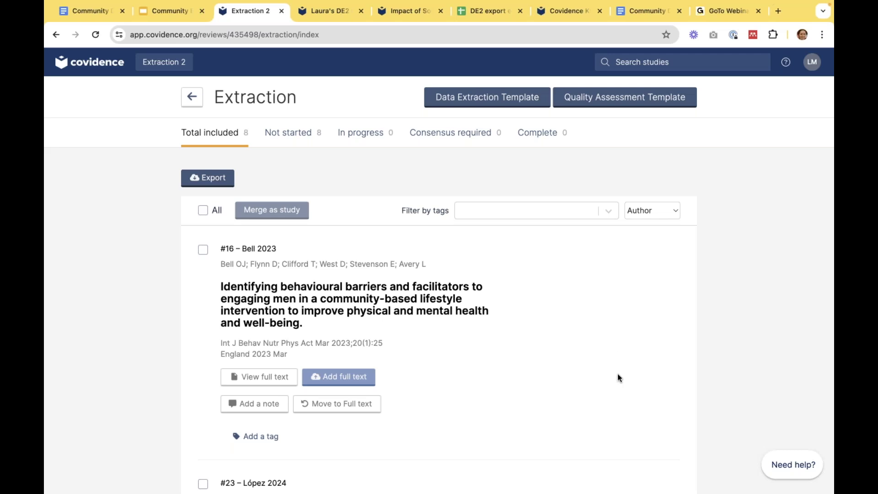
Step: Open the Extraction 2 review's Data Extraction Template and examine the item types that can be added and the General information, Study ID and Title settings
{"action": "left_click", "coordinate": [489, 101]}
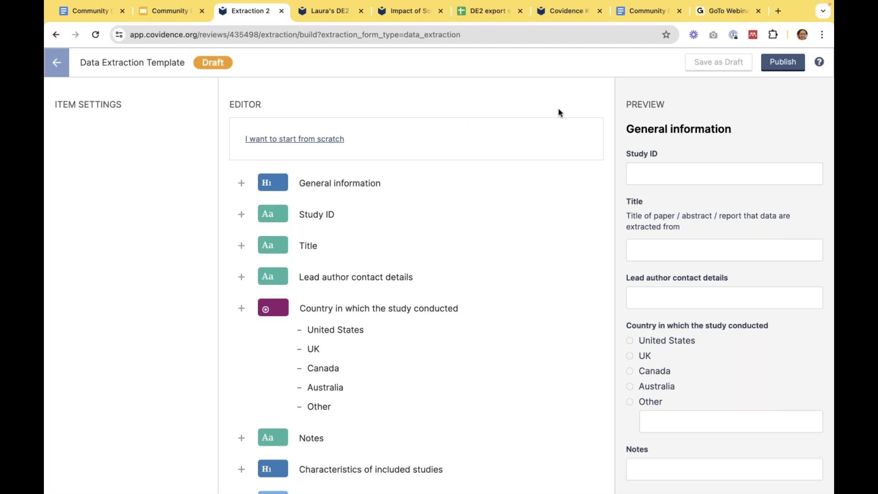
{"action": "left_click", "coordinate": [241, 215]}
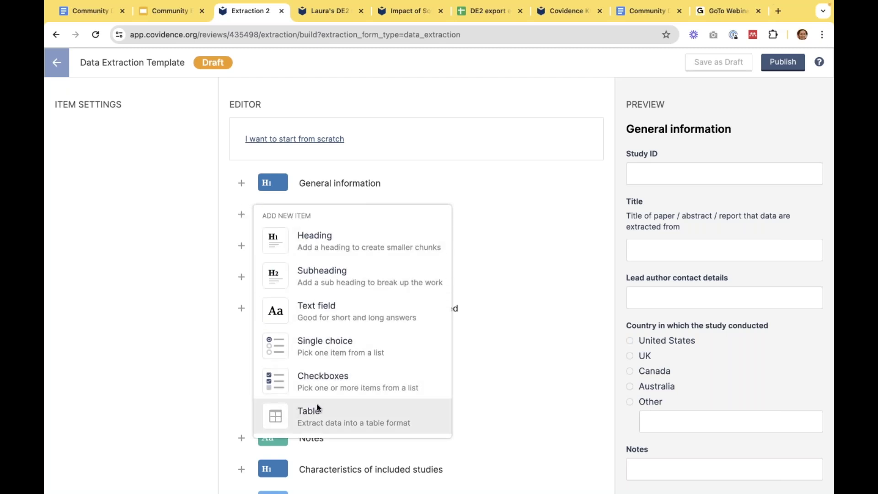
{"action": "left_click", "coordinate": [400, 192]}
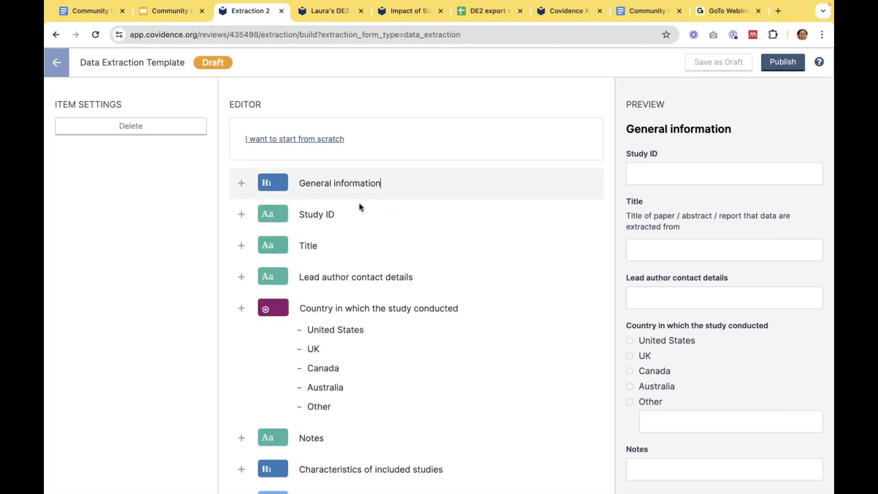
{"action": "left_click", "coordinate": [317, 215]}
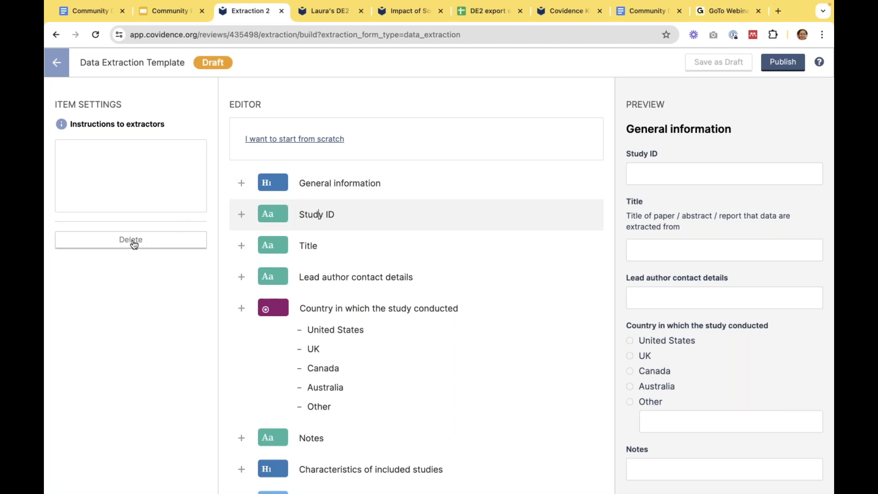
{"action": "left_click", "coordinate": [331, 244]}
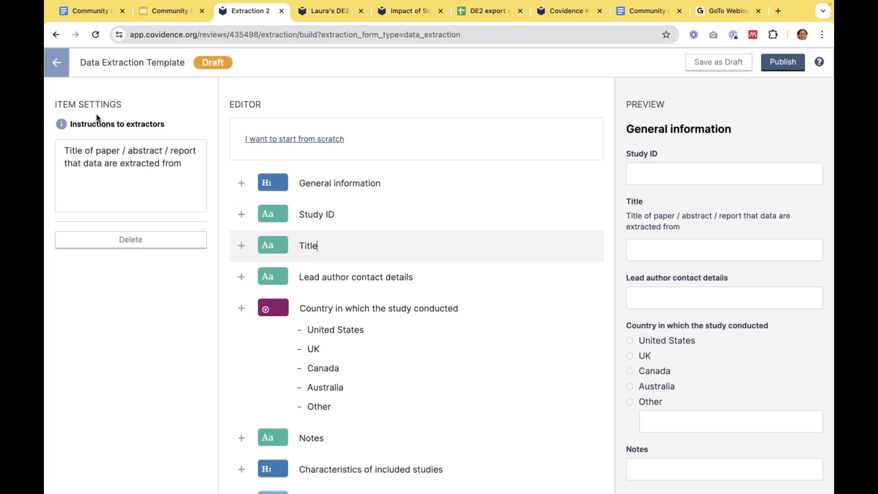
Step: Enter "instructions here" as the instructions to extractors for the Study ID field and publish the template
{"action": "left_click", "coordinate": [315, 215]}
{"action": "left_click", "coordinate": [112, 157]}
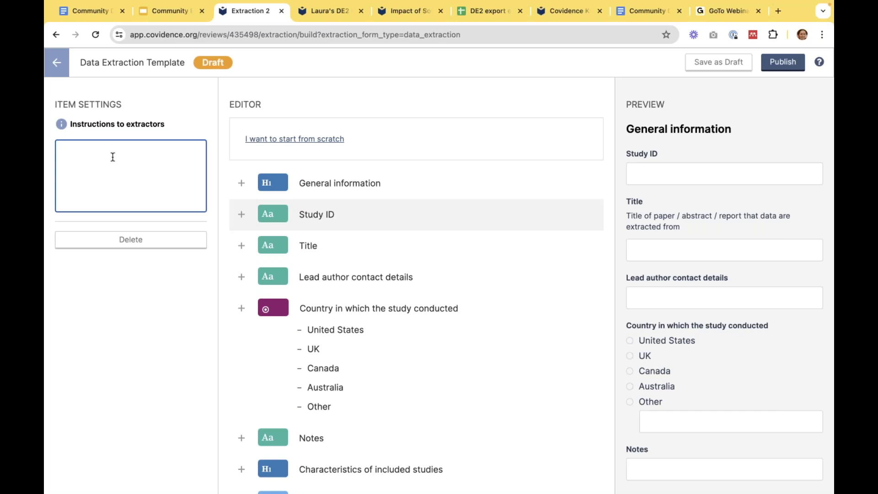
{"action": "type", "text": "instru"}
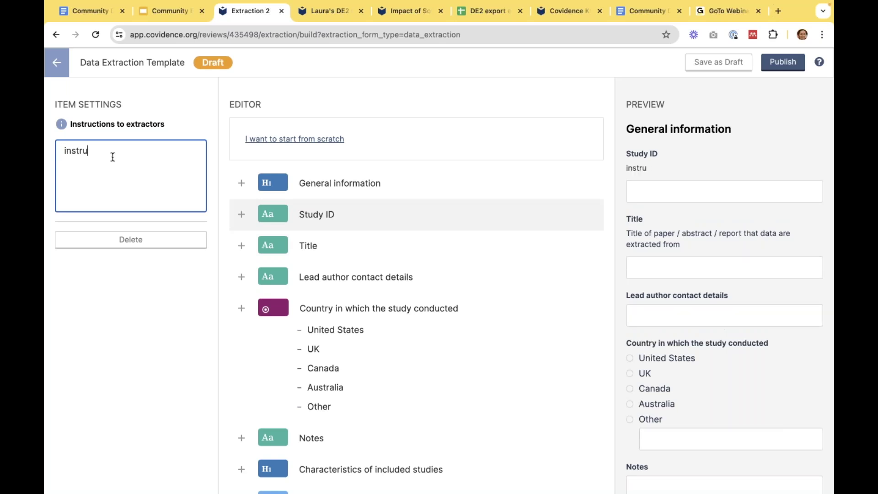
{"action": "type", "text": "ction s here"}
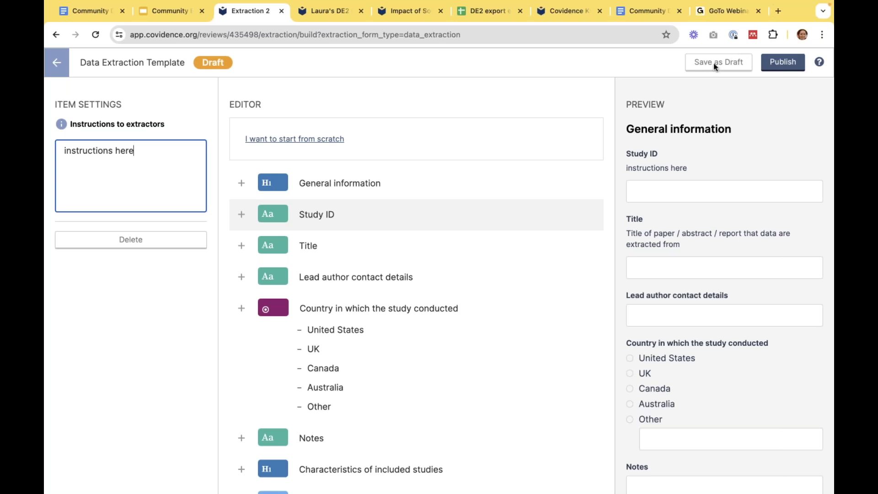
{"action": "left_click", "coordinate": [783, 63]}
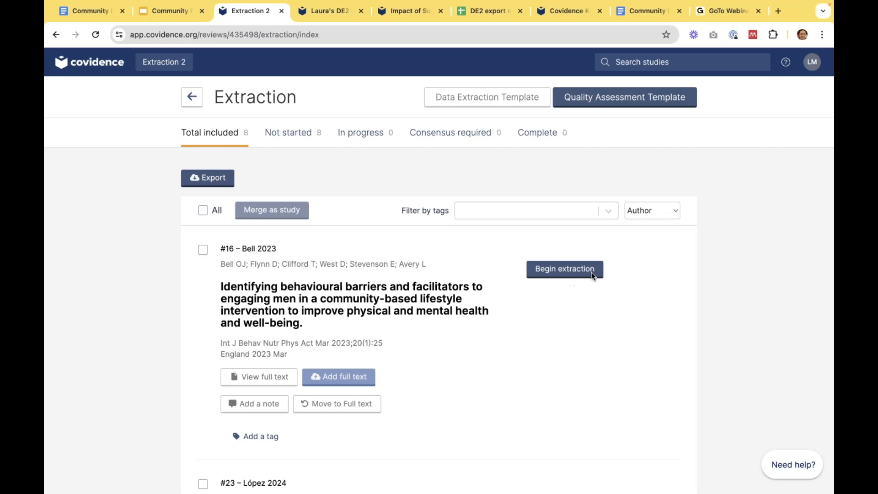
Step: Begin extraction for the study "Empowering Young Women: A Qualitative Co-Design Study" and view its data extraction form beside the full text
{"action": "scroll", "coordinate": [573, 343], "scroll_direction": "down", "scroll_amount": 7}
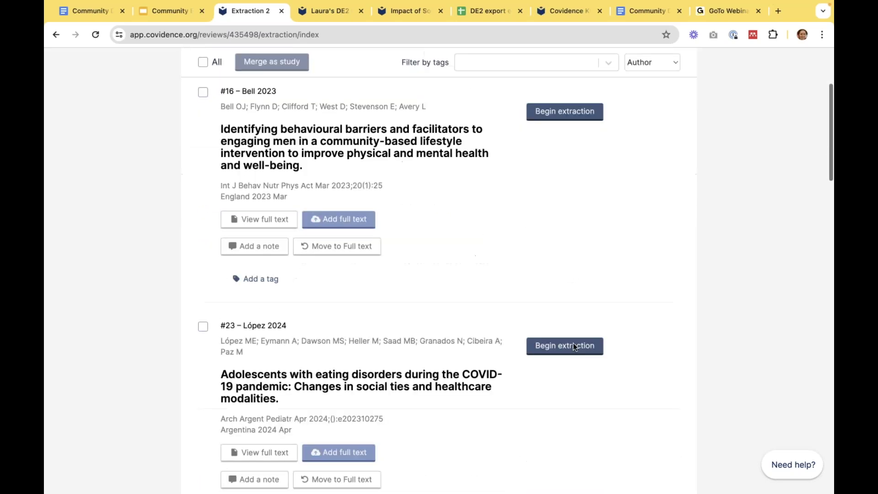
{"action": "scroll", "coordinate": [572, 347], "scroll_direction": "down", "scroll_amount": 5}
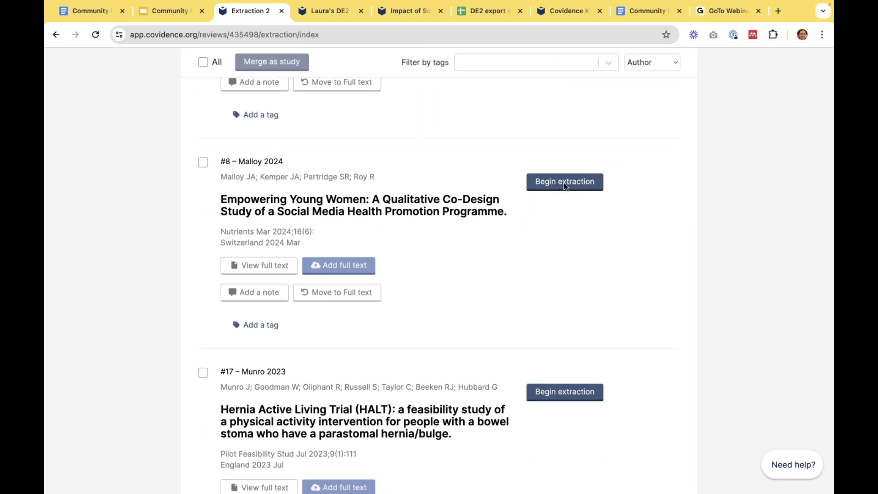
{"action": "left_click", "coordinate": [558, 183]}
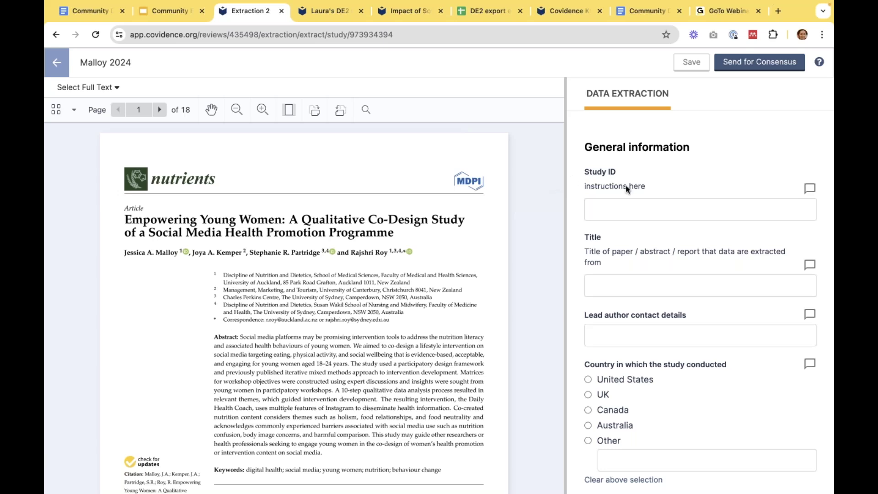
{"action": "scroll", "coordinate": [636, 187], "scroll_direction": "down", "scroll_amount": 3}
{"action": "scroll", "coordinate": [686, 208], "scroll_direction": "up", "scroll_amount": 3}
Step: Switch to the social media and body image review, open its Data Extraction Template and examine the General information, Methods and Population sections
{"action": "left_click", "coordinate": [410, 14]}
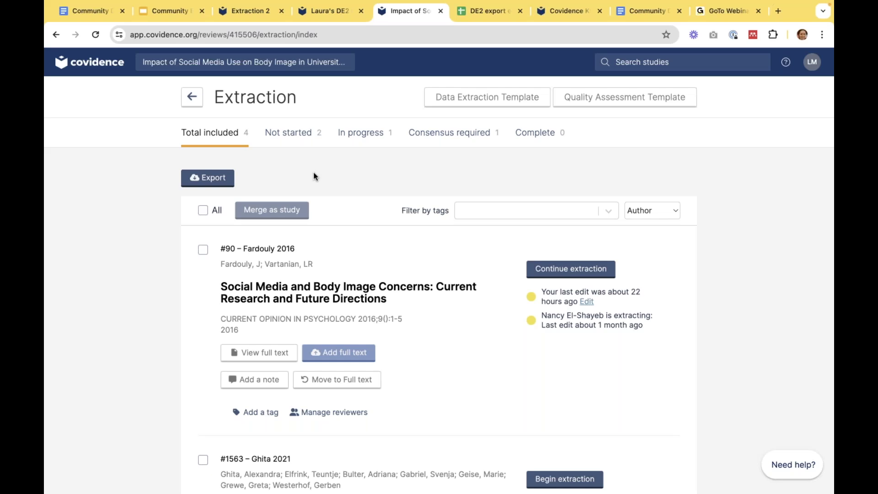
{"action": "left_click", "coordinate": [497, 101]}
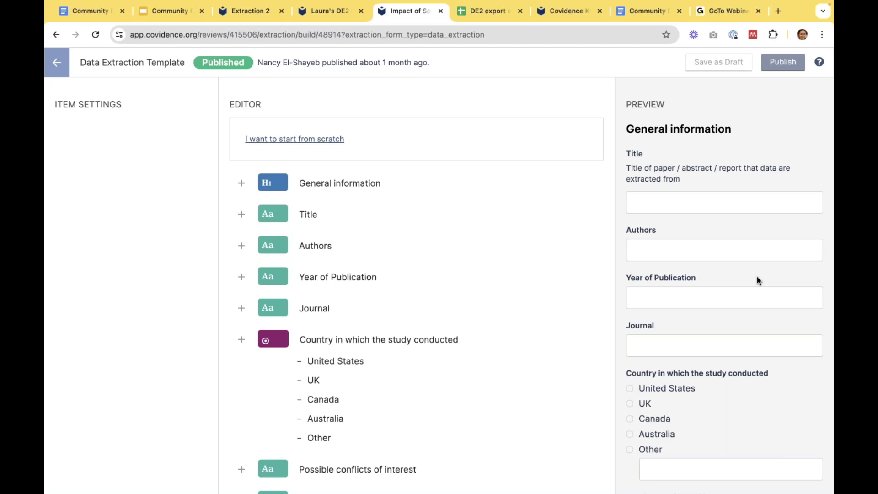
{"action": "scroll", "coordinate": [758, 278], "scroll_direction": "down", "scroll_amount": 2}
{"action": "scroll", "coordinate": [757, 278], "scroll_direction": "down", "scroll_amount": 6}
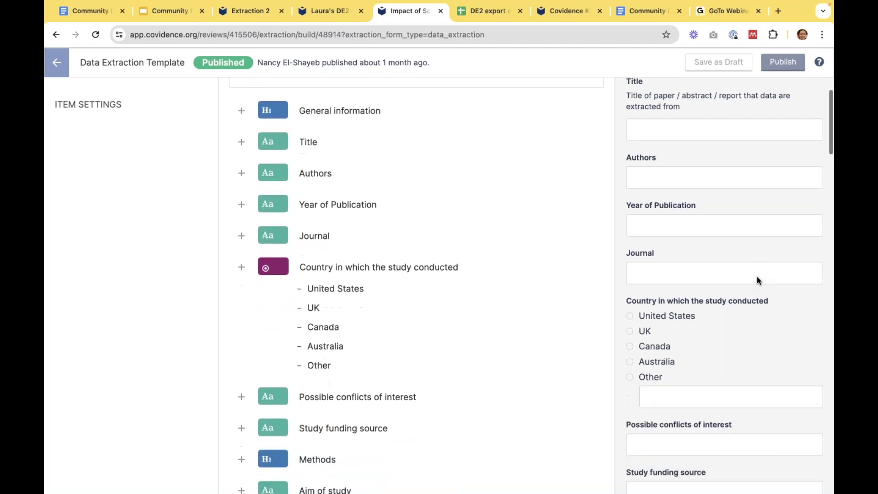
{"action": "scroll", "coordinate": [757, 278], "scroll_direction": "down", "scroll_amount": 1}
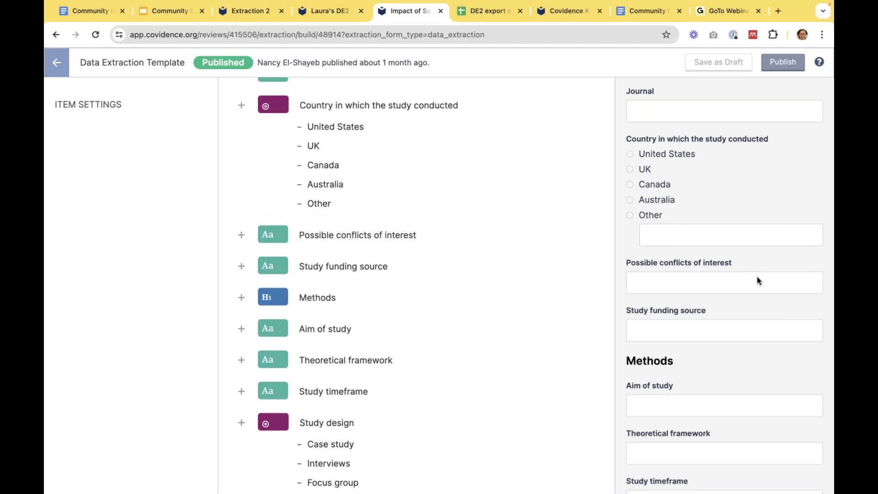
{"action": "scroll", "coordinate": [757, 276], "scroll_direction": "down", "scroll_amount": 3}
{"action": "scroll", "coordinate": [757, 276], "scroll_direction": "down", "scroll_amount": 4}
{"action": "scroll", "coordinate": [757, 278], "scroll_direction": "down", "scroll_amount": 12}
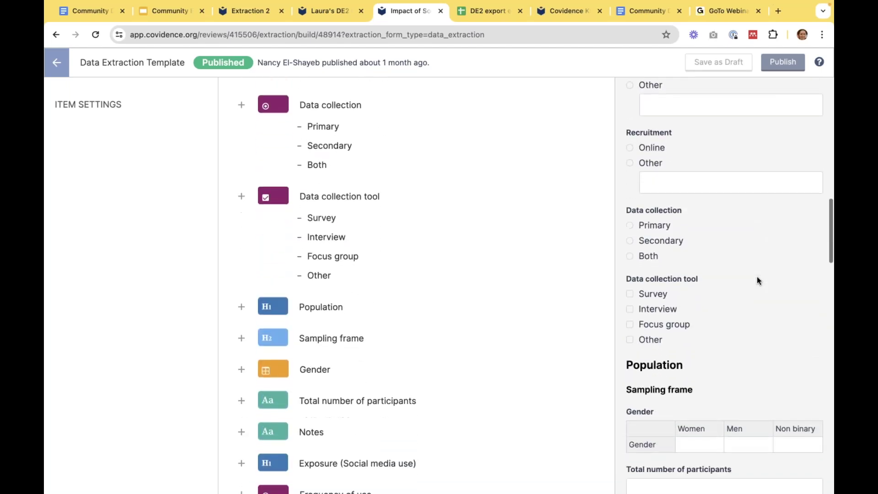
{"action": "scroll", "coordinate": [757, 280], "scroll_direction": "down", "scroll_amount": 5}
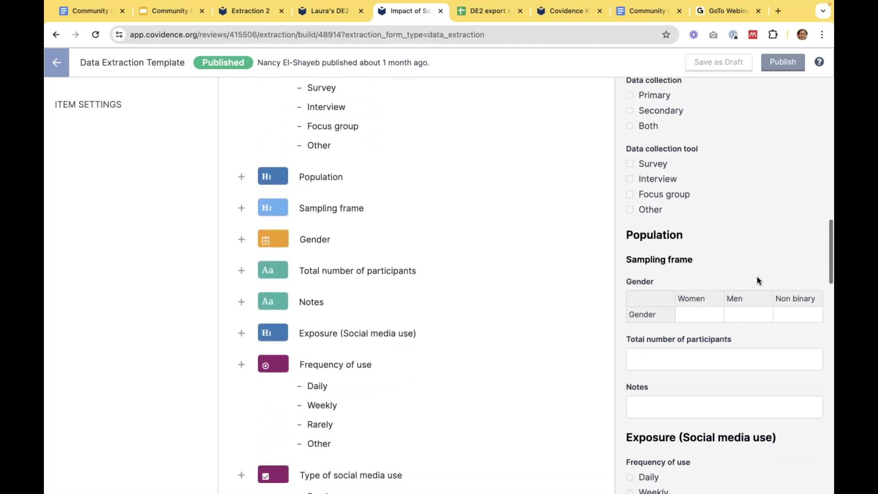
{"action": "scroll", "coordinate": [757, 278], "scroll_direction": "down", "scroll_amount": 4}
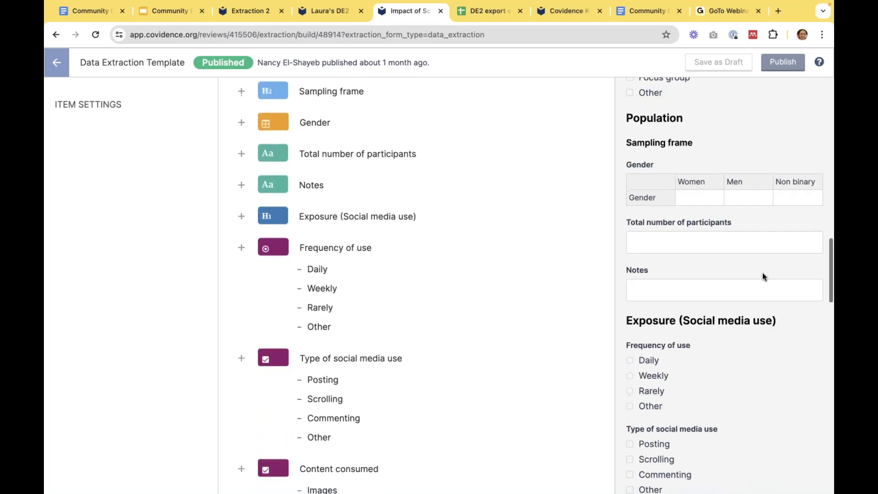
Step: Examine the template's Exposure (Social media use) and Outcomes (body image) sections, including their single choice and checkbox fields
{"action": "scroll", "coordinate": [762, 273], "scroll_direction": "down", "scroll_amount": 2}
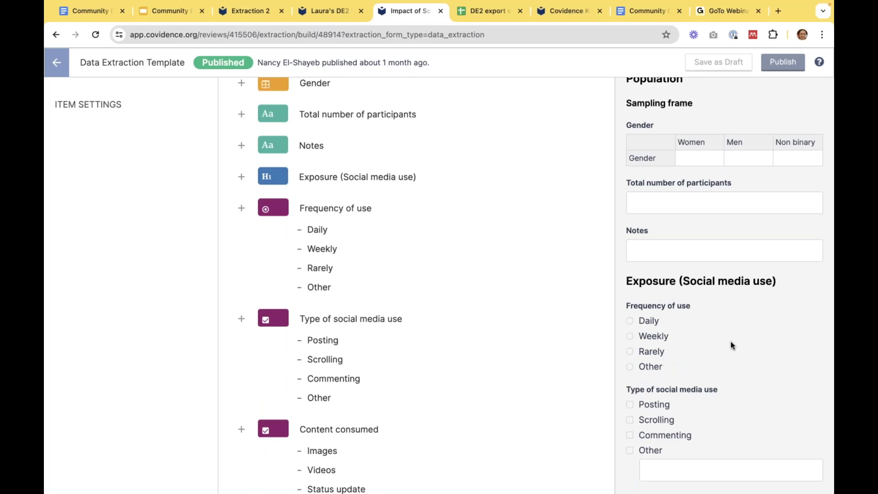
{"action": "scroll", "coordinate": [731, 345], "scroll_direction": "down", "scroll_amount": 1}
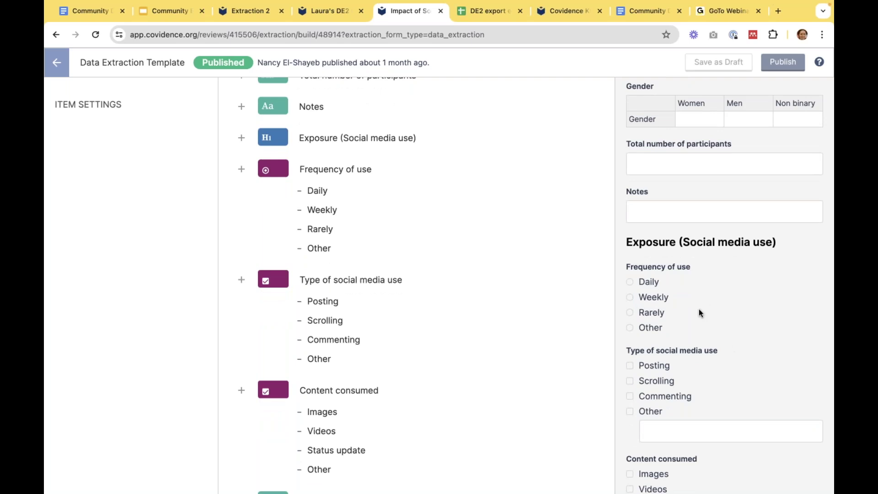
{"action": "scroll", "coordinate": [699, 311], "scroll_direction": "down", "scroll_amount": 1}
{"action": "scroll", "coordinate": [736, 337], "scroll_direction": "down", "scroll_amount": 1}
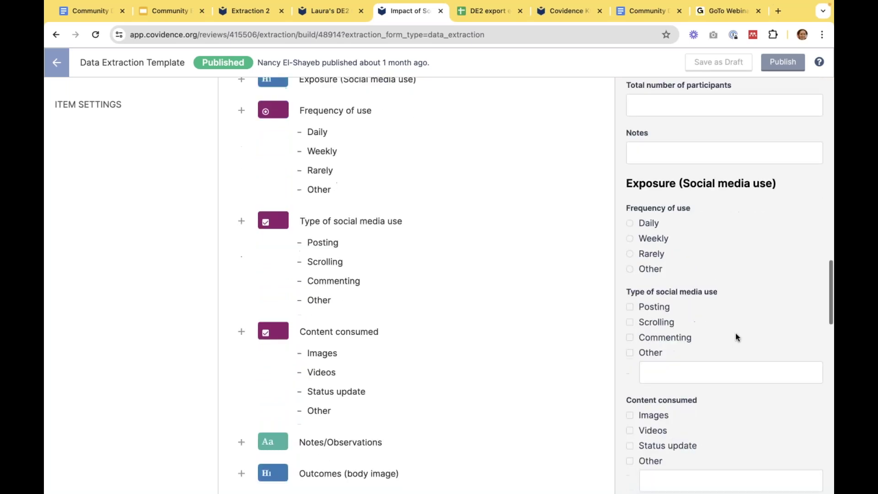
{"action": "scroll", "coordinate": [737, 337], "scroll_direction": "down", "scroll_amount": 7}
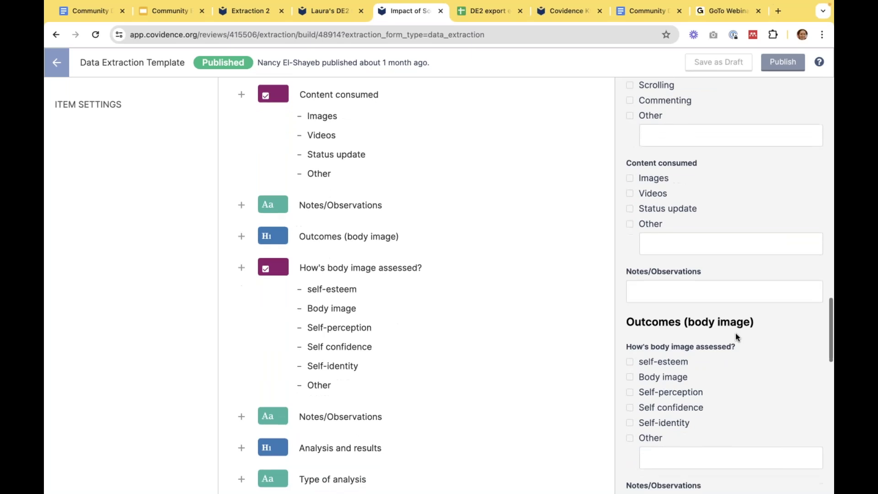
{"action": "scroll", "coordinate": [736, 337], "scroll_direction": "down", "scroll_amount": 1}
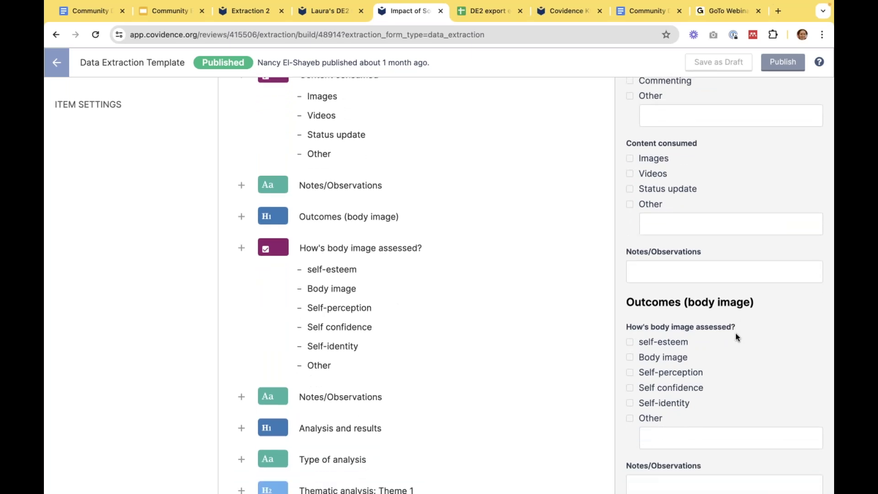
{"action": "scroll", "coordinate": [726, 352], "scroll_direction": "down", "scroll_amount": 2}
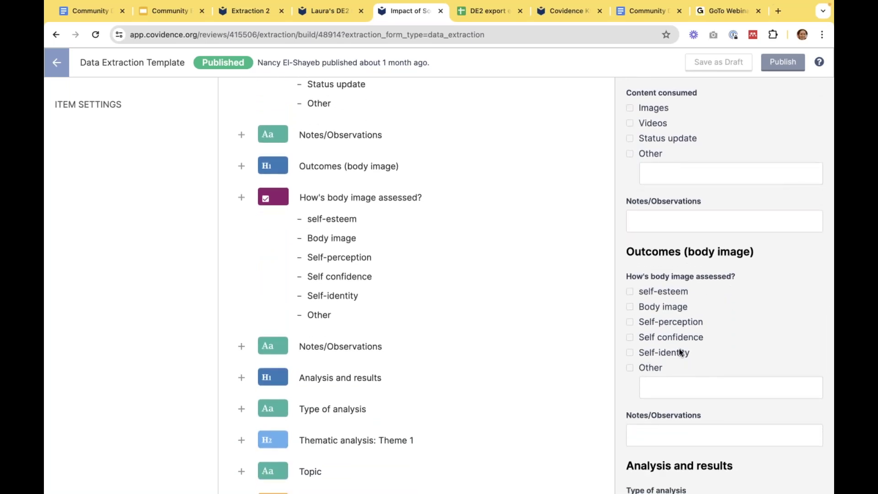
Step: Examine the template's Analysis and results section with its thematic analysis tables, followed by the Conclusions and Implications sections
{"action": "scroll", "coordinate": [716, 334], "scroll_direction": "down", "scroll_amount": 4}
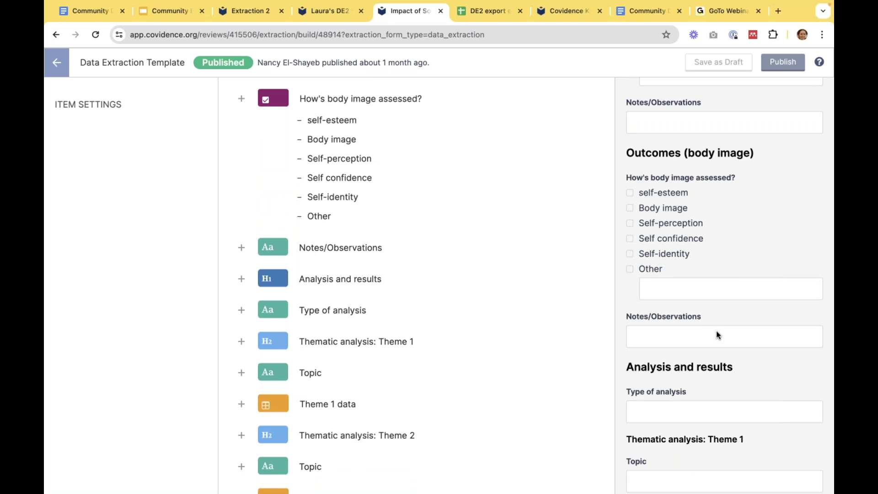
{"action": "scroll", "coordinate": [716, 331], "scroll_direction": "down", "scroll_amount": 3}
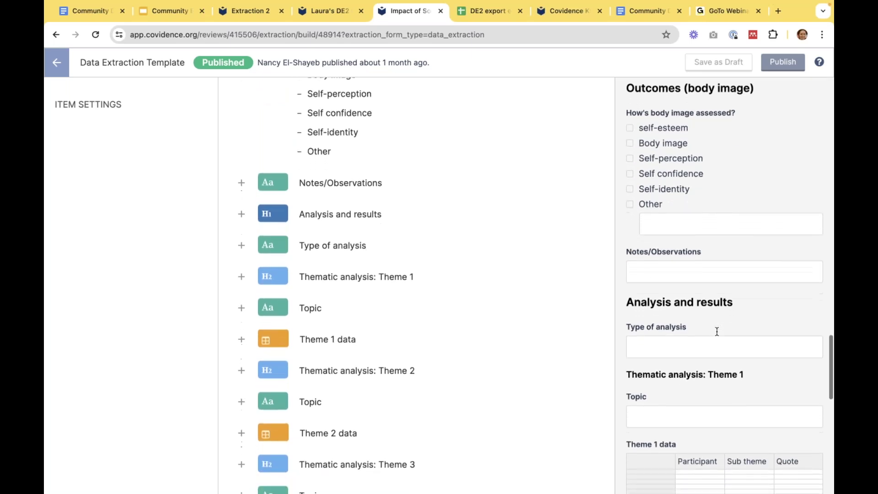
{"action": "scroll", "coordinate": [717, 331], "scroll_direction": "down", "scroll_amount": 3}
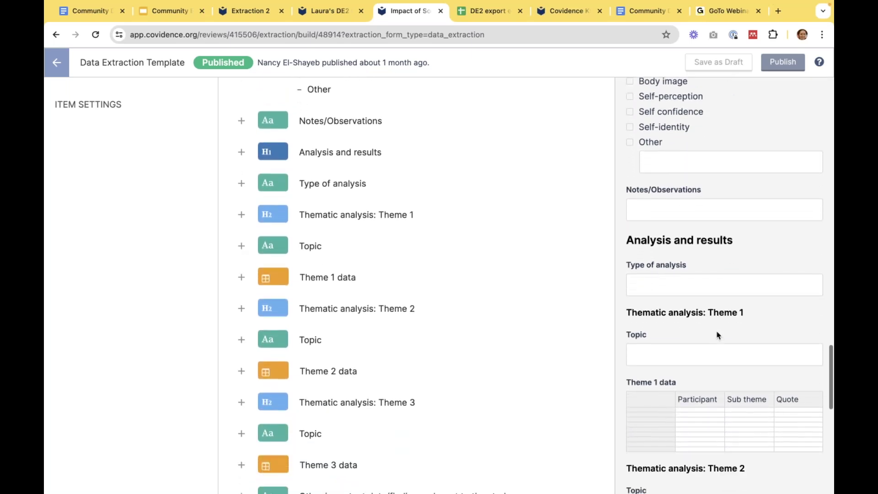
{"action": "scroll", "coordinate": [717, 335], "scroll_direction": "down", "scroll_amount": 3}
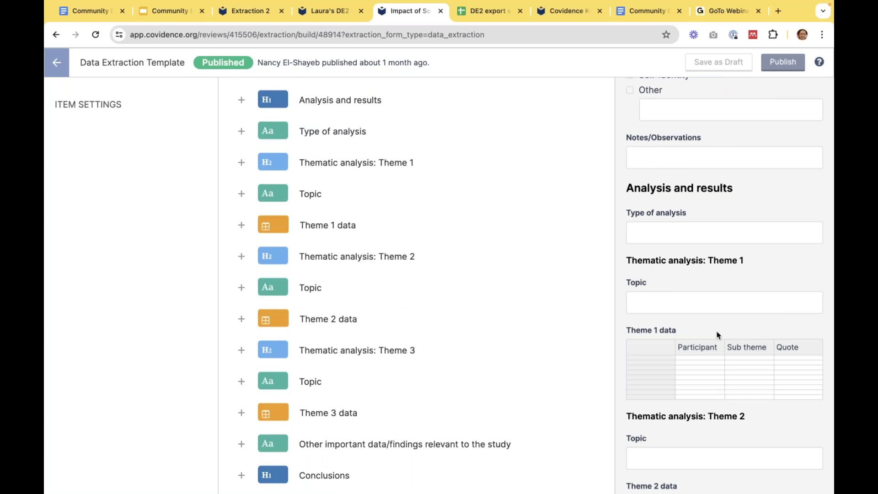
{"action": "scroll", "coordinate": [717, 335], "scroll_direction": "down", "scroll_amount": 2}
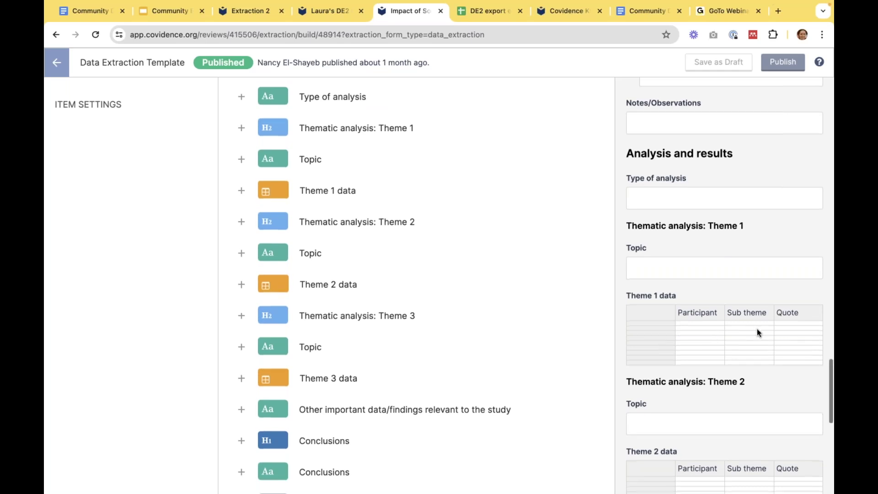
{"action": "scroll", "coordinate": [756, 329], "scroll_direction": "down", "scroll_amount": 2}
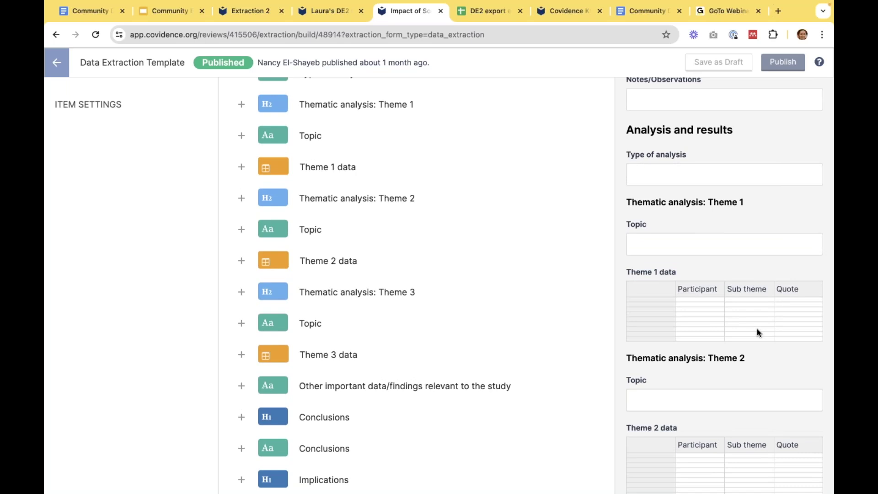
{"action": "scroll", "coordinate": [757, 332], "scroll_direction": "down", "scroll_amount": 1}
{"action": "scroll", "coordinate": [757, 332], "scroll_direction": "down", "scroll_amount": 4}
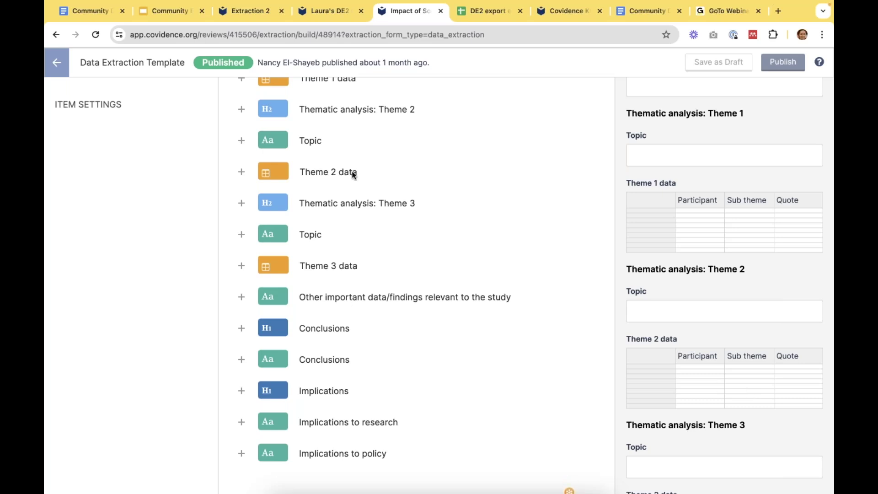
Step: Leave the template and continue extraction for the study "Social Media and Body Image Concerns: Current Research and Future Directions"
{"action": "left_click", "coordinate": [57, 64]}
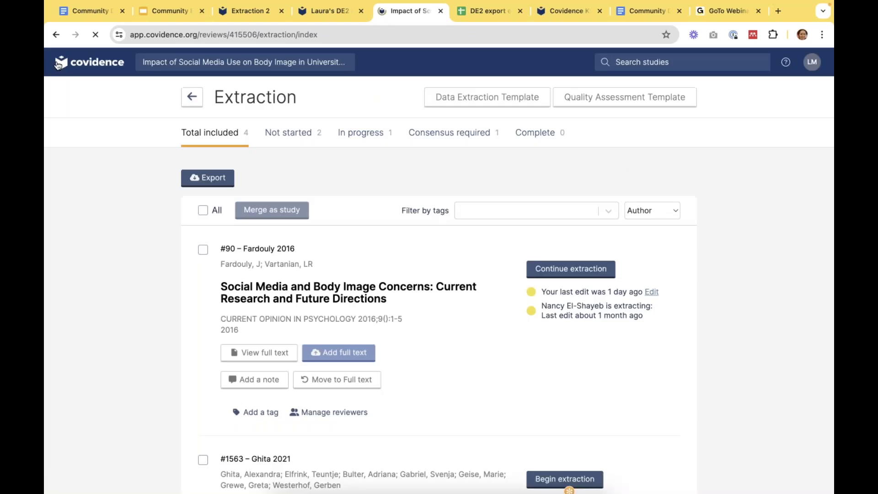
{"action": "scroll", "coordinate": [436, 268], "scroll_direction": "down", "scroll_amount": 2}
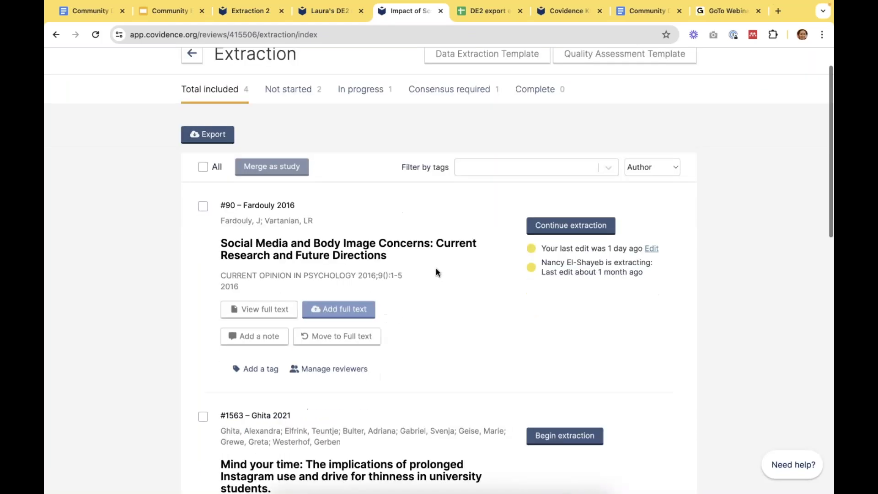
{"action": "scroll", "coordinate": [435, 268], "scroll_direction": "down", "scroll_amount": 1}
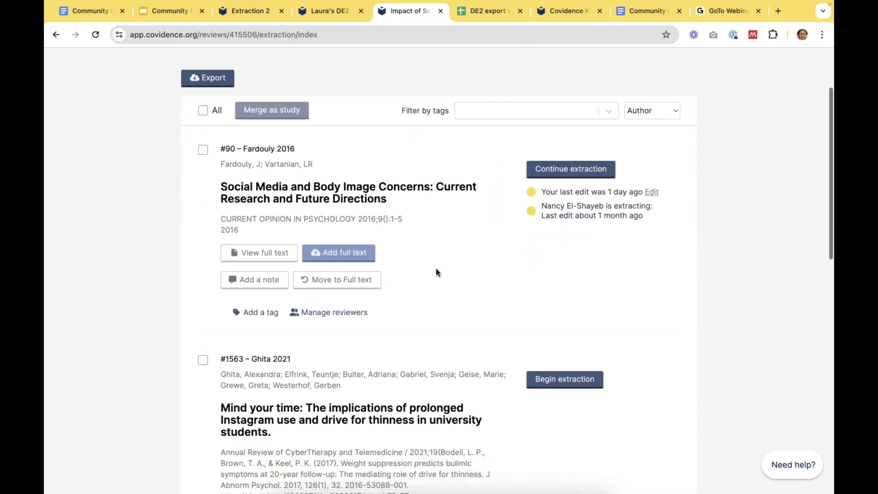
{"action": "scroll", "coordinate": [436, 273], "scroll_direction": "down", "scroll_amount": 1}
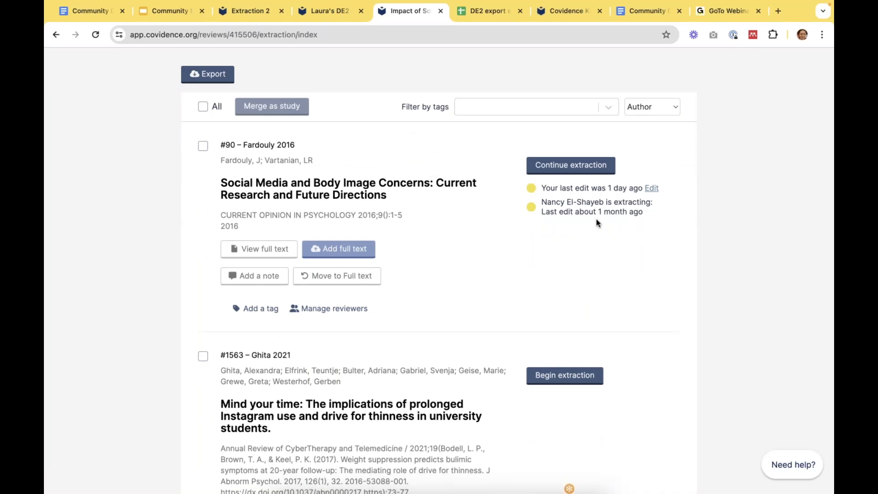
{"action": "left_click", "coordinate": [576, 167]}
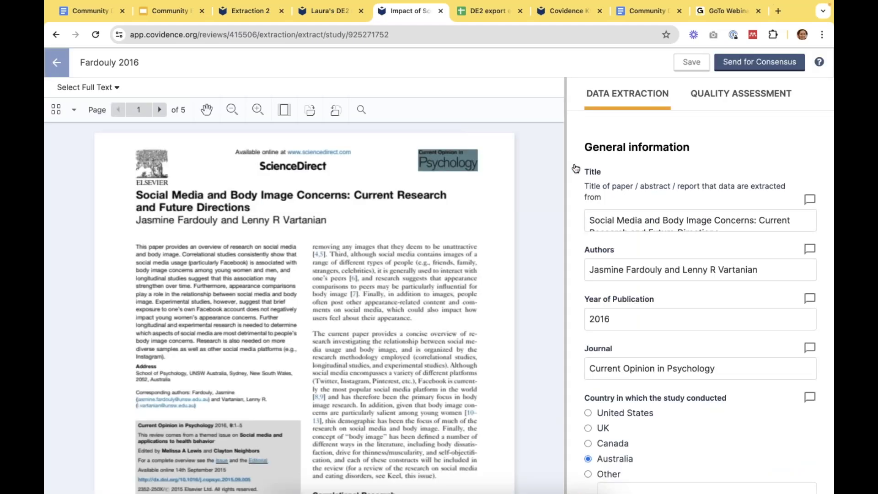
Step: Examine the study's extraction form from General information through Methods, Population, Exposure (Social media use) and Outcomes (body image)
{"action": "scroll", "coordinate": [694, 237], "scroll_direction": "down", "scroll_amount": 1}
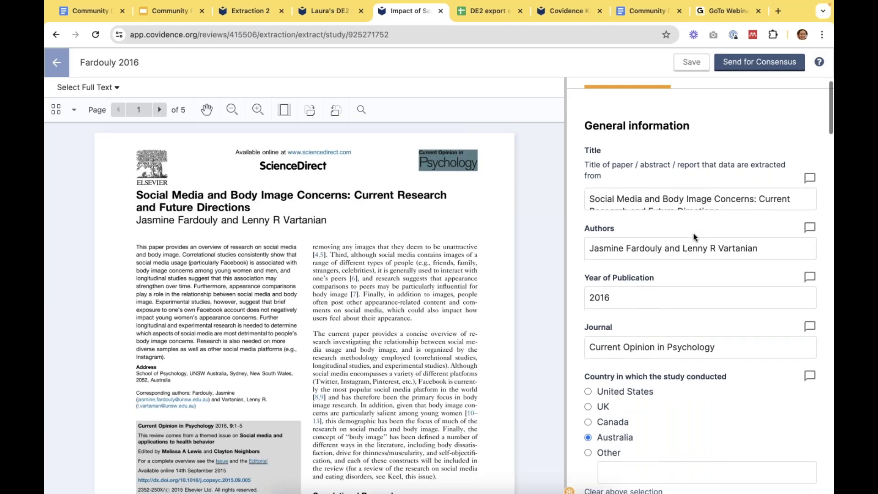
{"action": "left_click", "coordinate": [711, 198]}
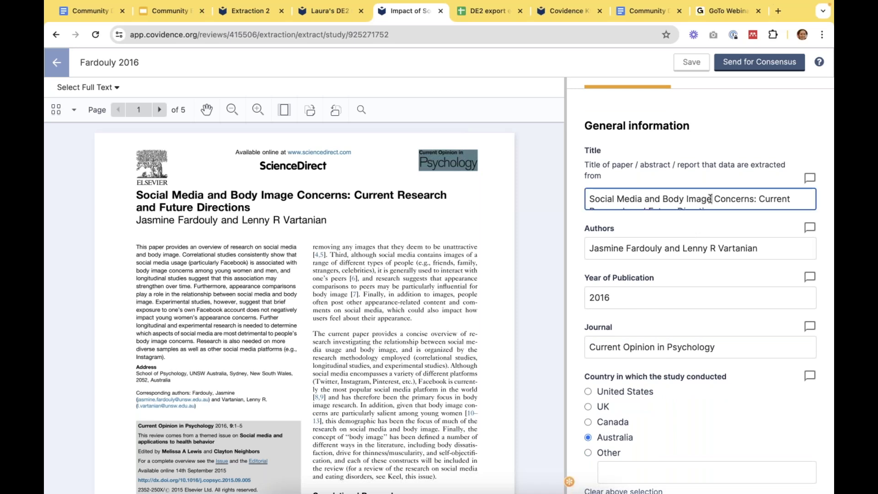
{"action": "scroll", "coordinate": [695, 228], "scroll_direction": "down", "scroll_amount": 5}
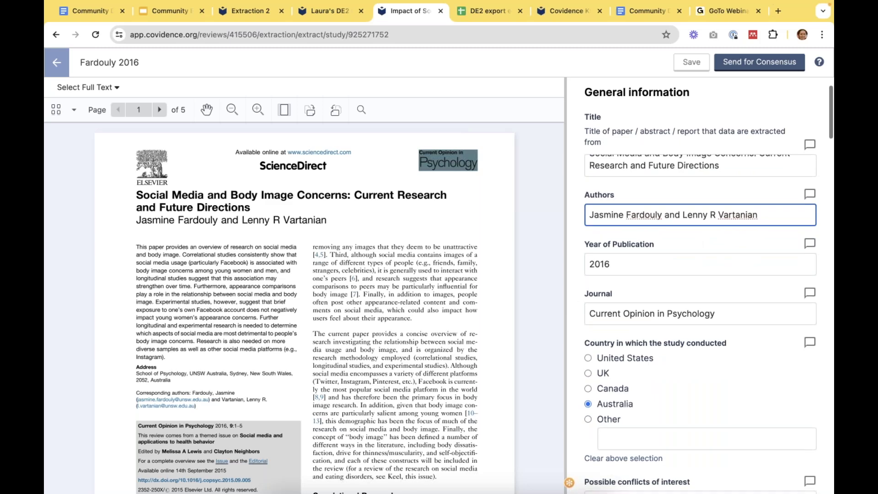
{"action": "scroll", "coordinate": [700, 284], "scroll_direction": "down", "scroll_amount": 15}
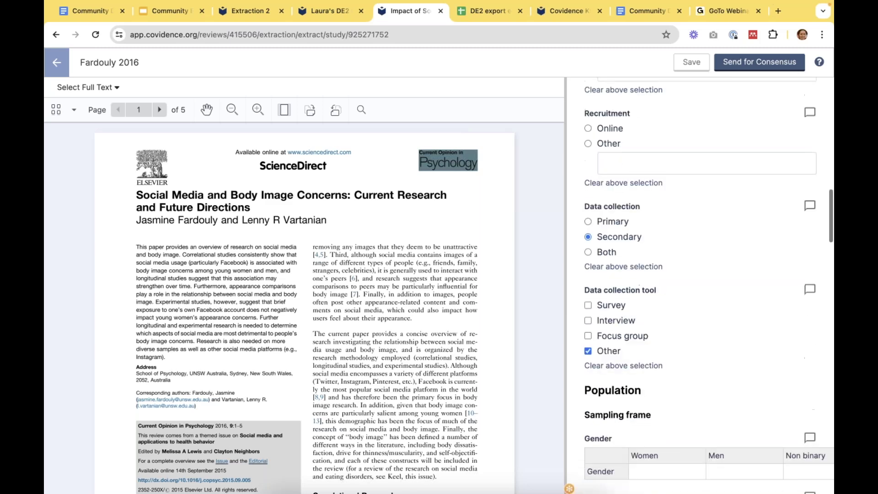
{"action": "scroll", "coordinate": [709, 284], "scroll_direction": "down", "scroll_amount": 6}
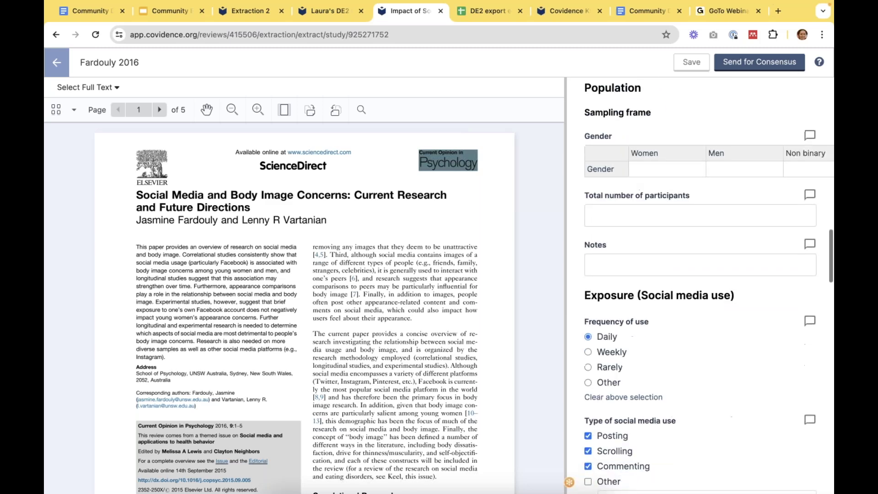
{"action": "scroll", "coordinate": [710, 283], "scroll_direction": "down", "scroll_amount": 6}
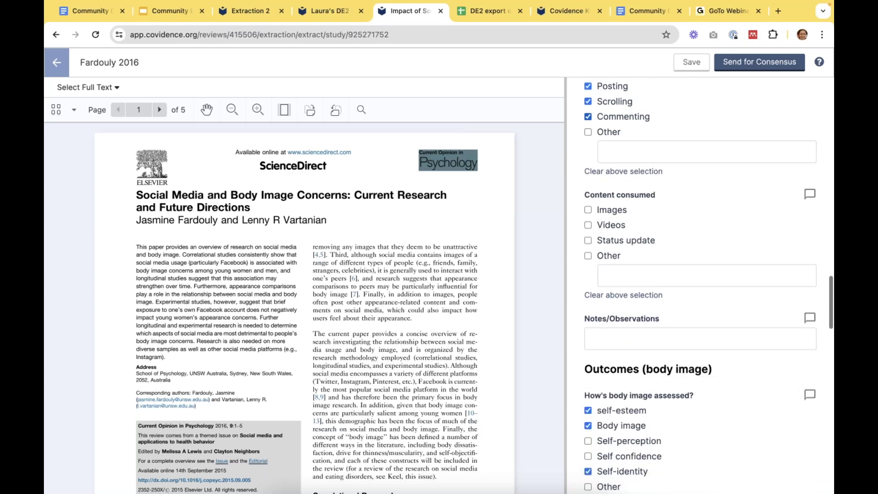
{"action": "scroll", "coordinate": [700, 283], "scroll_direction": "down", "scroll_amount": 7}
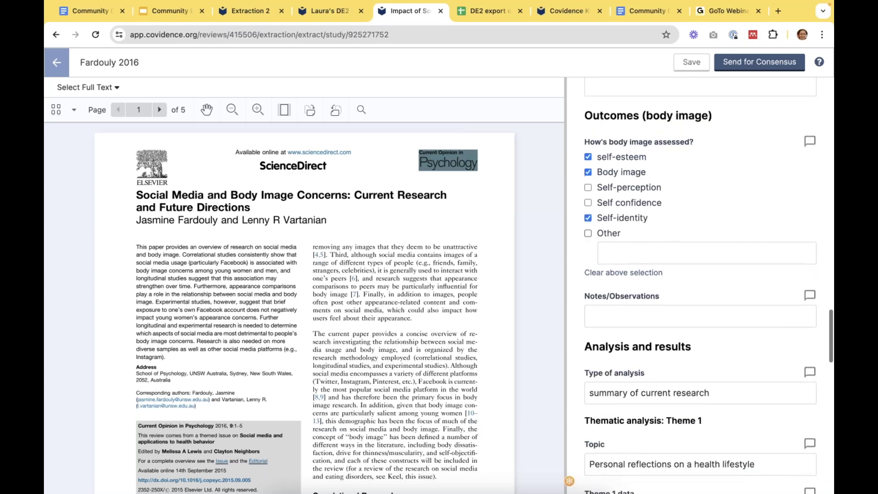
Step: Examine the Analysis and results section with its Theme 1 data table, and go back up to the Methods fields
{"action": "scroll", "coordinate": [709, 284], "scroll_direction": "down", "scroll_amount": 2}
{"action": "scroll", "coordinate": [721, 260], "scroll_direction": "down", "scroll_amount": 1}
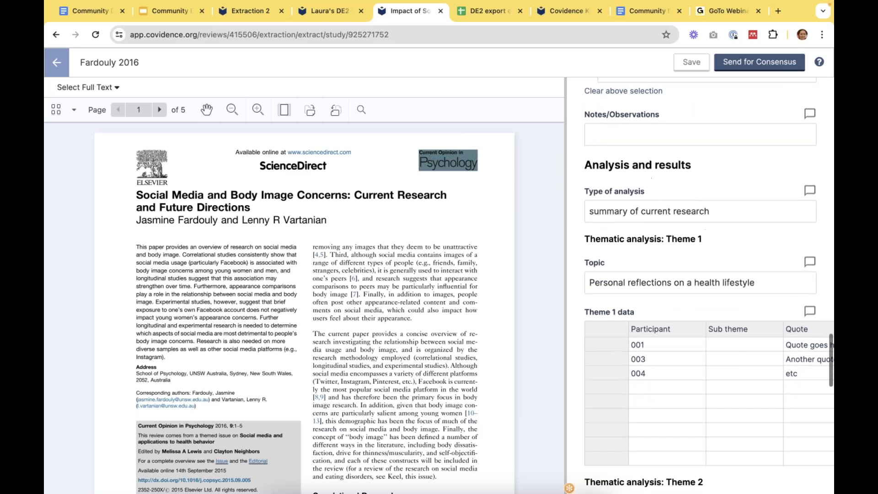
{"action": "scroll", "coordinate": [721, 259], "scroll_direction": "right", "scroll_amount": 2}
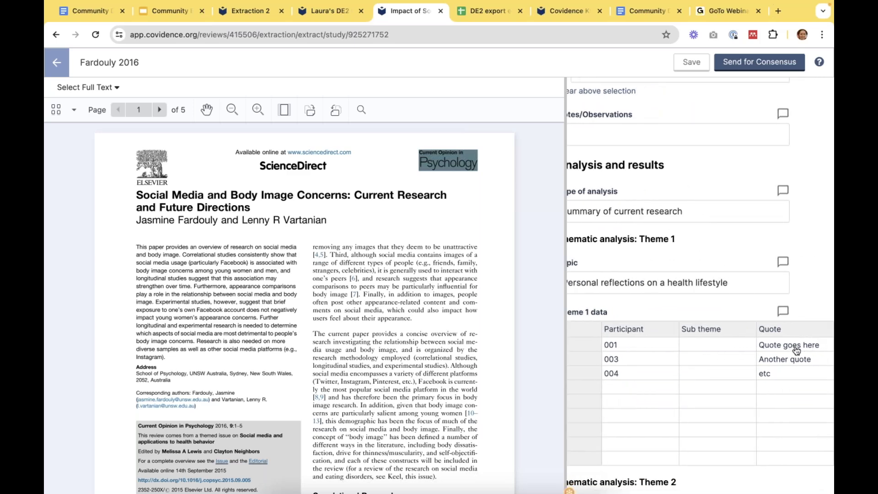
{"action": "scroll", "coordinate": [711, 381], "scroll_direction": "up", "scroll_amount": 3}
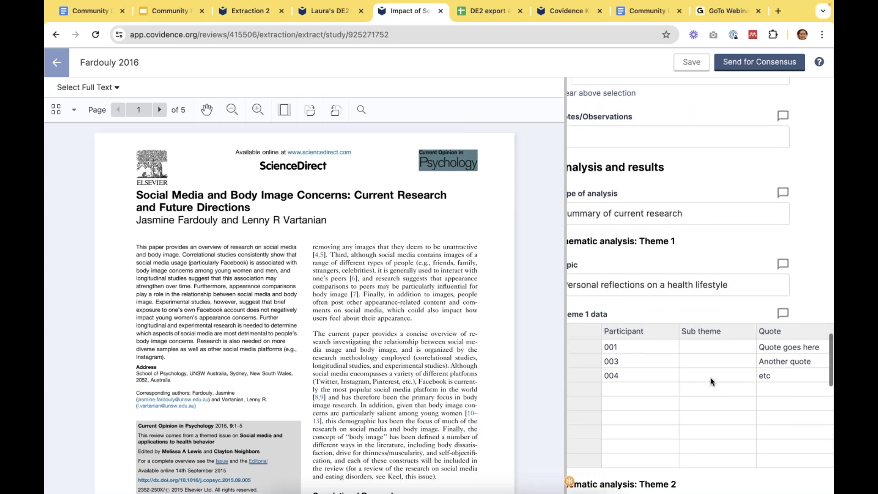
{"action": "scroll", "coordinate": [712, 381], "scroll_direction": "left", "scroll_amount": 2}
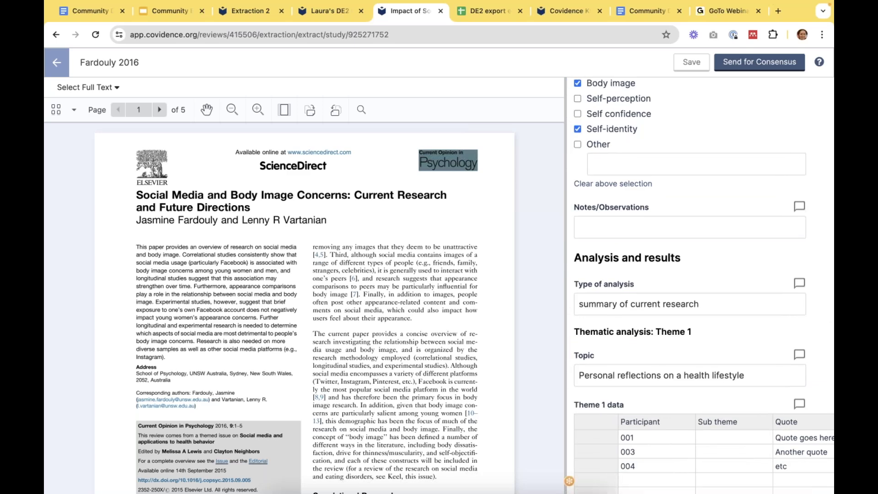
{"action": "scroll", "coordinate": [712, 381], "scroll_direction": "up", "scroll_amount": 12}
{"action": "scroll", "coordinate": [712, 381], "scroll_direction": "up", "scroll_amount": 10}
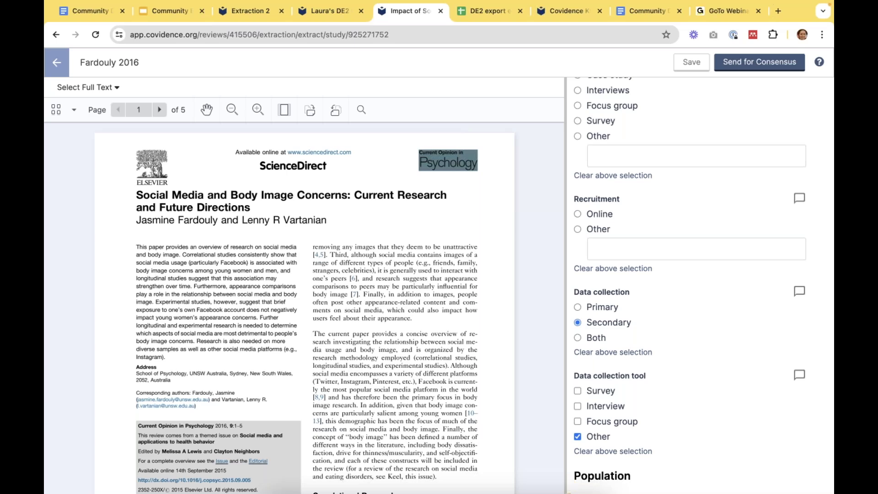
{"action": "scroll", "coordinate": [712, 381], "scroll_direction": "up", "scroll_amount": 8}
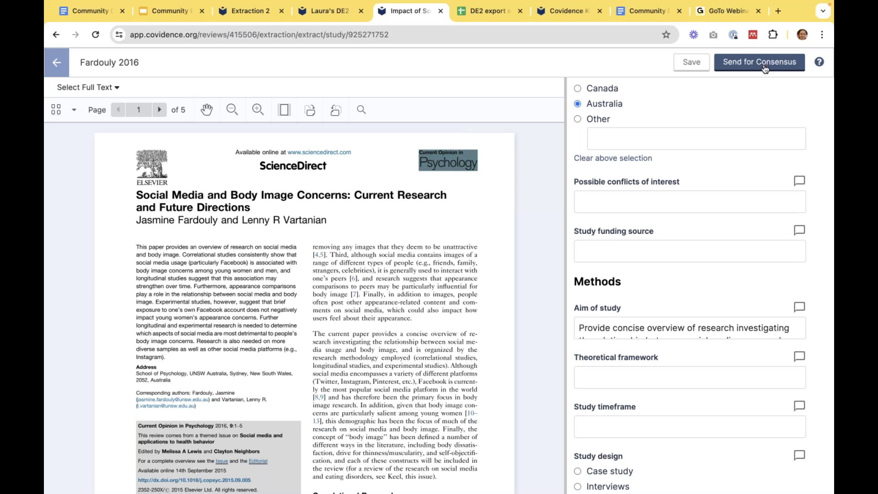
{"action": "scroll", "coordinate": [759, 100], "scroll_direction": "up", "scroll_amount": 1}
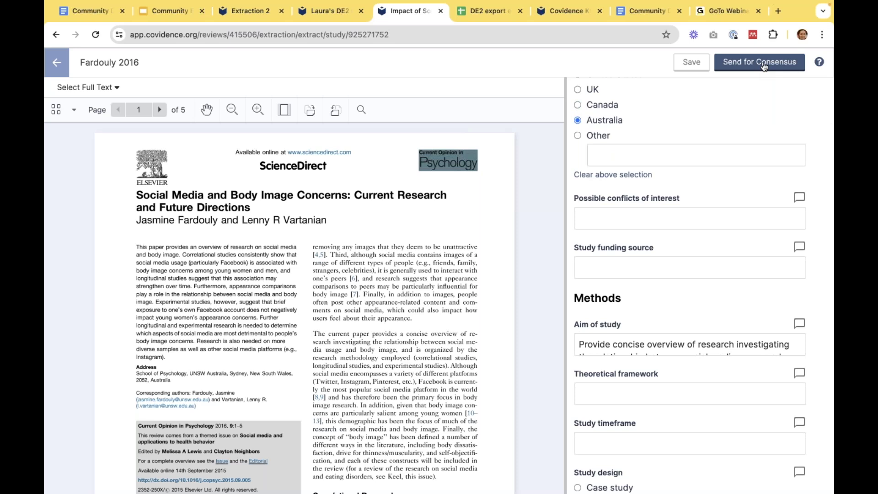
Step: Return to the review's Extraction list and show only the studies that require consensus
{"action": "left_click", "coordinate": [58, 65]}
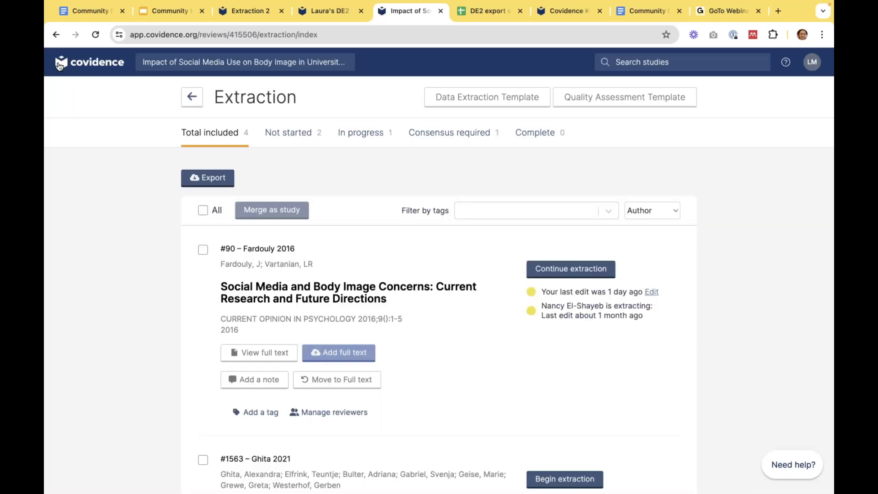
{"action": "scroll", "coordinate": [102, 219], "scroll_direction": "down", "scroll_amount": 1}
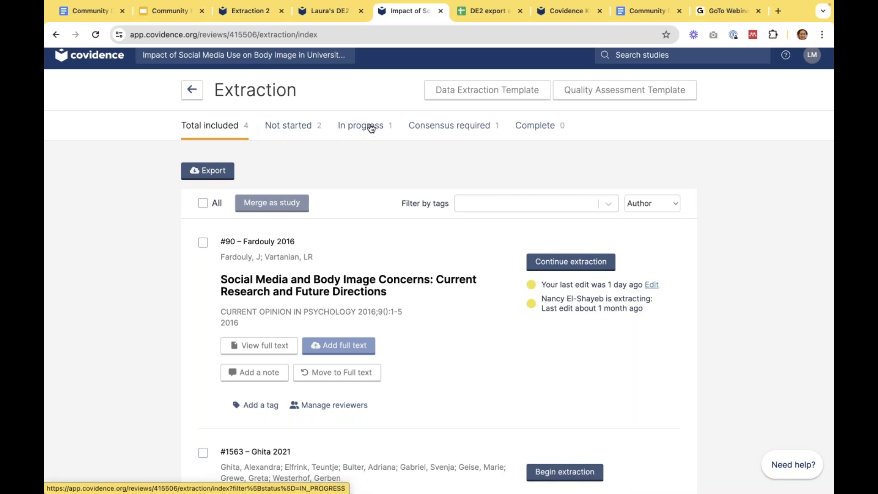
{"action": "left_click", "coordinate": [473, 128]}
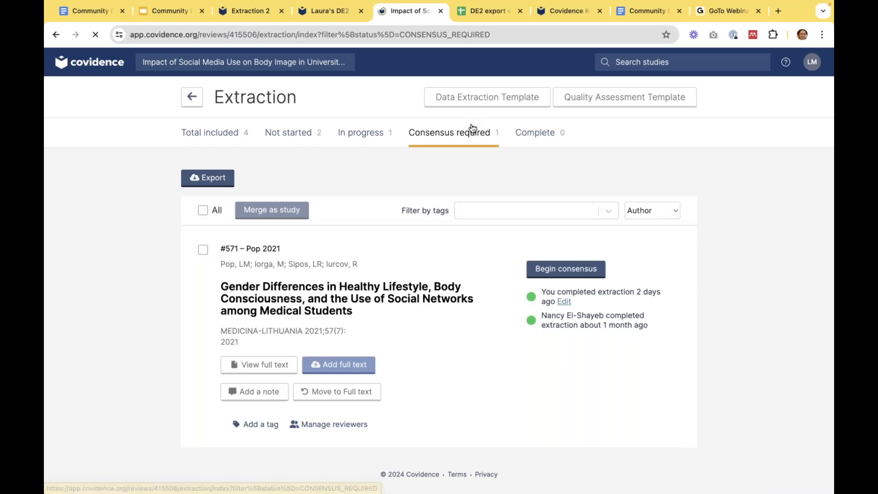
{"action": "scroll", "coordinate": [452, 185], "scroll_direction": "down", "scroll_amount": 1}
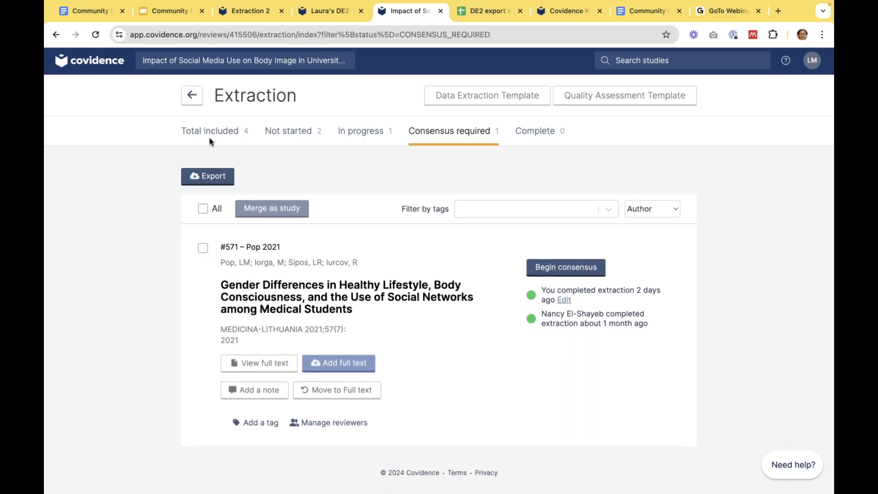
Step: Begin consensus for the "Gender Differences in Healthy Lifestyle" study, widen the full text pane and compare both reviewers' General information answers
{"action": "left_click", "coordinate": [566, 271]}
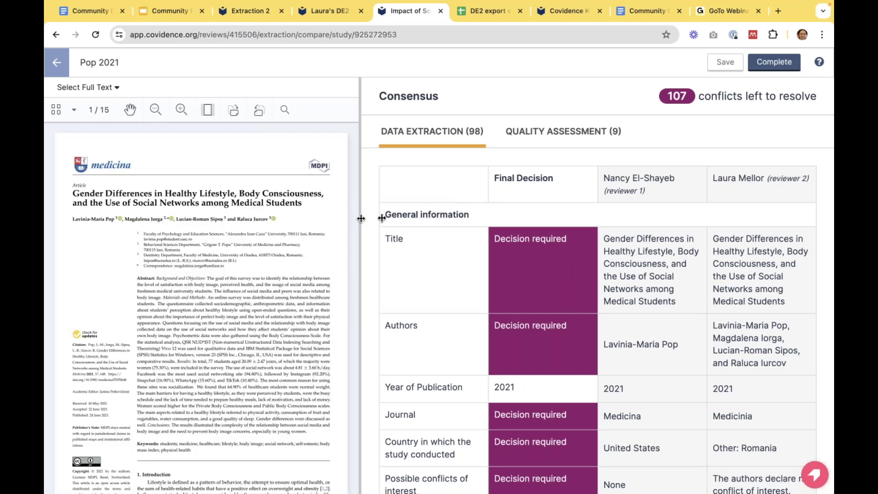
{"action": "left_click_drag", "start_coordinate": [397, 216], "coordinate": [496, 205]}
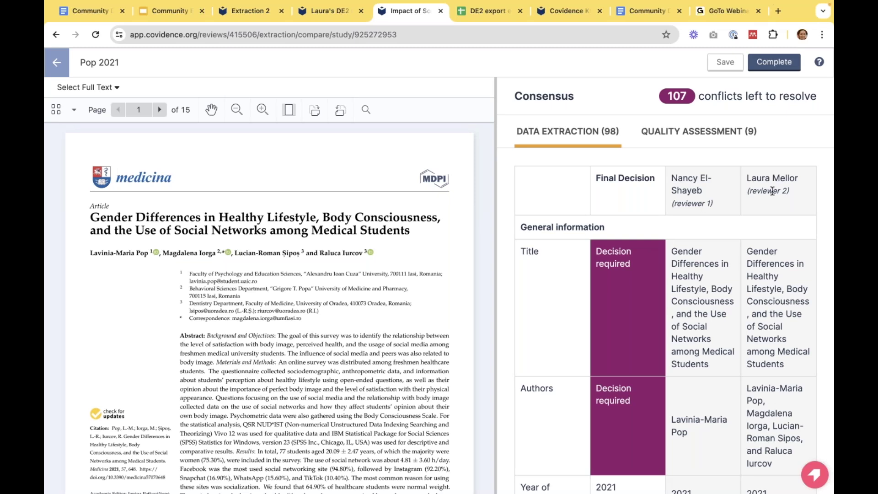
{"action": "scroll", "coordinate": [772, 191], "scroll_direction": "down", "scroll_amount": 2}
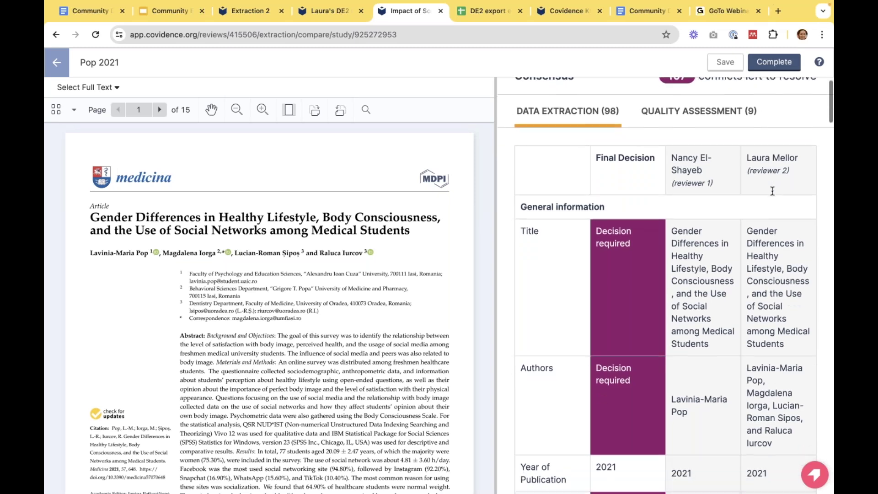
{"action": "scroll", "coordinate": [772, 191], "scroll_direction": "up", "scroll_amount": 2}
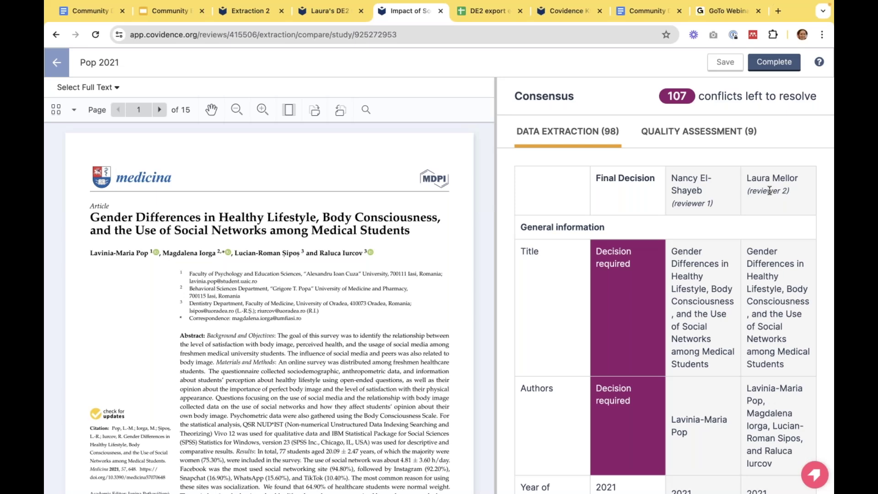
{"action": "scroll", "coordinate": [772, 191], "scroll_direction": "down", "scroll_amount": 1}
{"action": "scroll", "coordinate": [684, 198], "scroll_direction": "down", "scroll_amount": 3}
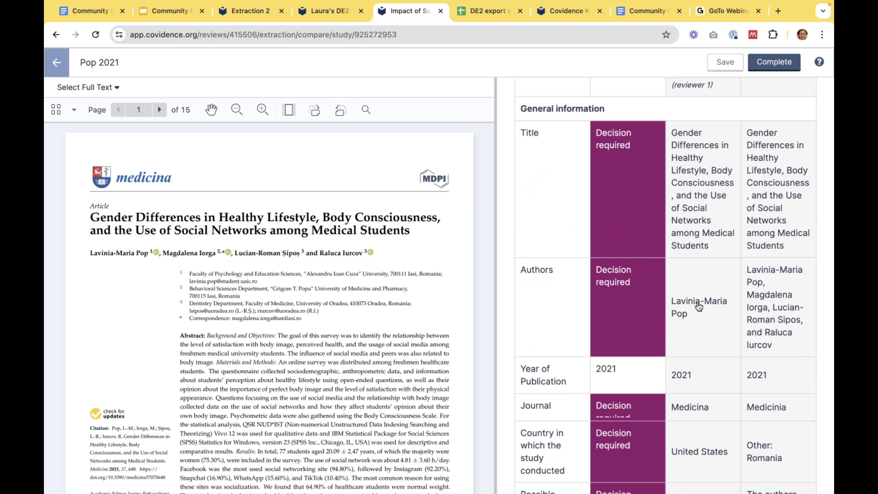
Step: Accept reviewer 2's full author list as the final decision for Authors
{"action": "left_click", "coordinate": [769, 301]}
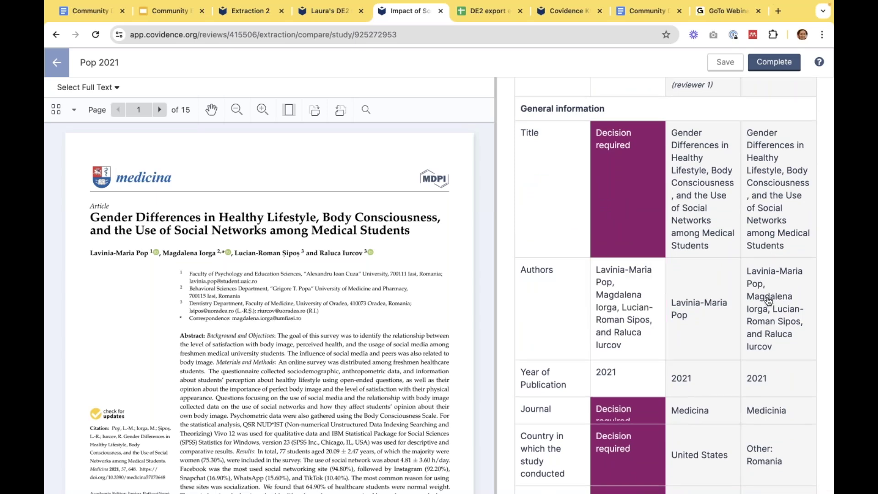
{"action": "scroll", "coordinate": [612, 285], "scroll_direction": "up", "scroll_amount": 3}
{"action": "scroll", "coordinate": [664, 285], "scroll_direction": "down", "scroll_amount": 3}
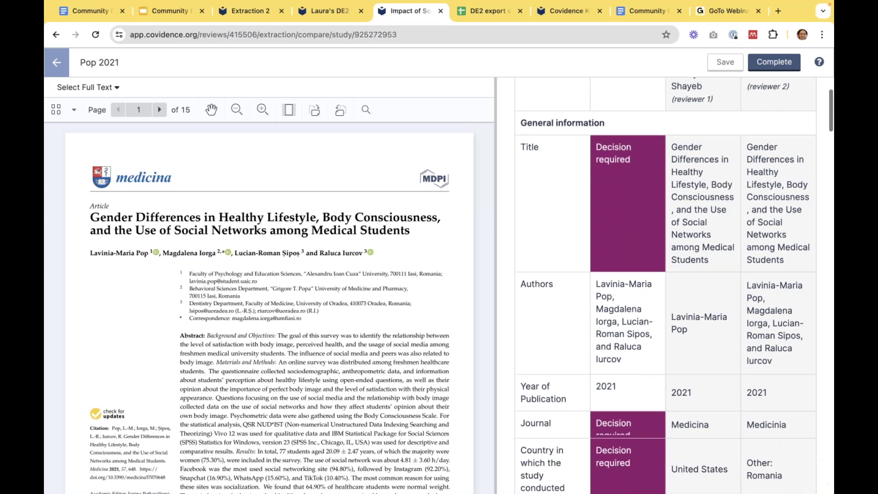
Step: Try France as a custom country in which the study was conducted, and replace it with reviewer 1's answer, United States
{"action": "scroll", "coordinate": [702, 293], "scroll_direction": "down", "scroll_amount": 2}
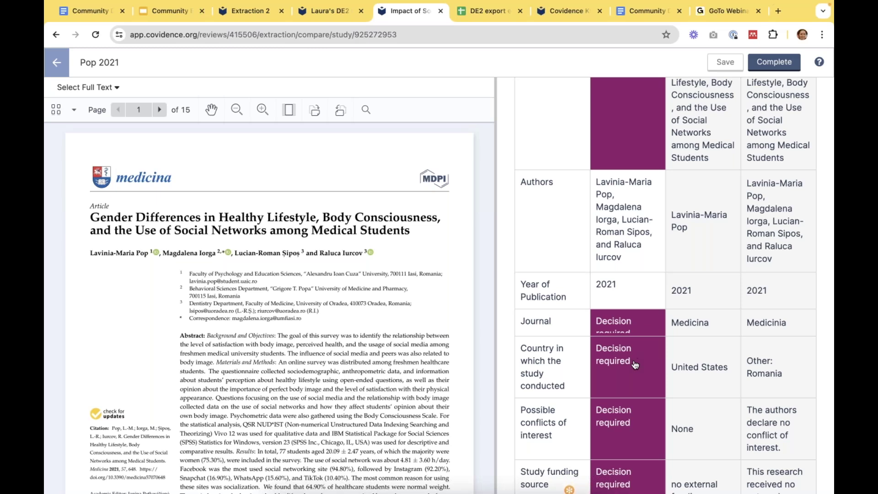
{"action": "left_click", "coordinate": [620, 363]}
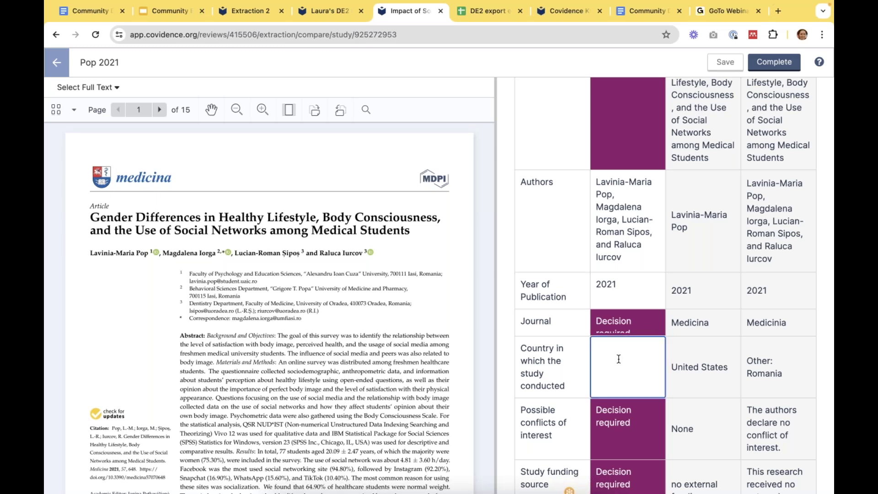
{"action": "type", "text": "France"}
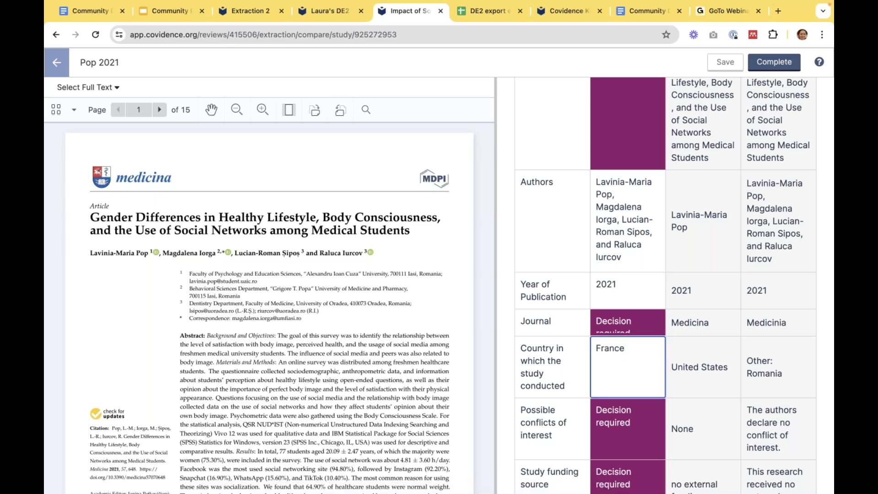
{"action": "left_click", "coordinate": [712, 385]}
{"action": "scroll", "coordinate": [712, 384], "scroll_direction": "down", "scroll_amount": 1}
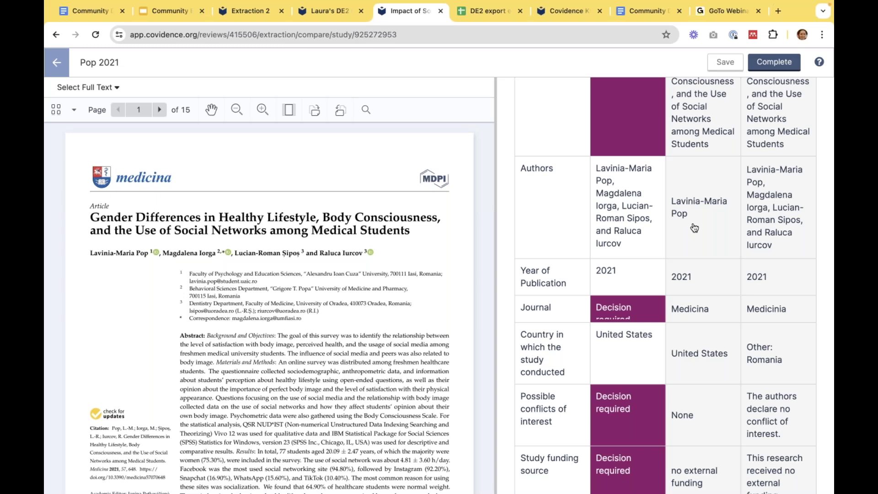
Step: Leave the consensus page and return to the review's Extraction list
{"action": "left_click", "coordinate": [57, 65]}
{"action": "left_click", "coordinate": [472, 204]}
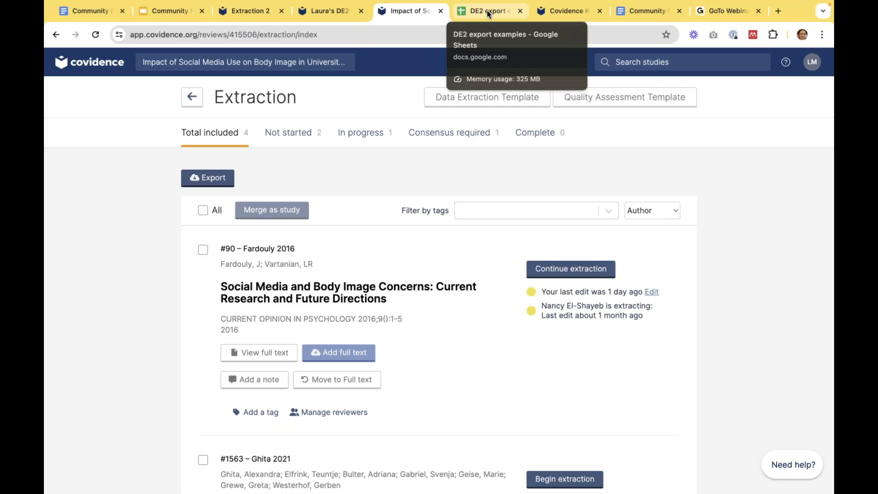
Step: Switch to the DE2 export examples spreadsheet in Google Sheets and examine the first study rows and the Reviewer Name column of the consensus data example
{"action": "left_click", "coordinate": [489, 14]}
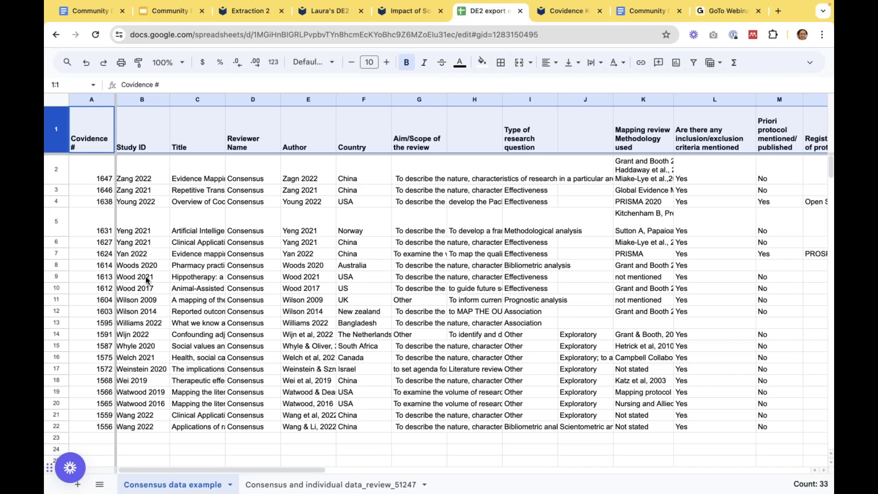
{"action": "scroll", "coordinate": [47, 210], "scroll_direction": "down", "scroll_amount": 1}
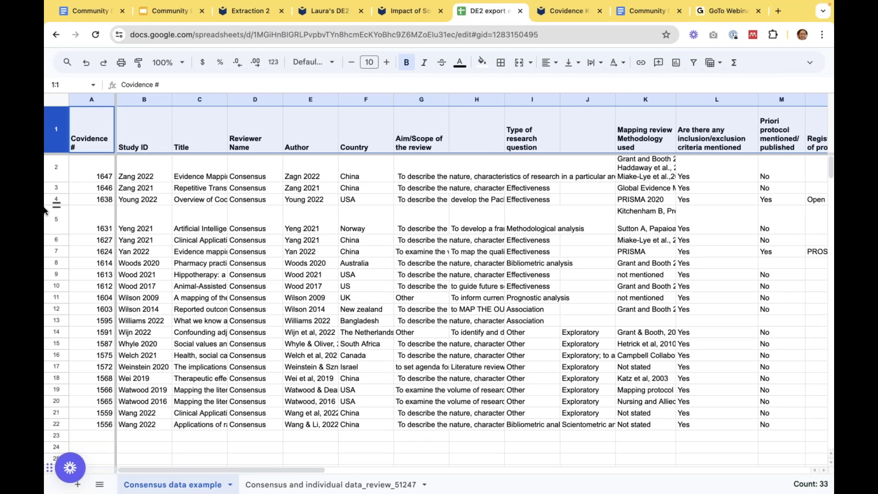
{"action": "left_click", "coordinate": [57, 170]}
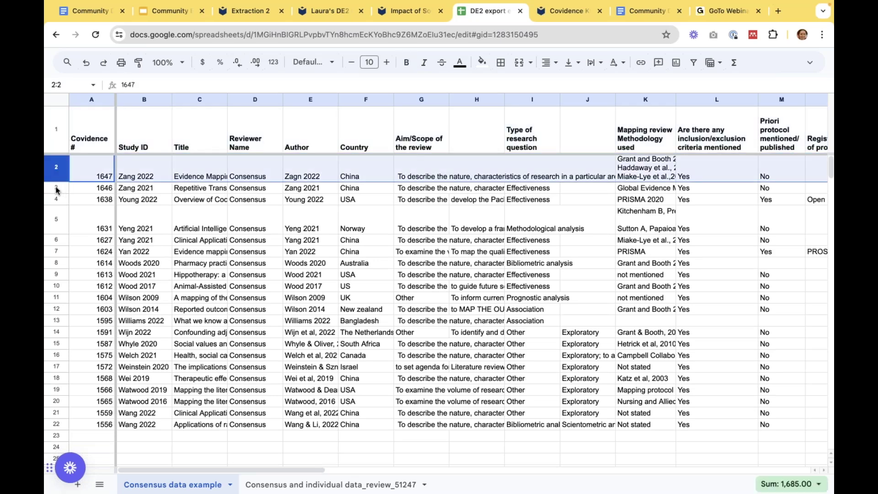
{"action": "left_click", "coordinate": [55, 188]}
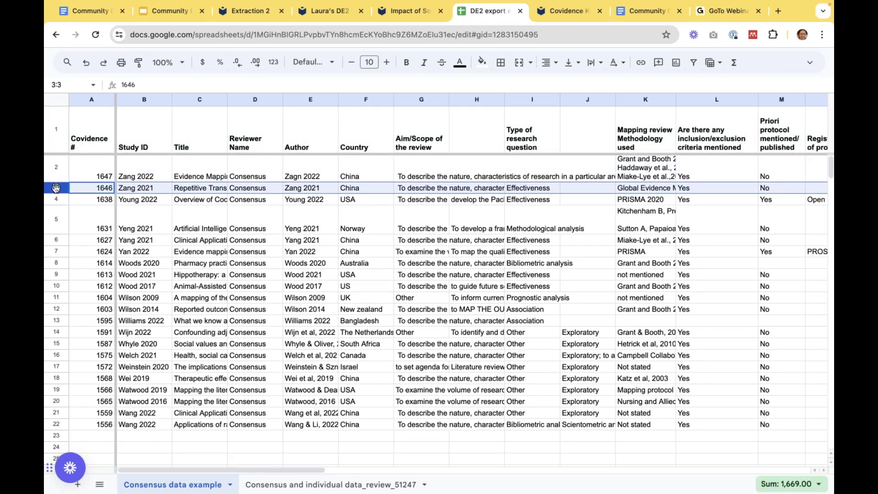
{"action": "left_click", "coordinate": [56, 199]}
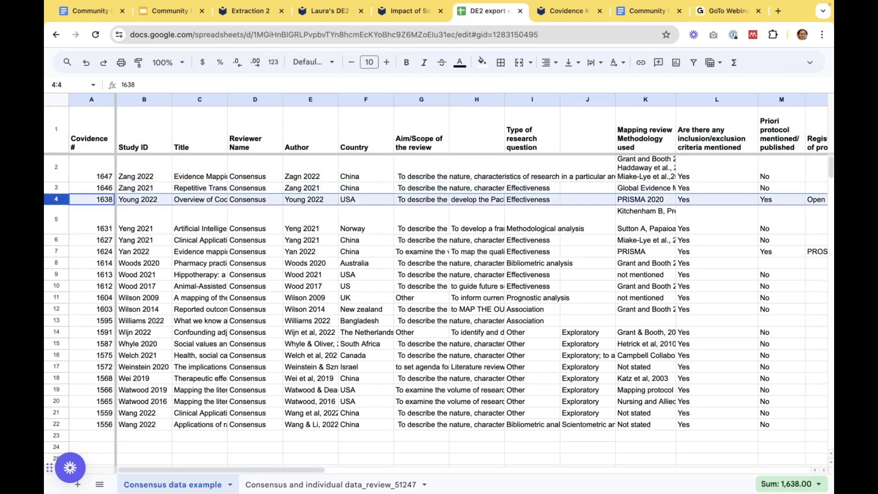
{"action": "left_click", "coordinate": [255, 101]}
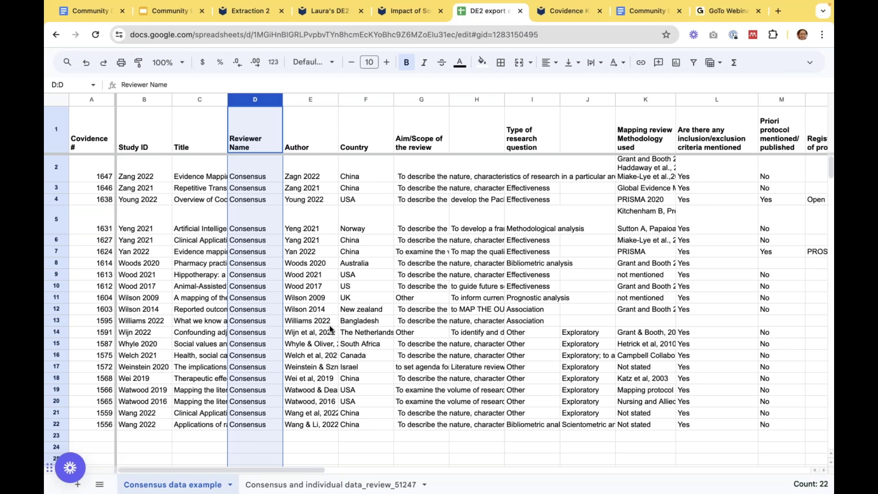
Step: Examine the header row and the exported answers across the remaining columns of the consensus data, and return to the first columns
{"action": "scroll", "coordinate": [329, 325], "scroll_direction": "right", "scroll_amount": 1}
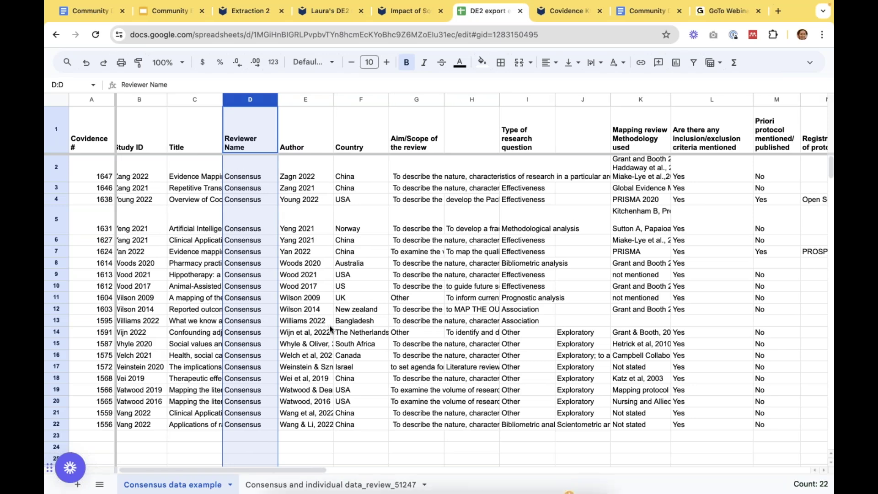
{"action": "scroll", "coordinate": [329, 325], "scroll_direction": "right", "scroll_amount": 3}
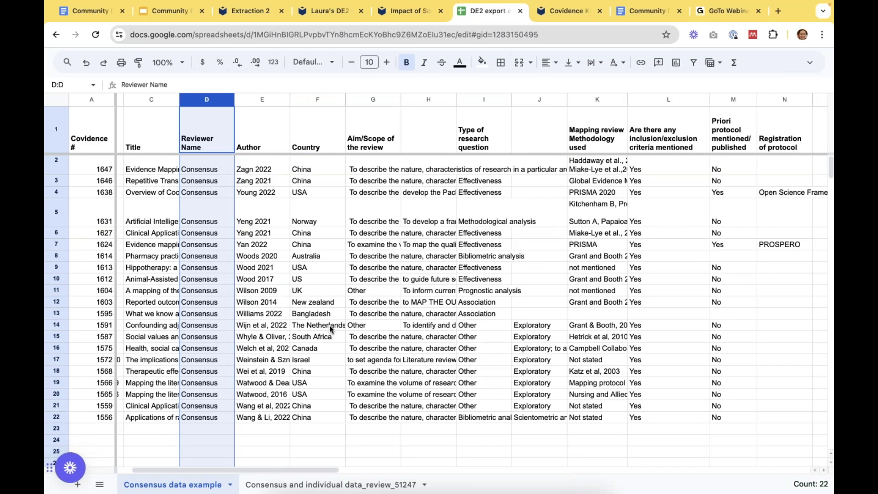
{"action": "scroll", "coordinate": [330, 326], "scroll_direction": "right", "scroll_amount": 10}
{"action": "scroll", "coordinate": [330, 325], "scroll_direction": "right", "scroll_amount": 5}
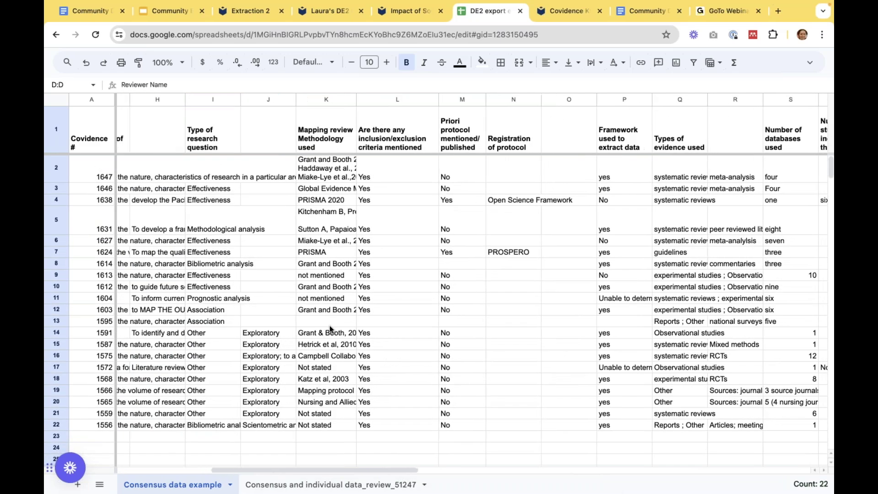
{"action": "scroll", "coordinate": [329, 325], "scroll_direction": "right", "scroll_amount": 2}
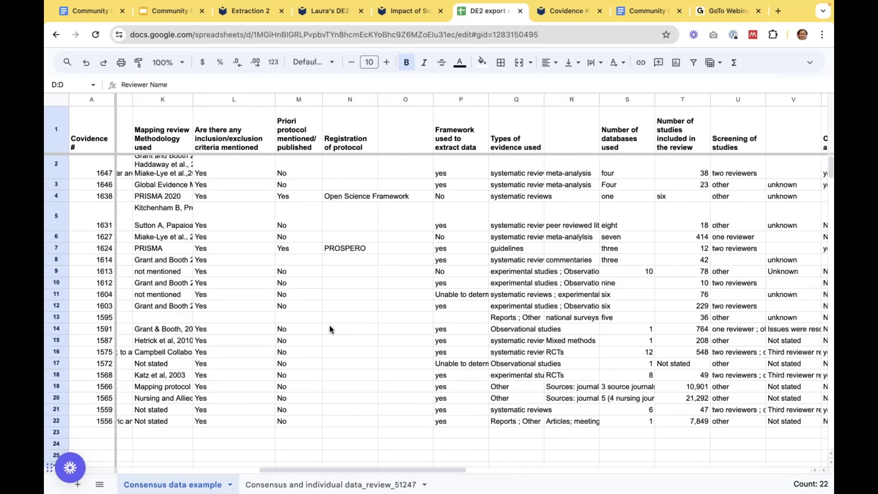
{"action": "left_click", "coordinate": [56, 132]}
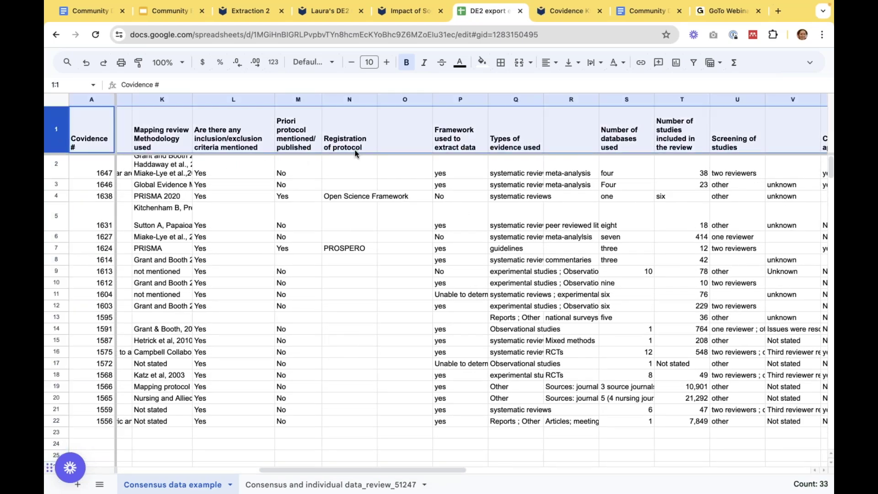
{"action": "scroll", "coordinate": [334, 138], "scroll_direction": "right", "scroll_amount": 6}
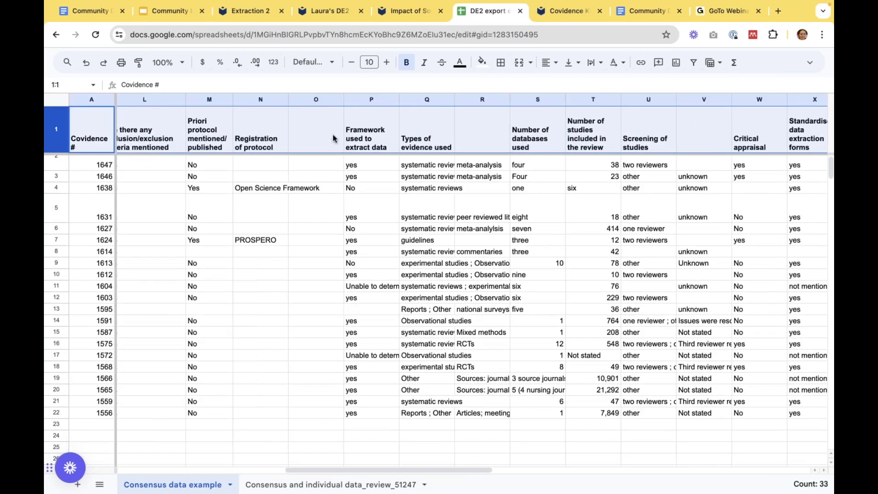
{"action": "scroll", "coordinate": [333, 138], "scroll_direction": "right", "scroll_amount": 6}
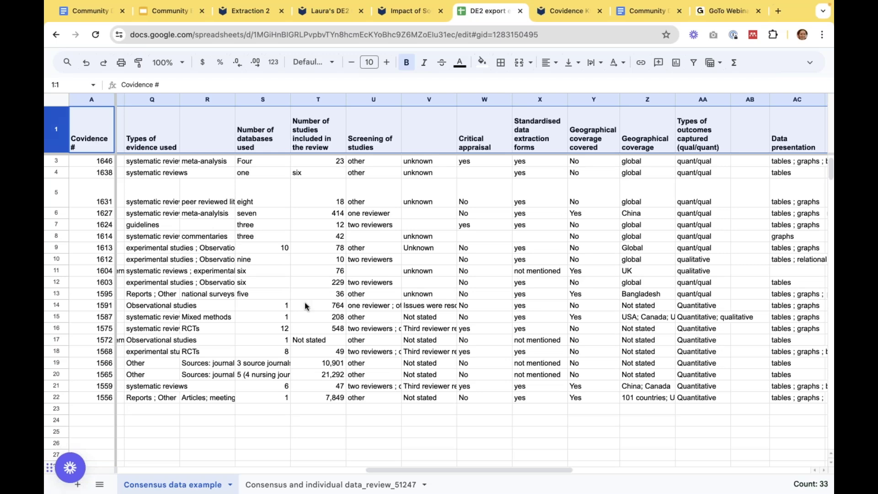
{"action": "scroll", "coordinate": [305, 306], "scroll_direction": "left", "scroll_amount": 1}
{"action": "scroll", "coordinate": [305, 306], "scroll_direction": "left", "scroll_amount": 6}
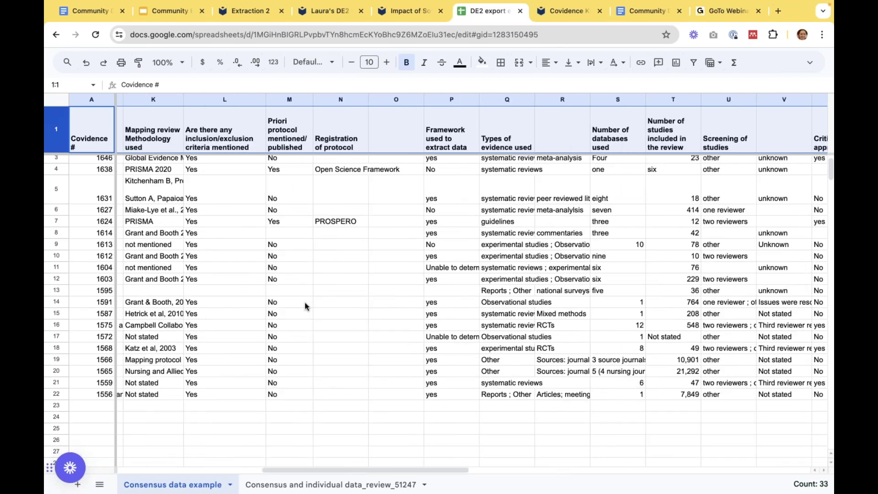
{"action": "scroll", "coordinate": [304, 303], "scroll_direction": "left", "scroll_amount": 10}
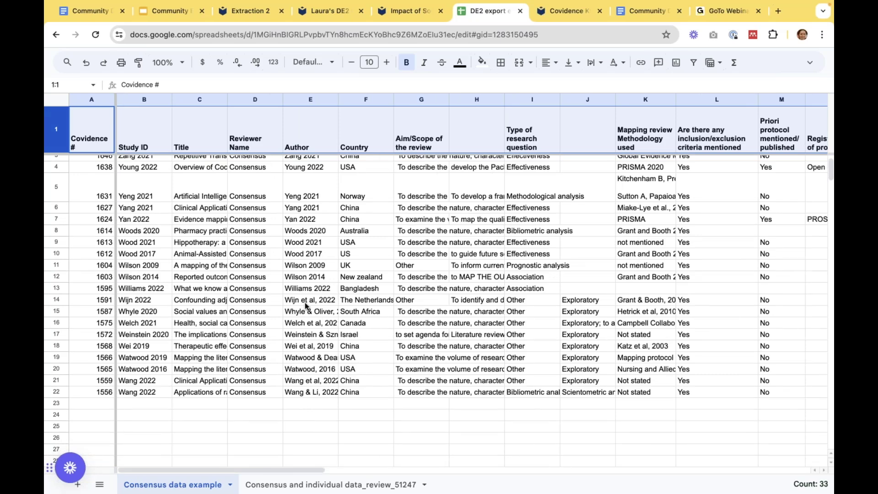
Step: Switch to the Google Slides presentation and present slide 22, "Want to learn more about Extraction 2?", as a slideshow
{"action": "left_click", "coordinate": [169, 11]}
{"action": "scroll", "coordinate": [128, 382], "scroll_direction": "down", "scroll_amount": 5}
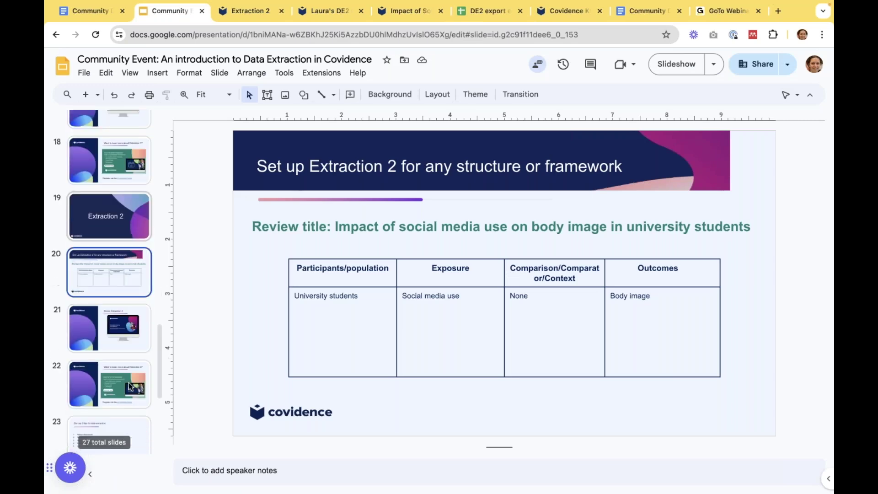
{"action": "left_click", "coordinate": [118, 348]}
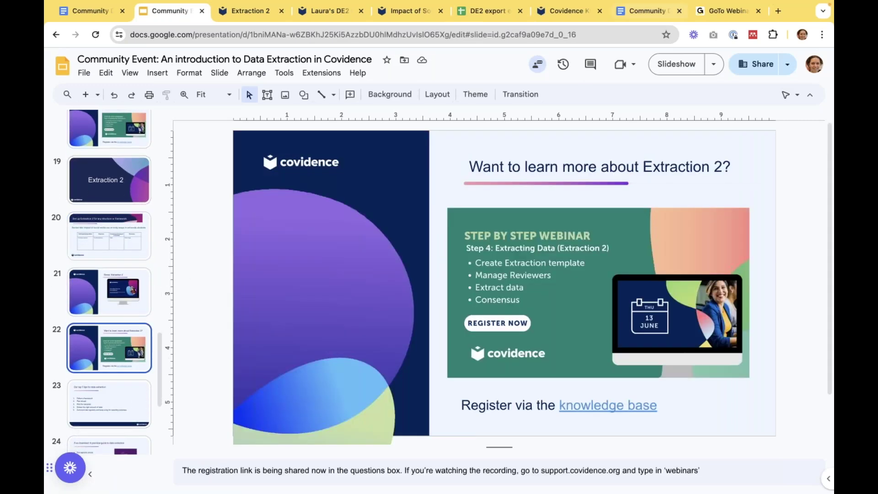
{"action": "left_click", "coordinate": [677, 61]}
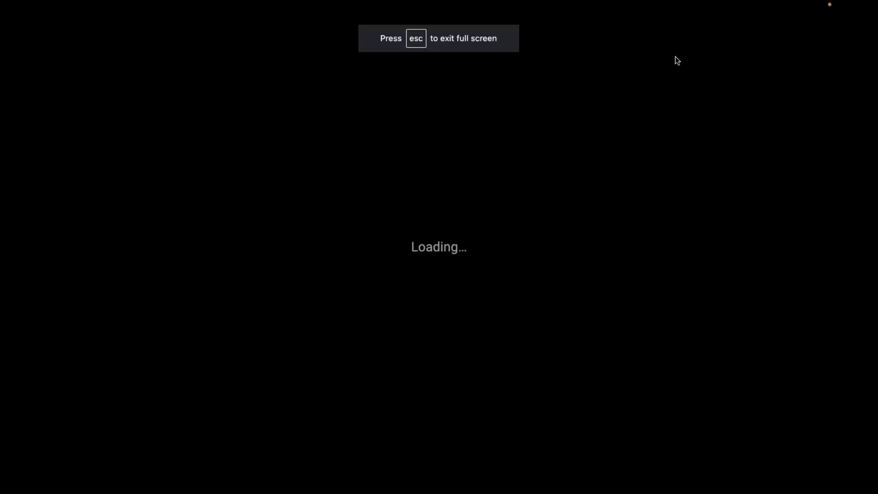
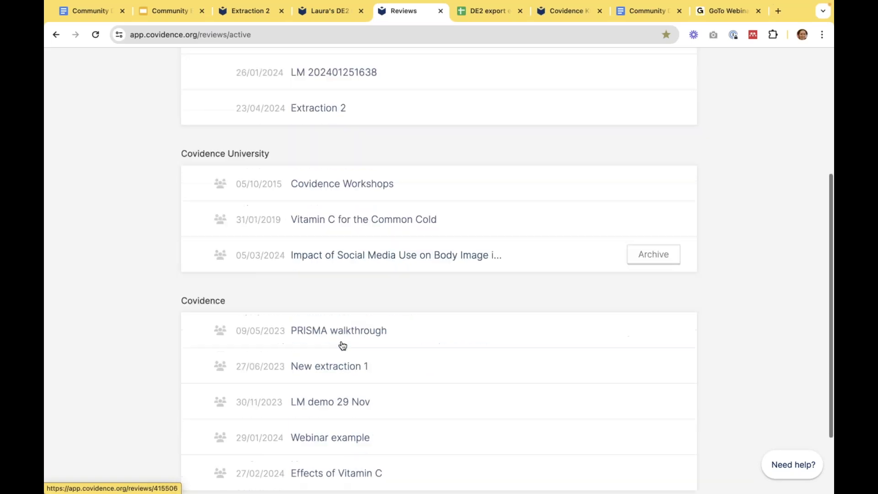
Step: Find the DE1 test review dated 08/08/2023 among the archived Covidence reviews and open it
{"action": "scroll", "coordinate": [343, 345], "scroll_direction": "up", "scroll_amount": 5}
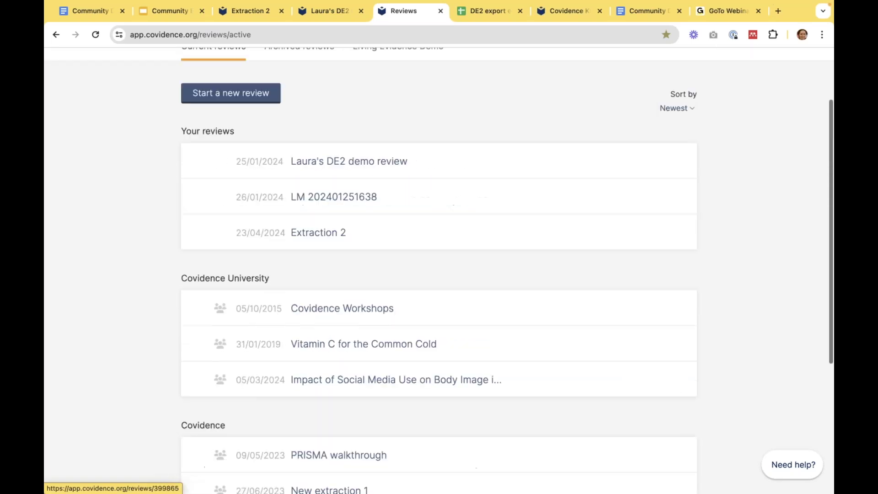
{"action": "scroll", "coordinate": [284, 87], "scroll_direction": "up", "scroll_amount": 2}
{"action": "left_click", "coordinate": [285, 87]}
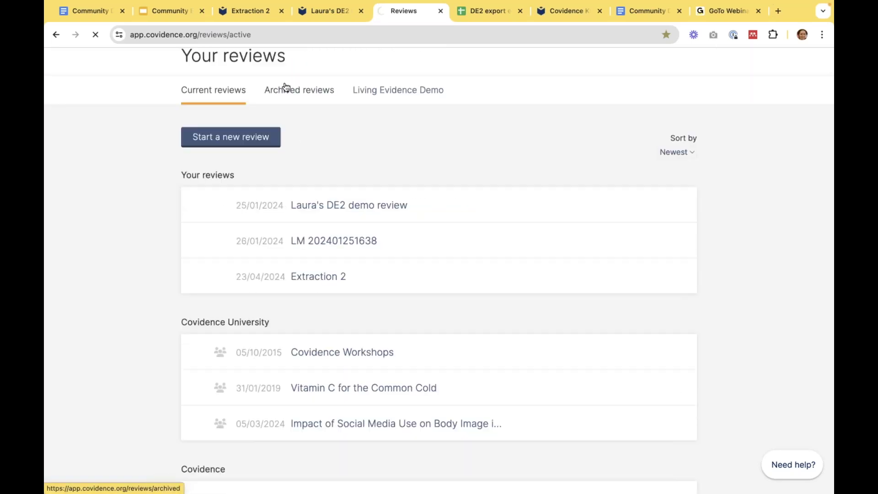
{"action": "scroll", "coordinate": [362, 332], "scroll_direction": "down", "scroll_amount": 4}
{"action": "scroll", "coordinate": [362, 333], "scroll_direction": "down", "scroll_amount": 15}
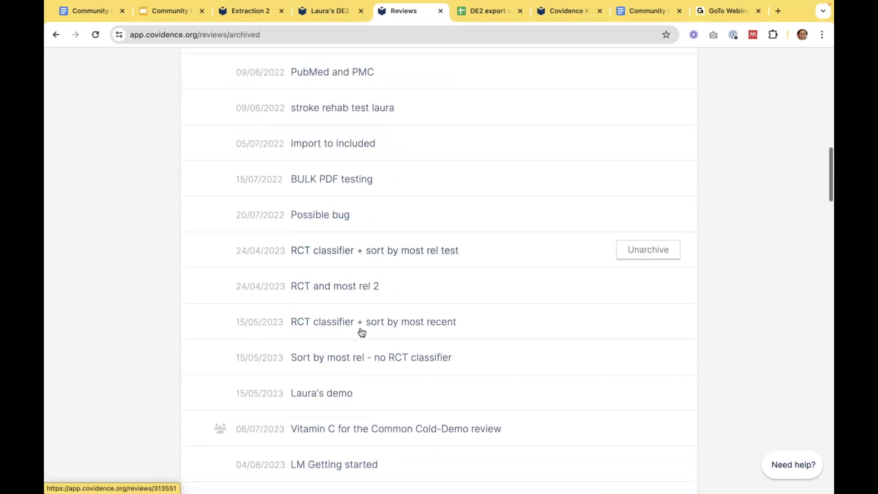
{"action": "scroll", "coordinate": [362, 333], "scroll_direction": "down", "scroll_amount": 6}
{"action": "scroll", "coordinate": [353, 249], "scroll_direction": "down", "scroll_amount": 3}
{"action": "scroll", "coordinate": [353, 247], "scroll_direction": "up", "scroll_amount": 3}
{"action": "left_click", "coordinate": [350, 215]}
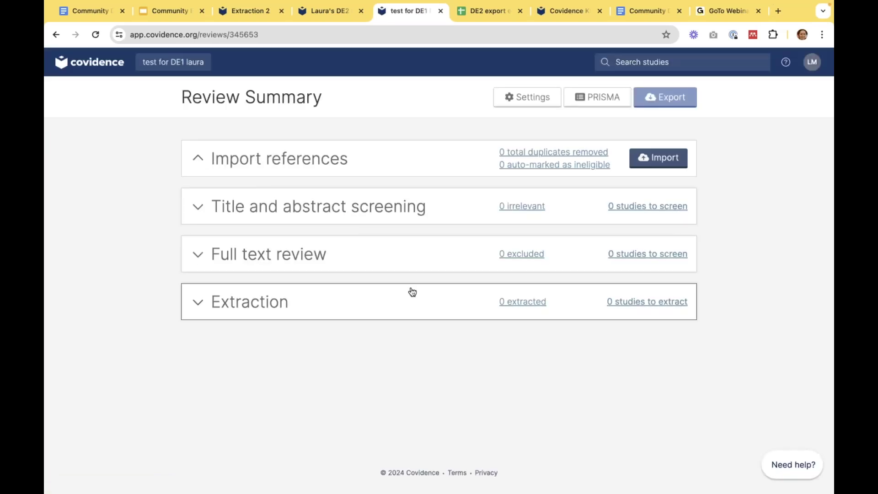
Step: View the test review's Extraction page and its data extraction template, and return to the list of current reviews
{"action": "left_click", "coordinate": [412, 298]}
{"action": "left_click", "coordinate": [524, 303]}
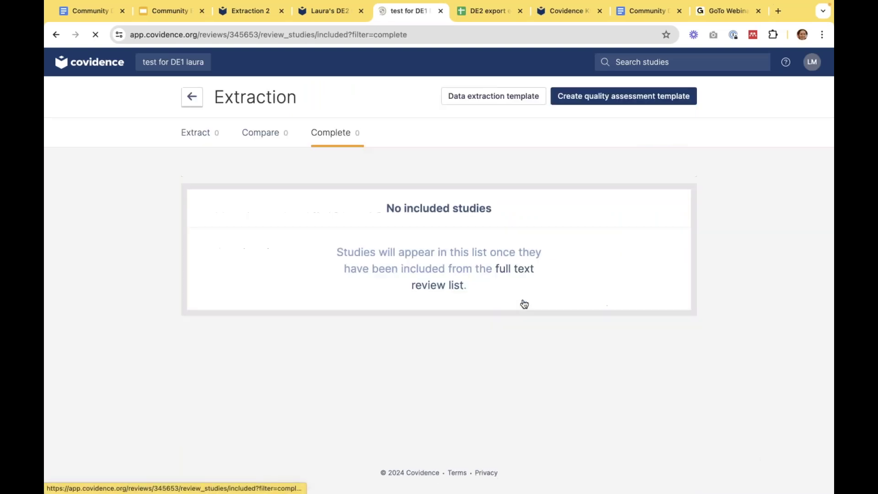
{"action": "left_click", "coordinate": [519, 105]}
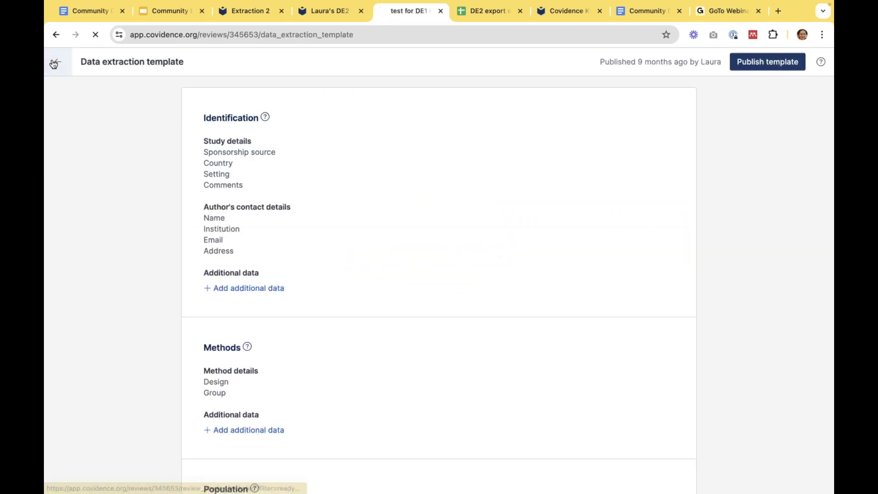
{"action": "left_click", "coordinate": [57, 60]}
{"action": "left_click", "coordinate": [107, 64]}
Step: Look through the list of current reviews for an Extraction 1 example review
{"action": "scroll", "coordinate": [341, 312], "scroll_direction": "down", "scroll_amount": 1}
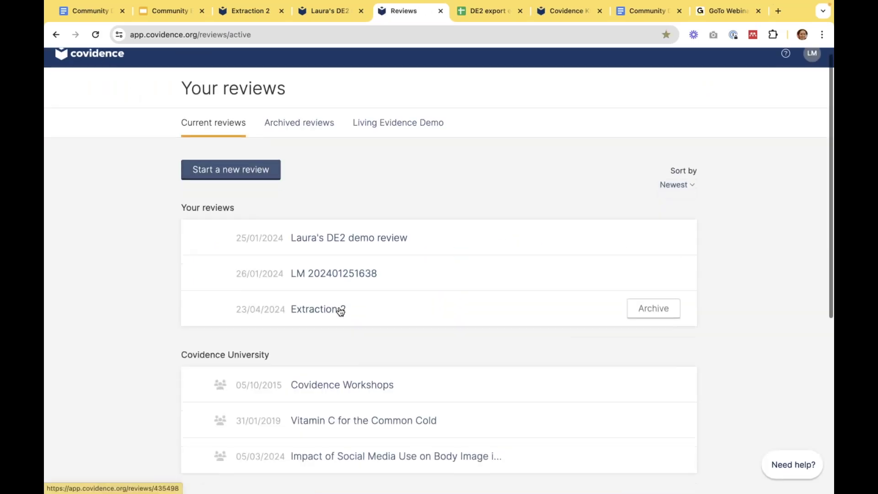
{"action": "scroll", "coordinate": [341, 311], "scroll_direction": "down", "scroll_amount": 6}
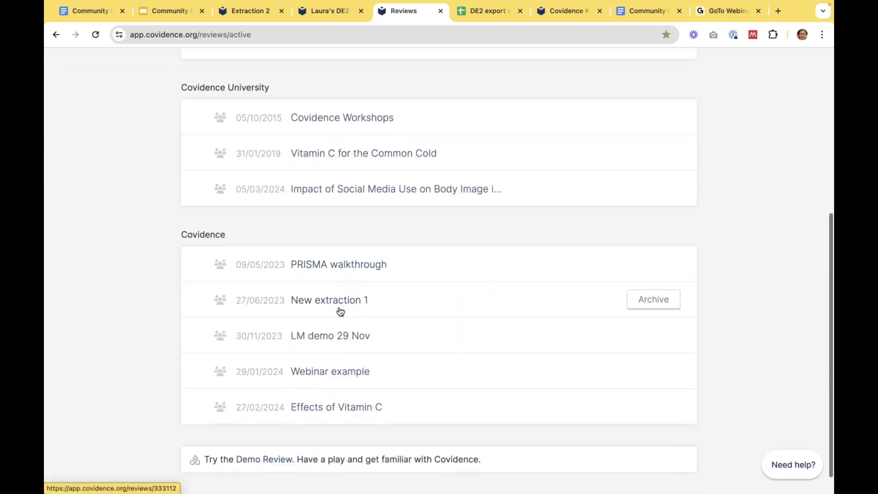
{"action": "scroll", "coordinate": [341, 312], "scroll_direction": "down", "scroll_amount": 1}
{"action": "scroll", "coordinate": [341, 312], "scroll_direction": "down", "scroll_amount": 1}
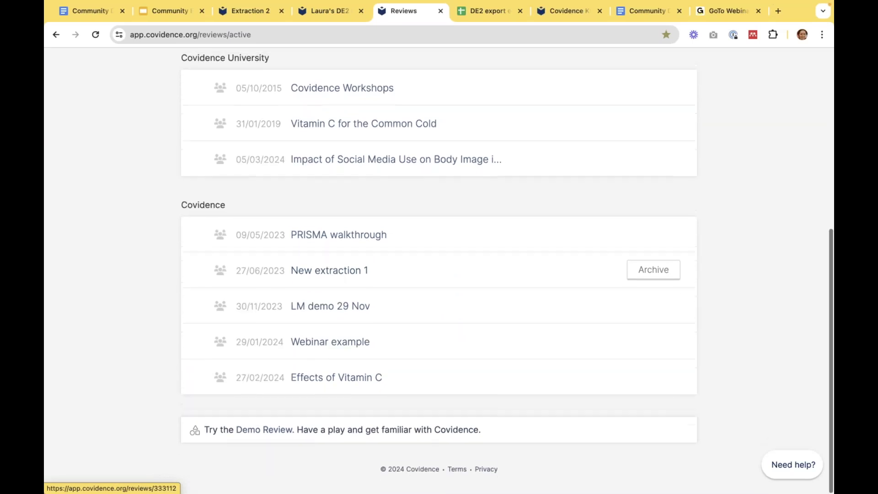
{"action": "scroll", "coordinate": [301, 148], "scroll_direction": "up", "scroll_amount": 7}
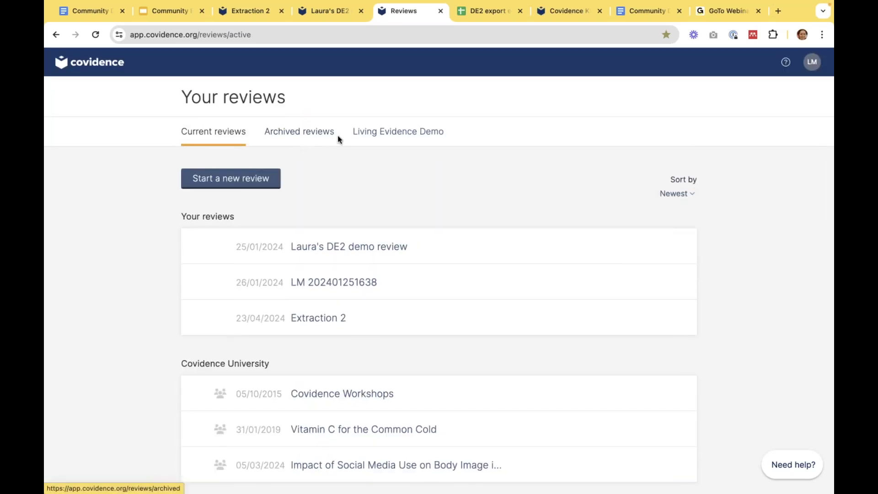
Step: Find the "DE1 - Vitamin C for Common Cold" review among the archived reviews and open it
{"action": "left_click", "coordinate": [310, 133]}
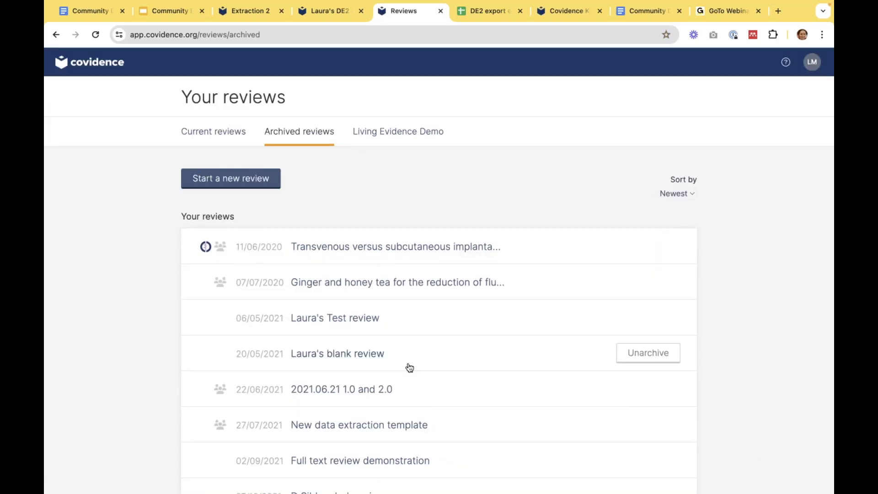
{"action": "scroll", "coordinate": [408, 367], "scroll_direction": "down", "scroll_amount": 10}
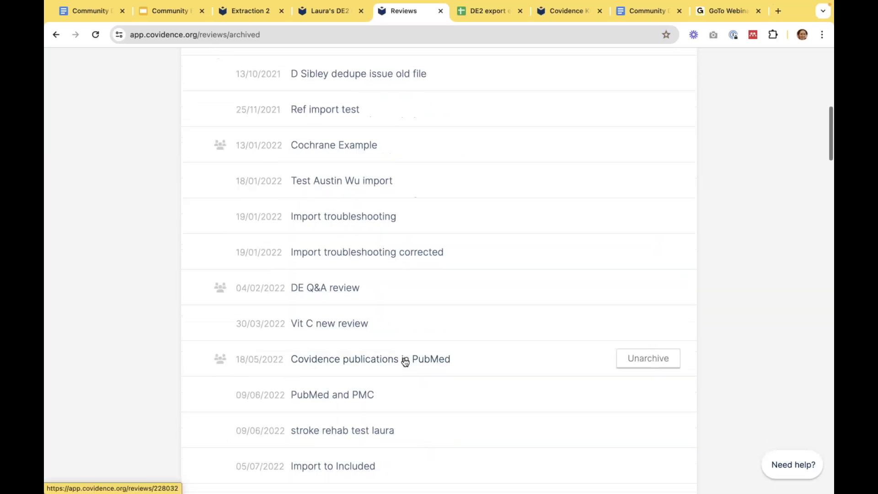
{"action": "scroll", "coordinate": [393, 331], "scroll_direction": "down", "scroll_amount": 12}
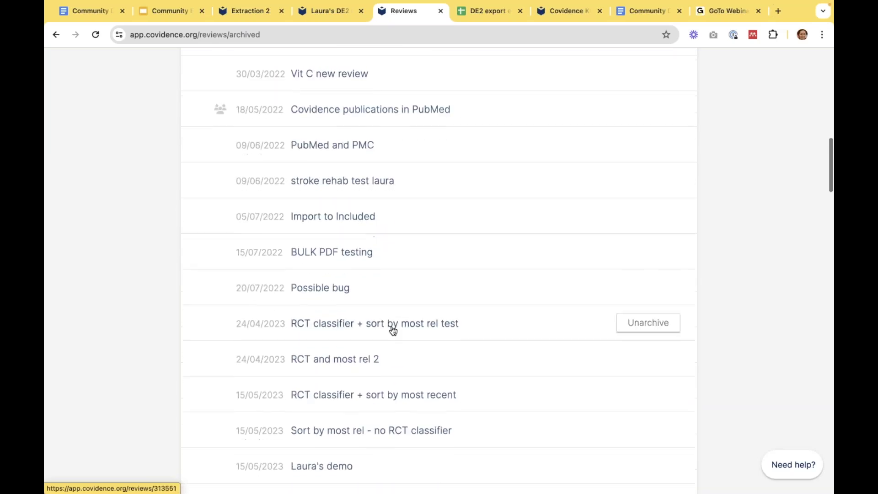
{"action": "scroll", "coordinate": [393, 330], "scroll_direction": "down", "scroll_amount": 3}
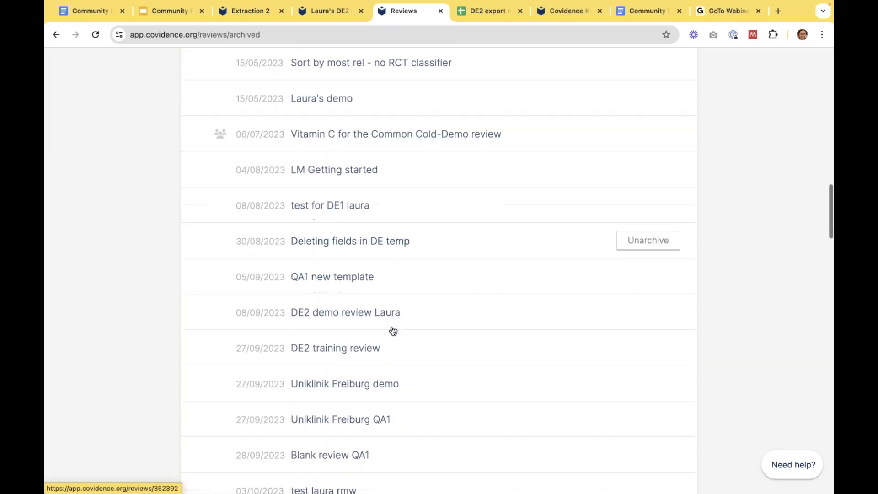
{"action": "scroll", "coordinate": [393, 330], "scroll_direction": "down", "scroll_amount": 12}
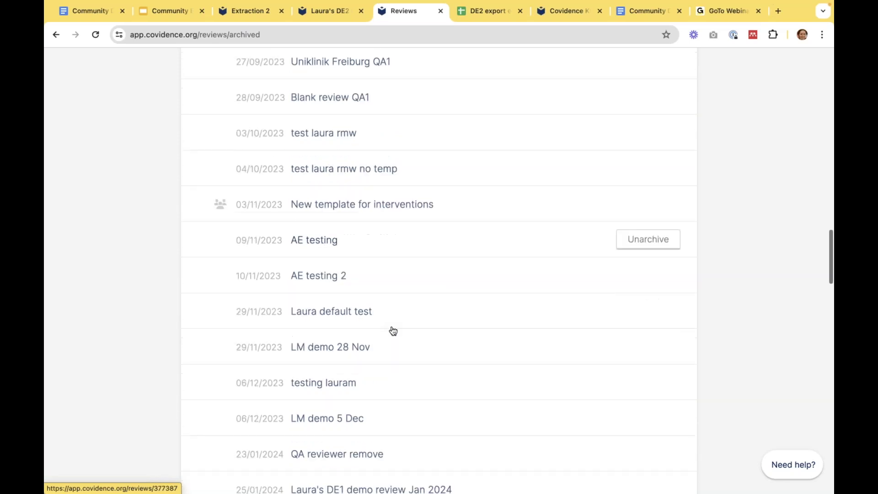
{"action": "scroll", "coordinate": [393, 331], "scroll_direction": "down", "scroll_amount": 4}
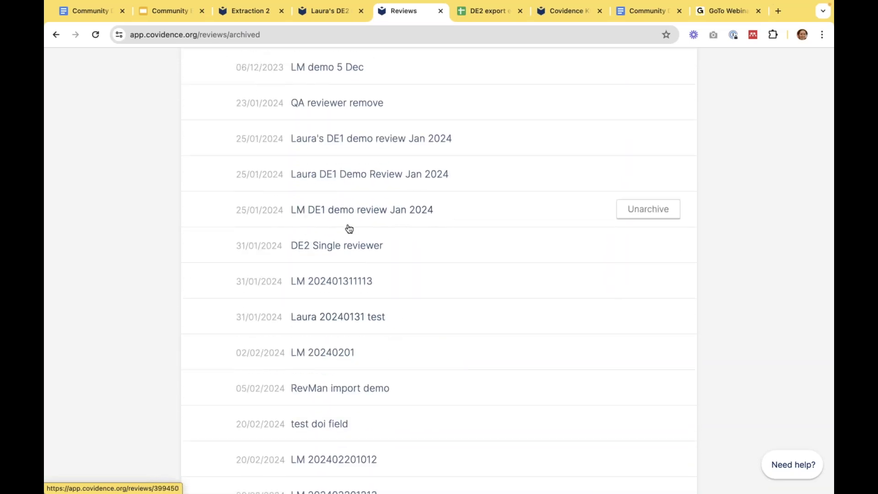
{"action": "scroll", "coordinate": [361, 220], "scroll_direction": "down", "scroll_amount": 8}
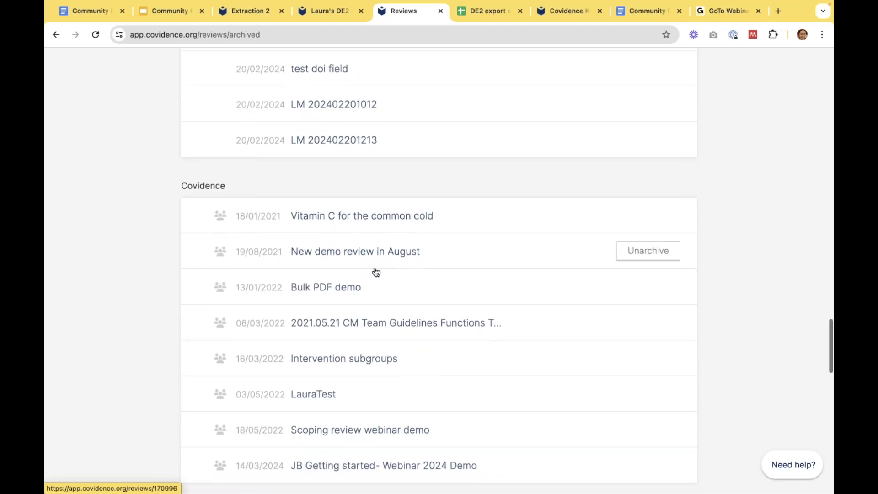
{"action": "scroll", "coordinate": [376, 273], "scroll_direction": "down", "scroll_amount": 5}
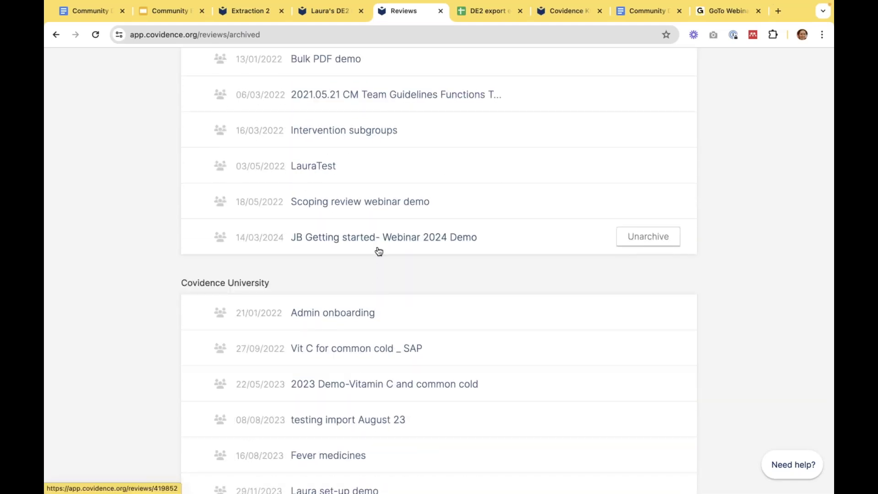
{"action": "scroll", "coordinate": [378, 249], "scroll_direction": "up", "scroll_amount": 2}
{"action": "scroll", "coordinate": [378, 251], "scroll_direction": "down", "scroll_amount": 7}
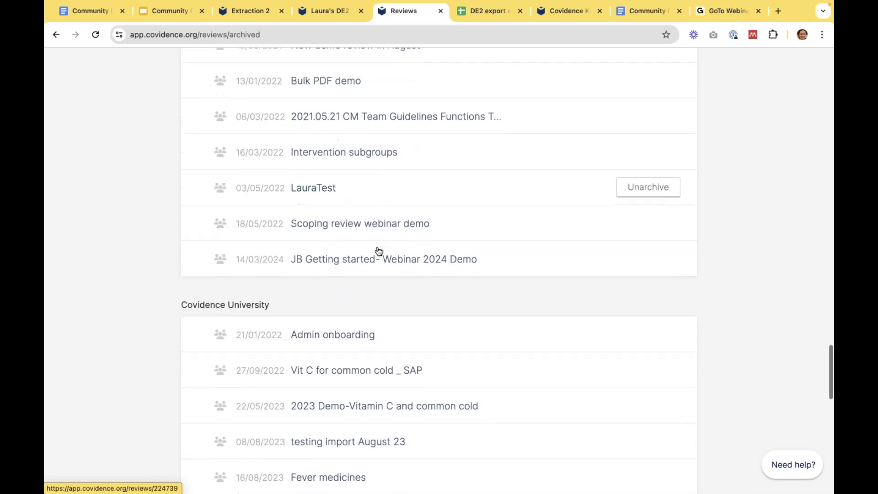
{"action": "left_click", "coordinate": [377, 255]}
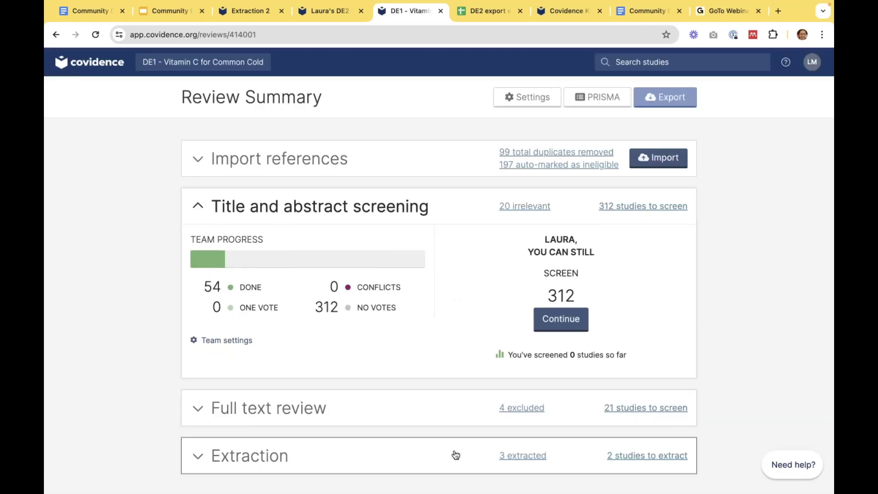
Step: Open the list of studies to extract from the review summary's Extraction stage
{"action": "left_click", "coordinate": [456, 454]}
{"action": "scroll", "coordinate": [455, 454], "scroll_direction": "down", "scroll_amount": 4}
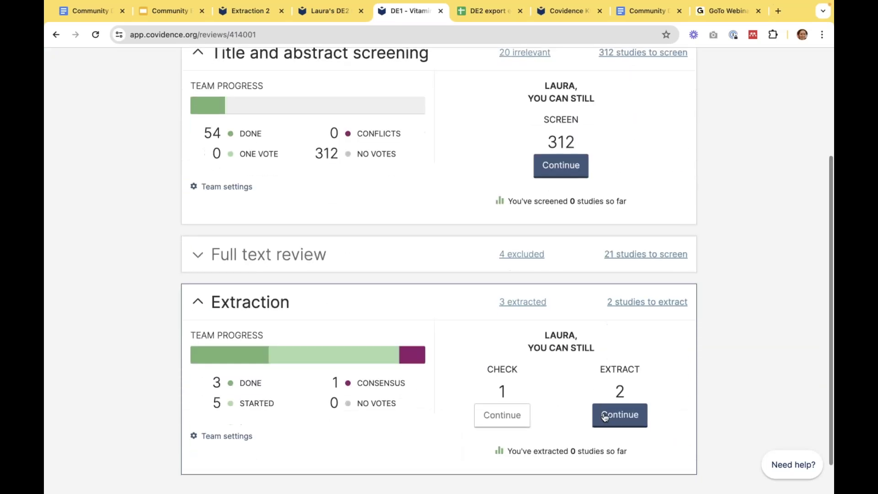
{"action": "left_click", "coordinate": [605, 416]}
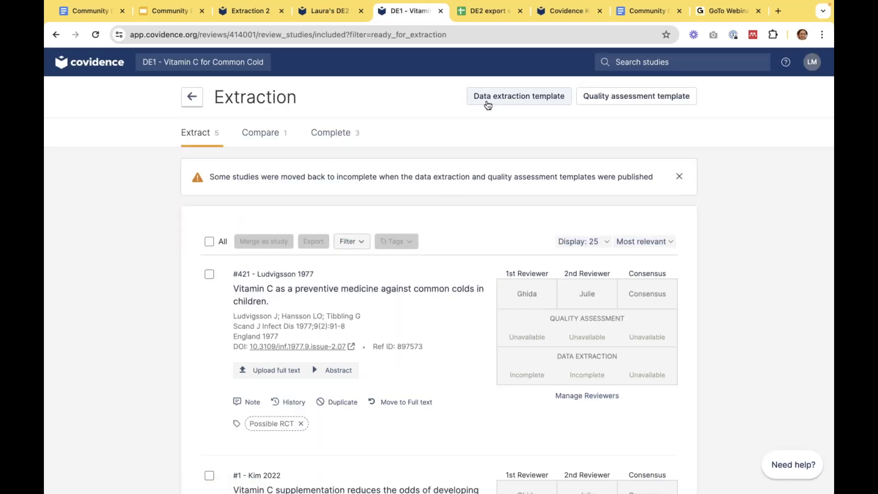
Step: View the available 1st Reviewer choices for study #421 and close the reviewer assignment without saving
{"action": "scroll", "coordinate": [512, 353], "scroll_direction": "down", "scroll_amount": 5}
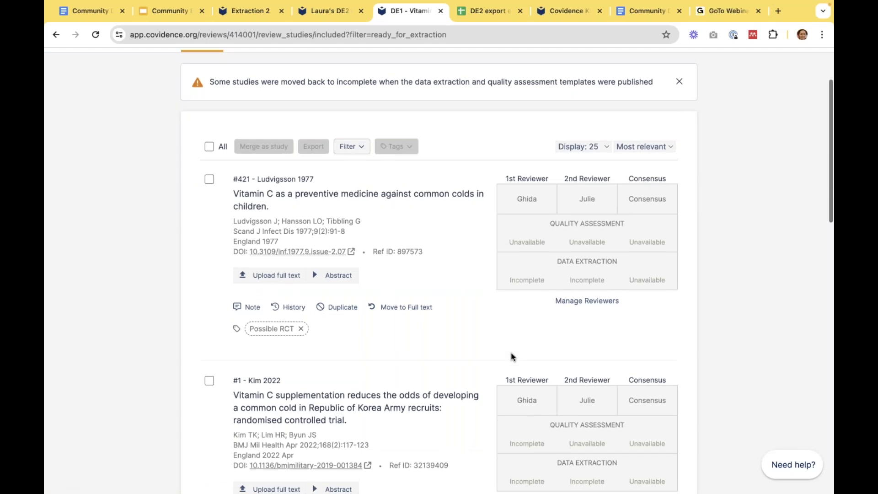
{"action": "scroll", "coordinate": [512, 354], "scroll_direction": "down", "scroll_amount": 3}
{"action": "scroll", "coordinate": [512, 353], "scroll_direction": "up", "scroll_amount": 4}
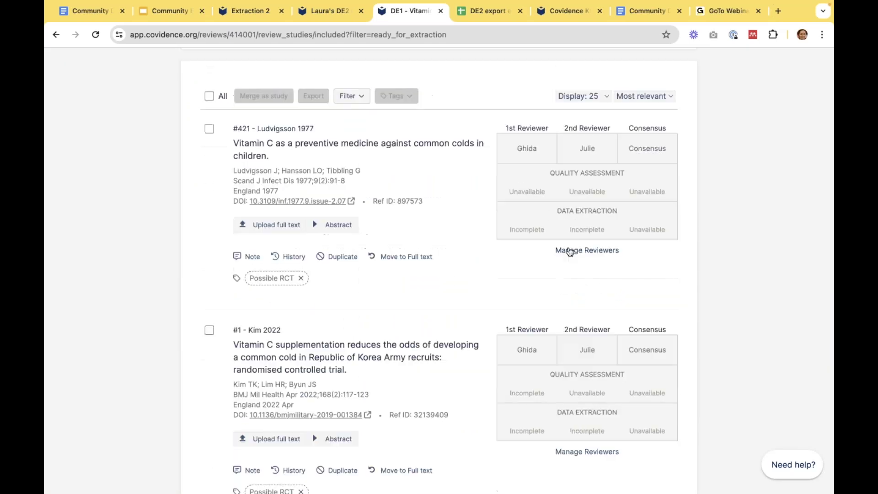
{"action": "left_click", "coordinate": [570, 250]}
{"action": "left_click", "coordinate": [354, 157]}
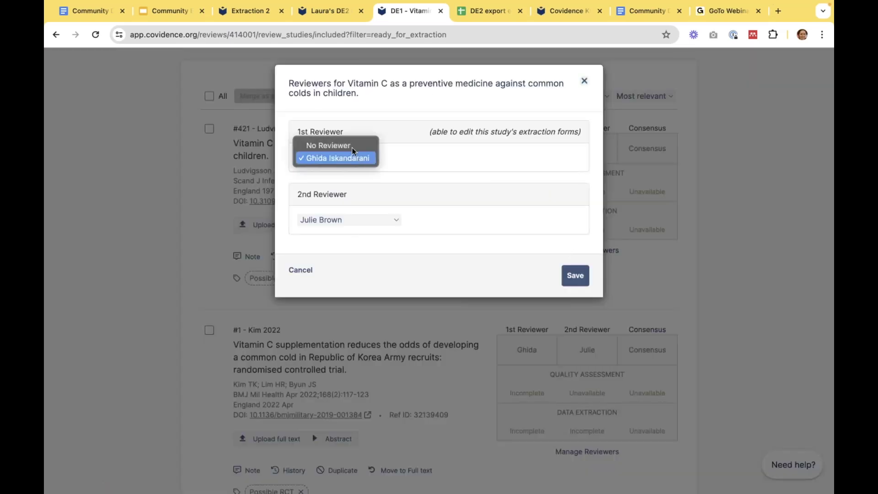
{"action": "left_click", "coordinate": [581, 82]}
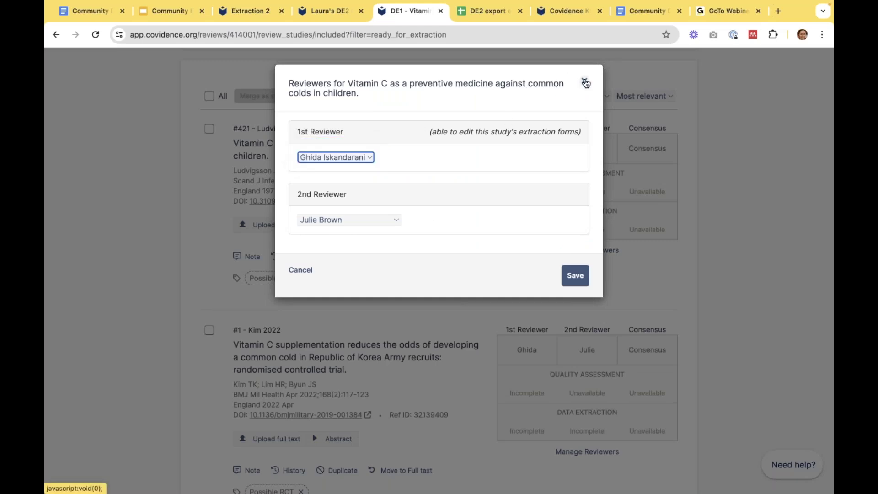
{"action": "left_click", "coordinate": [582, 82]}
Step: Remove the named person from the 1st Reviewer rule for Extraction in the review's team settings
{"action": "scroll", "coordinate": [153, 184], "scroll_direction": "up", "scroll_amount": 3}
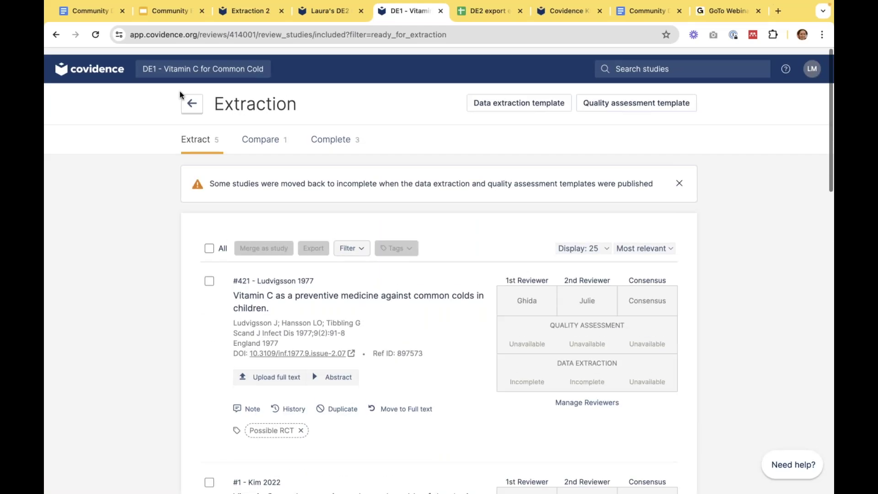
{"action": "left_click", "coordinate": [190, 97]}
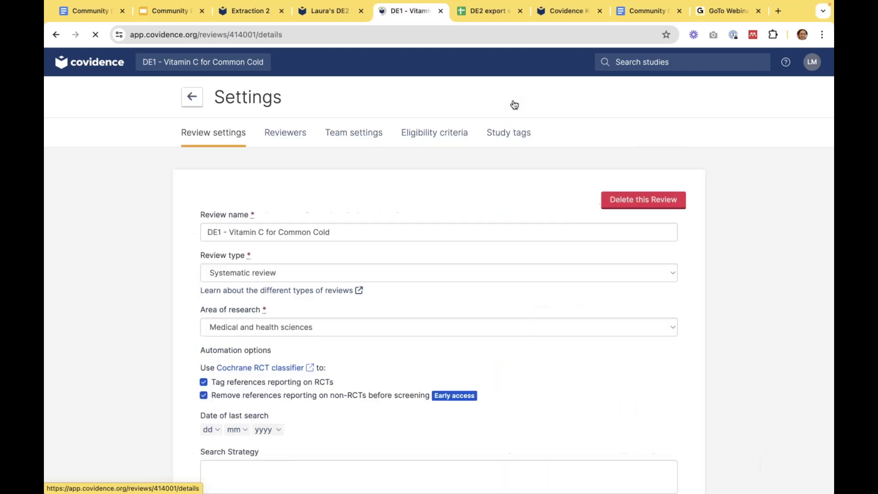
{"action": "scroll", "coordinate": [514, 105], "scroll_direction": "down", "scroll_amount": 10}
{"action": "scroll", "coordinate": [349, 133], "scroll_direction": "up", "scroll_amount": 10}
{"action": "left_click", "coordinate": [349, 133]}
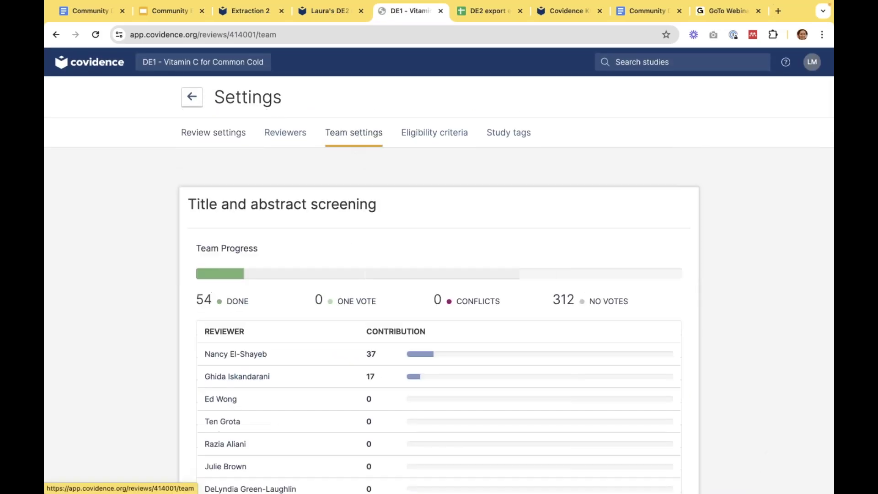
{"action": "scroll", "coordinate": [322, 374], "scroll_direction": "down", "scroll_amount": 6}
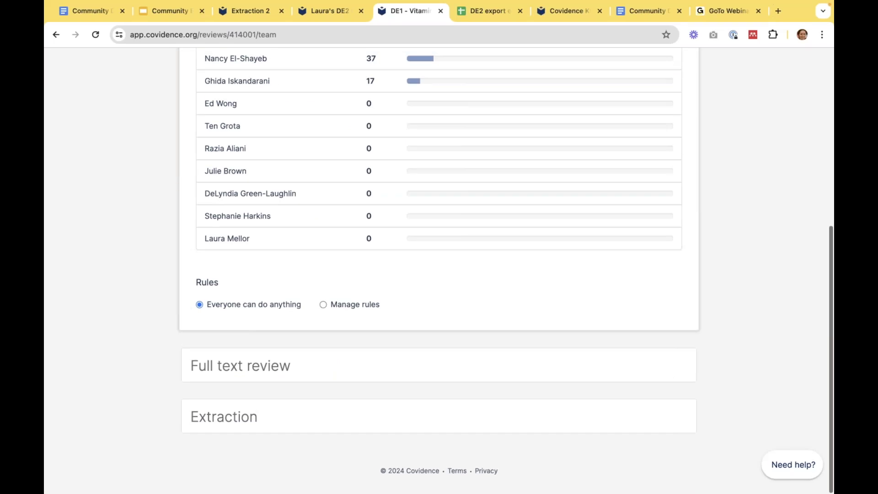
{"action": "left_click", "coordinate": [327, 419]}
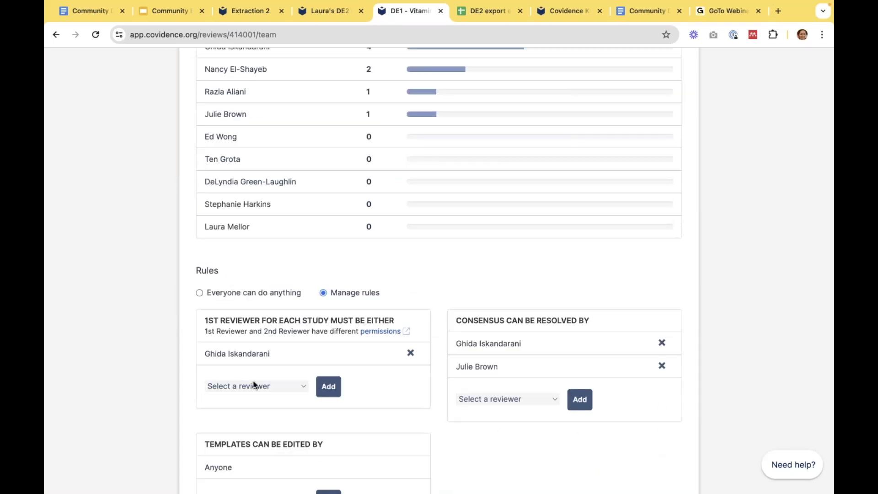
{"action": "left_click", "coordinate": [411, 353]}
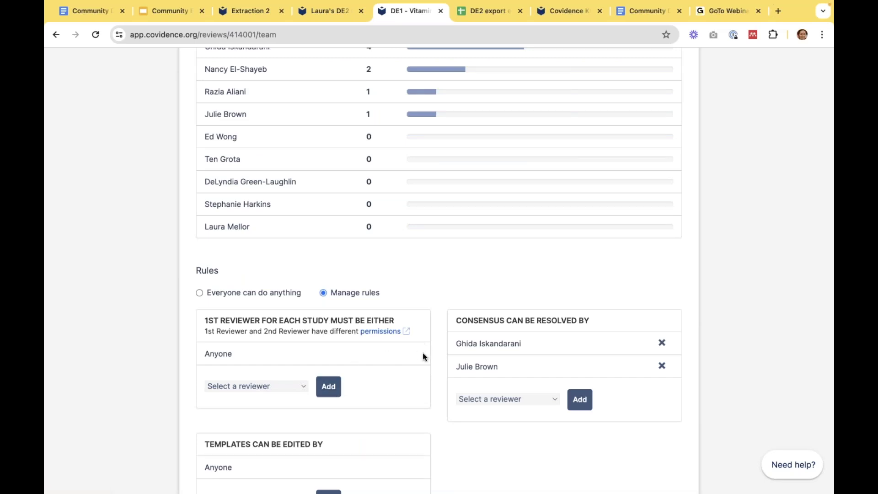
{"action": "scroll", "coordinate": [423, 353], "scroll_direction": "down", "scroll_amount": 2}
{"action": "scroll", "coordinate": [423, 353], "scroll_direction": "down", "scroll_amount": 1}
Step: Return to the review summary and reopen the Extraction stage's list of studies to extract
{"action": "scroll", "coordinate": [423, 353], "scroll_direction": "up", "scroll_amount": 10}
{"action": "left_click", "coordinate": [173, 68]}
{"action": "scroll", "coordinate": [495, 443], "scroll_direction": "down", "scroll_amount": 1}
{"action": "left_click", "coordinate": [473, 435]}
{"action": "scroll", "coordinate": [473, 434], "scroll_direction": "down", "scroll_amount": 2}
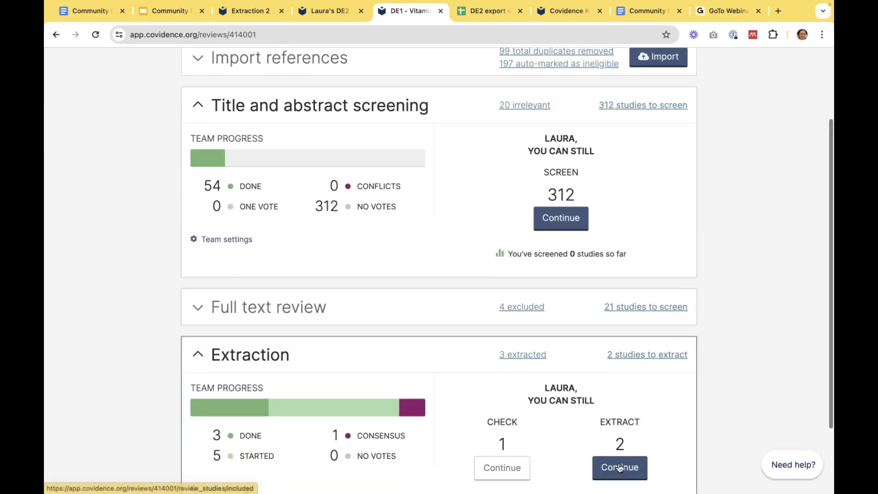
{"action": "left_click", "coordinate": [619, 467]}
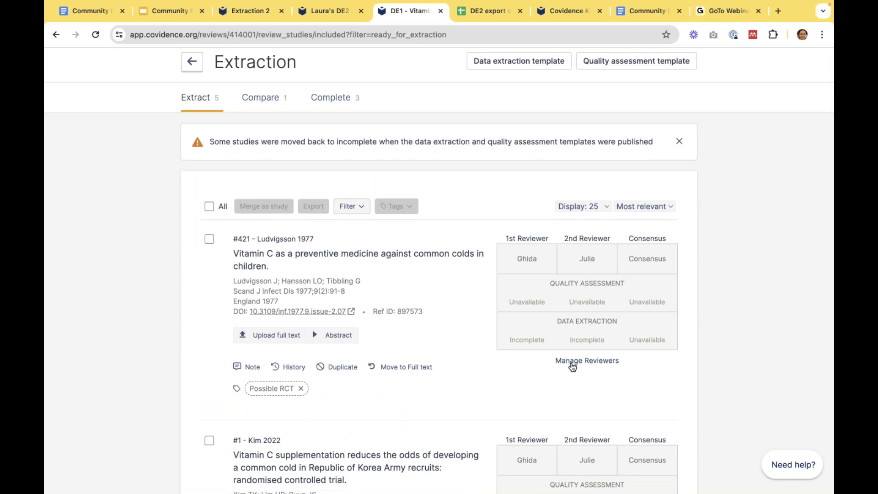
Step: Assign your own account as 1st Reviewer of study #421, transferring the previous reviewer's started form, and save
{"action": "left_click", "coordinate": [572, 363]}
{"action": "left_click", "coordinate": [343, 157]}
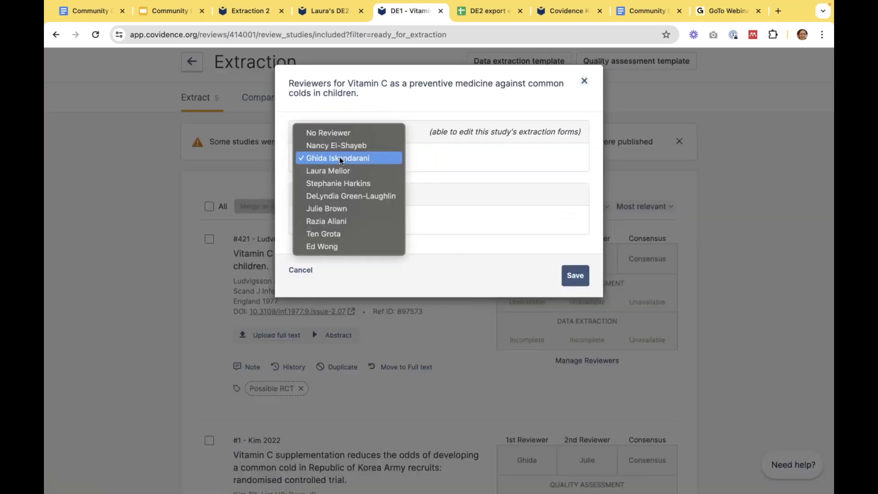
{"action": "left_click", "coordinate": [335, 172]}
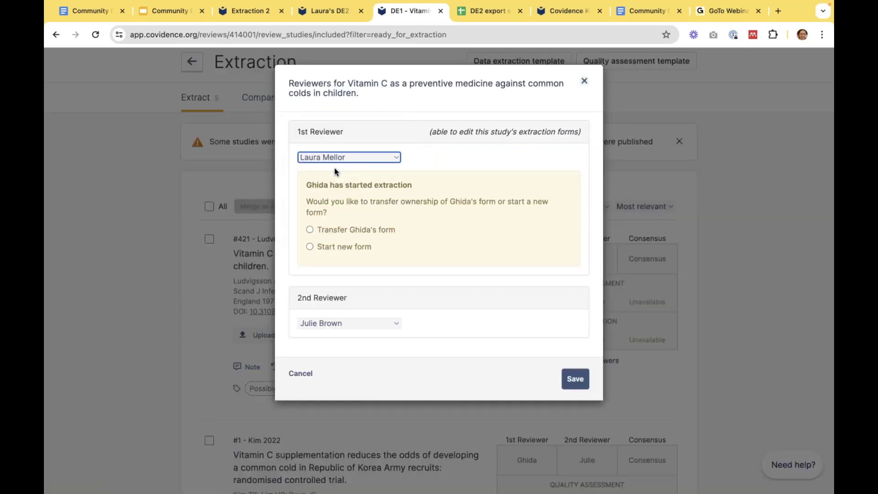
{"action": "left_click", "coordinate": [310, 230]}
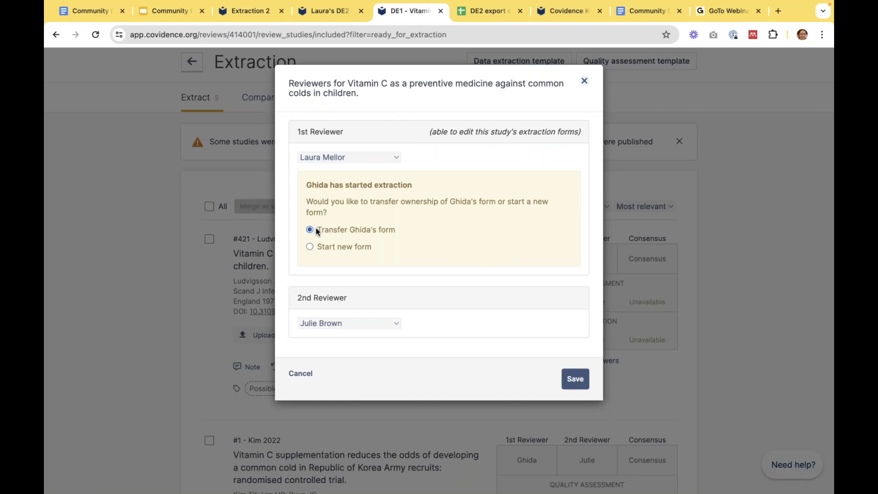
{"action": "left_click", "coordinate": [576, 379]}
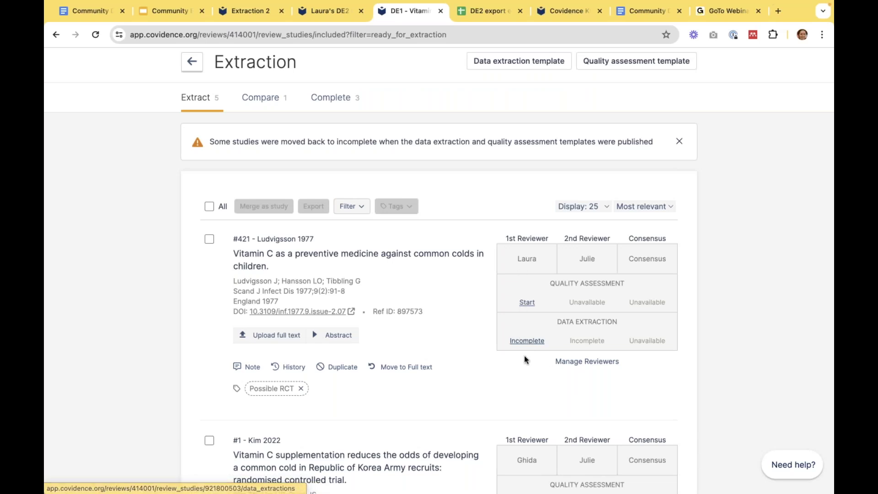
Step: Open the first reviewer's data extraction form for study #421 and remove the 12 weeks timepoint from the Number of colds outcome
{"action": "left_click", "coordinate": [524, 340]}
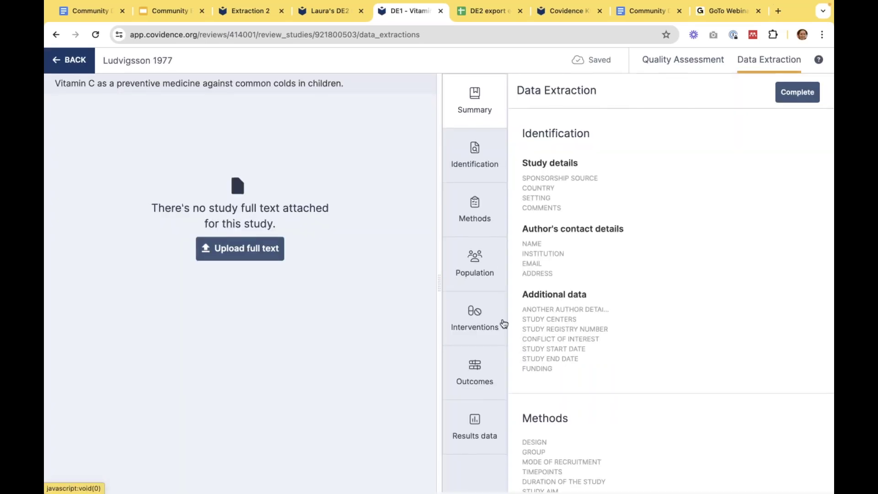
{"action": "left_click", "coordinate": [479, 391]}
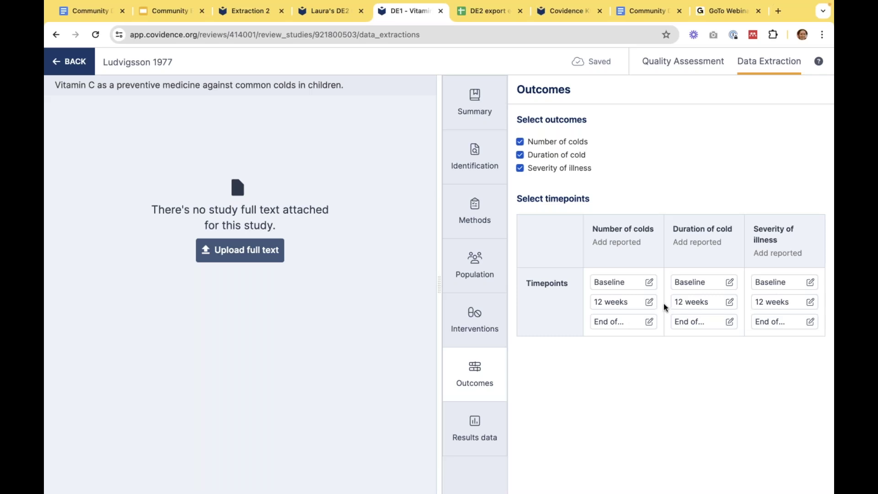
{"action": "left_click", "coordinate": [649, 302]}
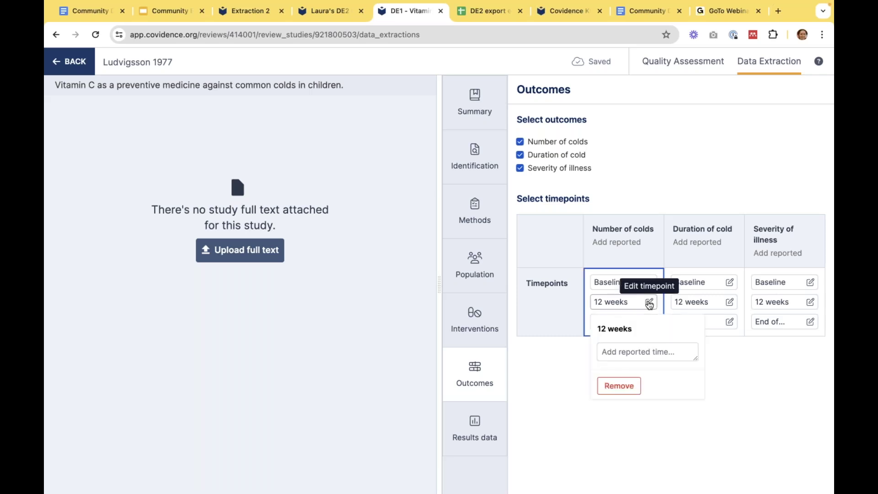
{"action": "left_click", "coordinate": [621, 387]}
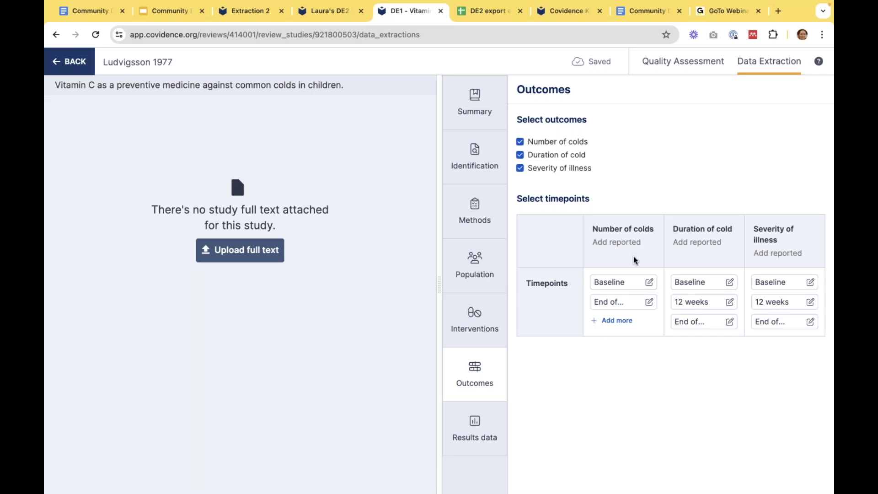
Step: For the Number of colds outcome, enter "Different name" as the reported name and "7 days" as the Baseline's reported timepoint
{"action": "left_click", "coordinate": [628, 241]}
{"action": "type", "text": "Different name"}
{"action": "left_click", "coordinate": [619, 285]}
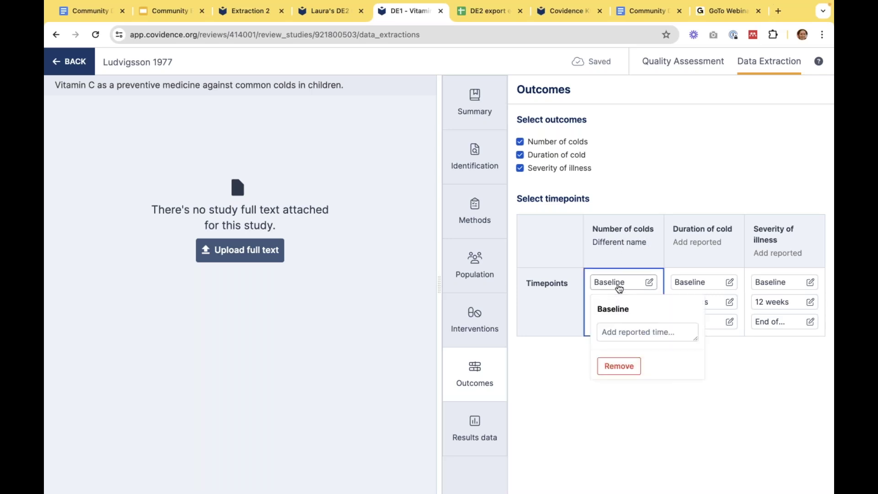
{"action": "left_click", "coordinate": [612, 332]}
{"action": "type", "text": "7 days"}
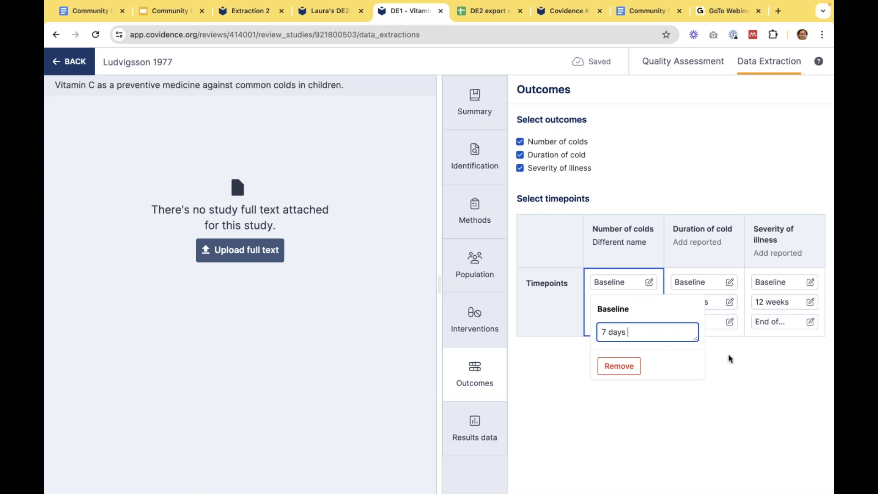
{"action": "left_click", "coordinate": [744, 359]}
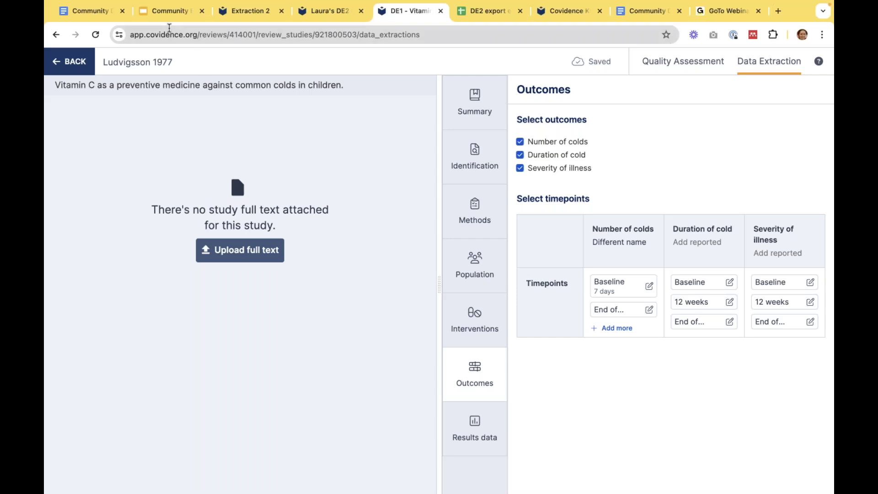
Step: Switch to the Google Slides presentation and start the slideshow from slide 26, "Try Extraction for yourself!"
{"action": "left_click", "coordinate": [168, 13]}
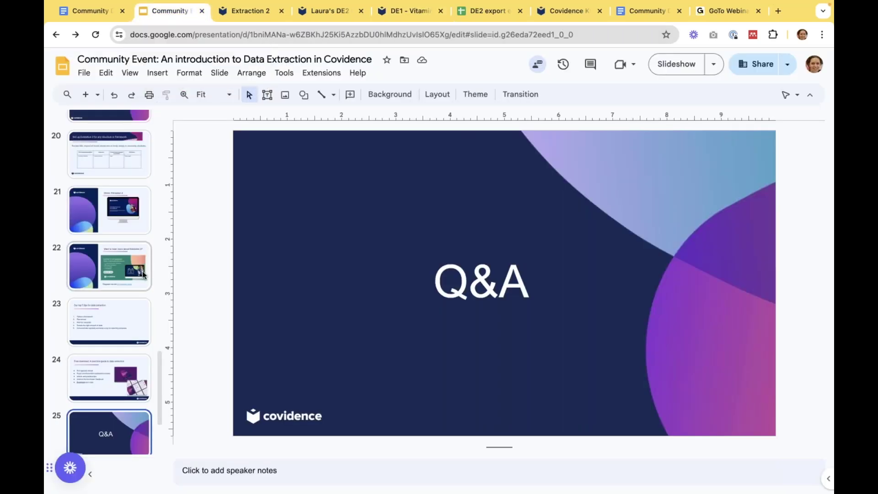
{"action": "scroll", "coordinate": [143, 345], "scroll_direction": "down", "scroll_amount": 3}
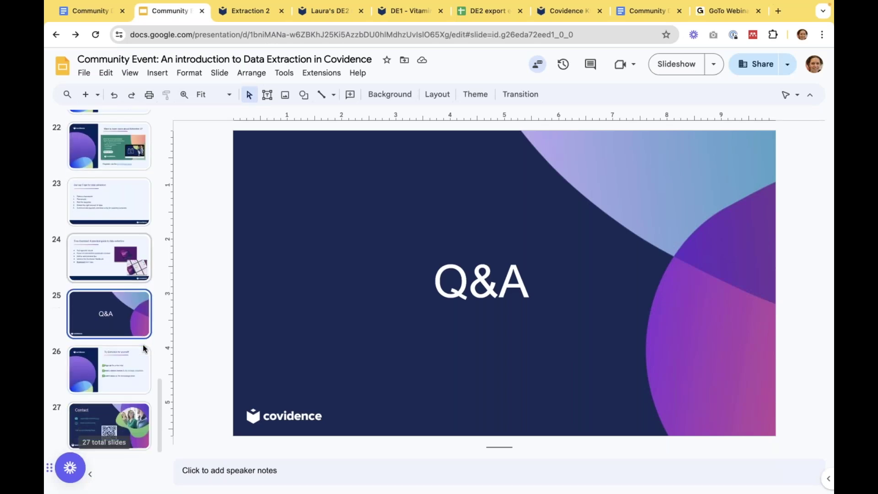
{"action": "left_click", "coordinate": [118, 371]}
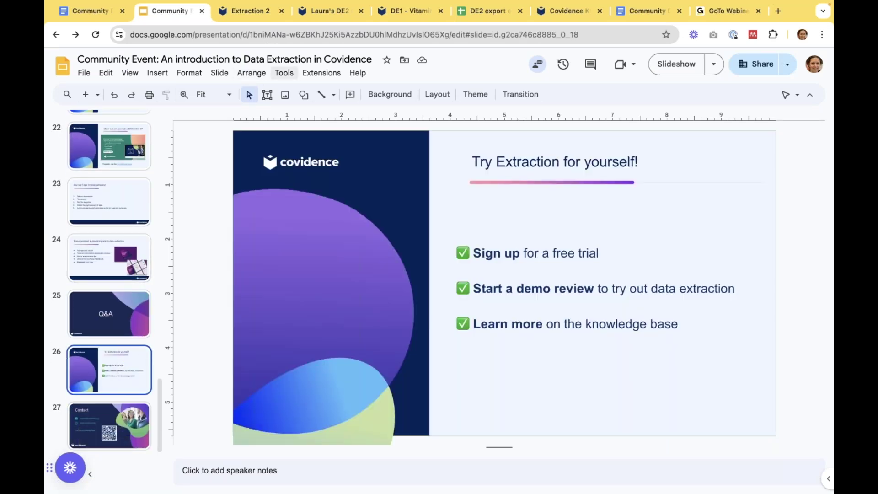
{"action": "left_click", "coordinate": [675, 65]}
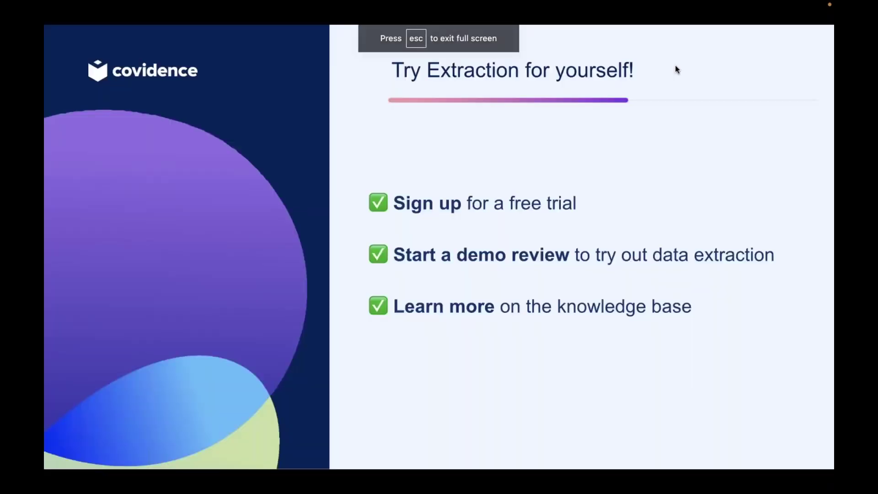